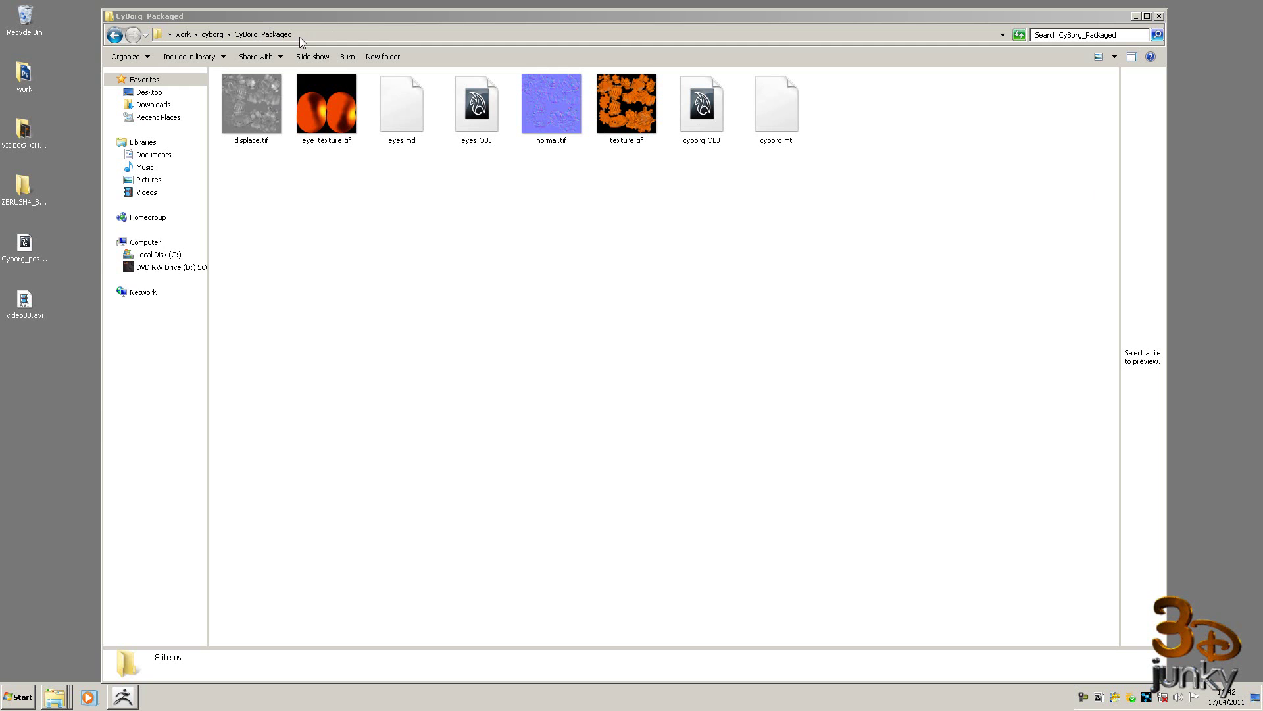
Launch Autodesk Maya 2011 and create a new project named CYBORG_TRAINING using the default folder locations
{"action": "left_click", "coordinate": [4, 699]}
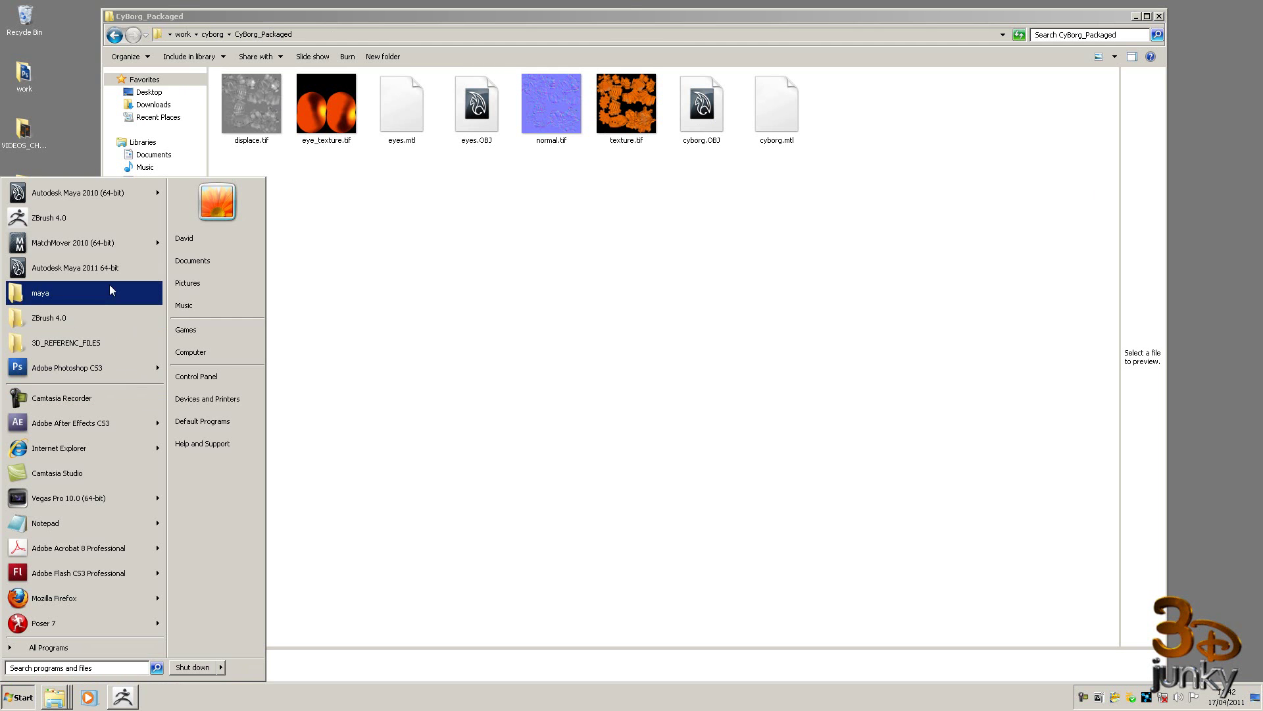
{"action": "left_click", "coordinate": [103, 269]}
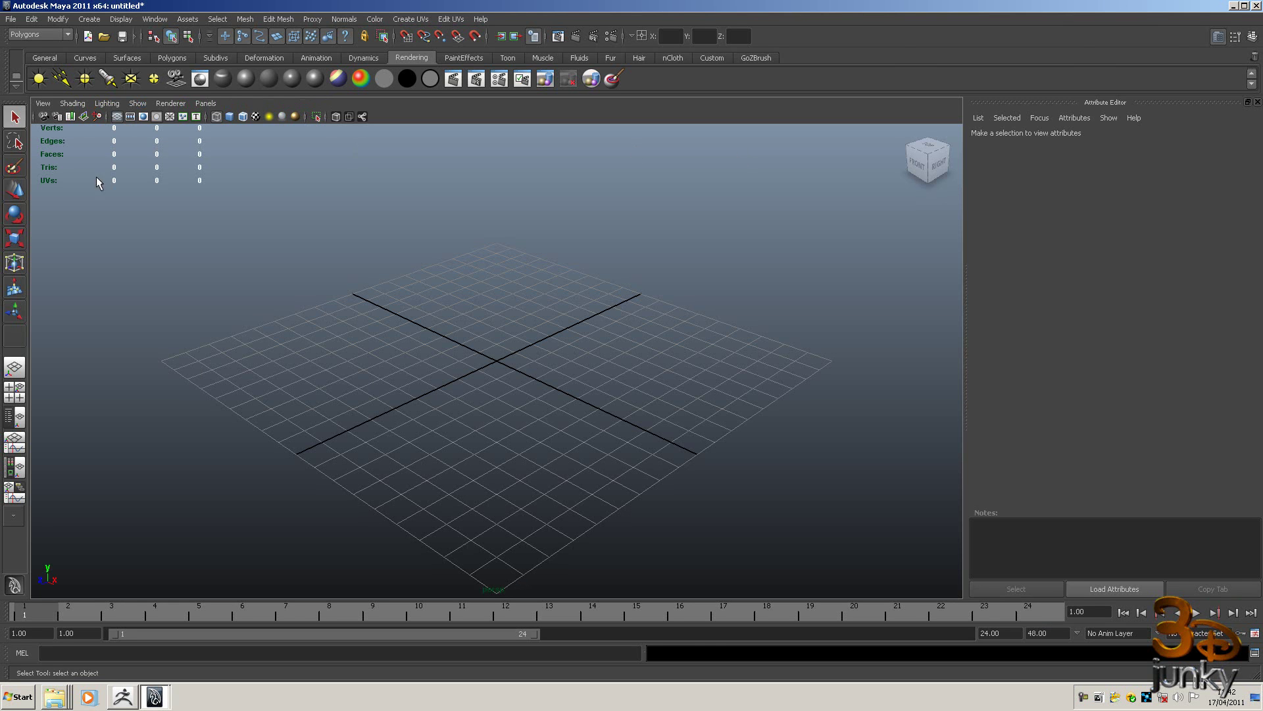
{"action": "left_click", "coordinate": [10, 20]}
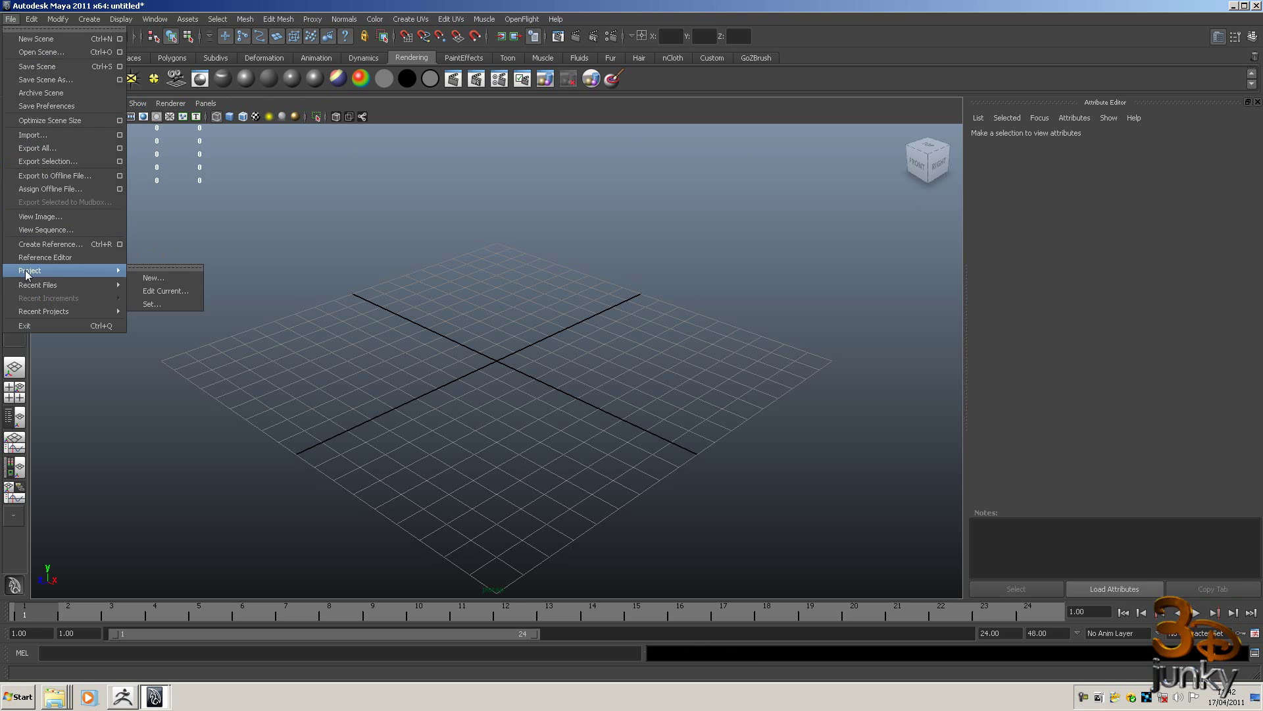
{"action": "mouse_move", "coordinate": [100, 275]}
{"action": "left_click", "coordinate": [154, 278]}
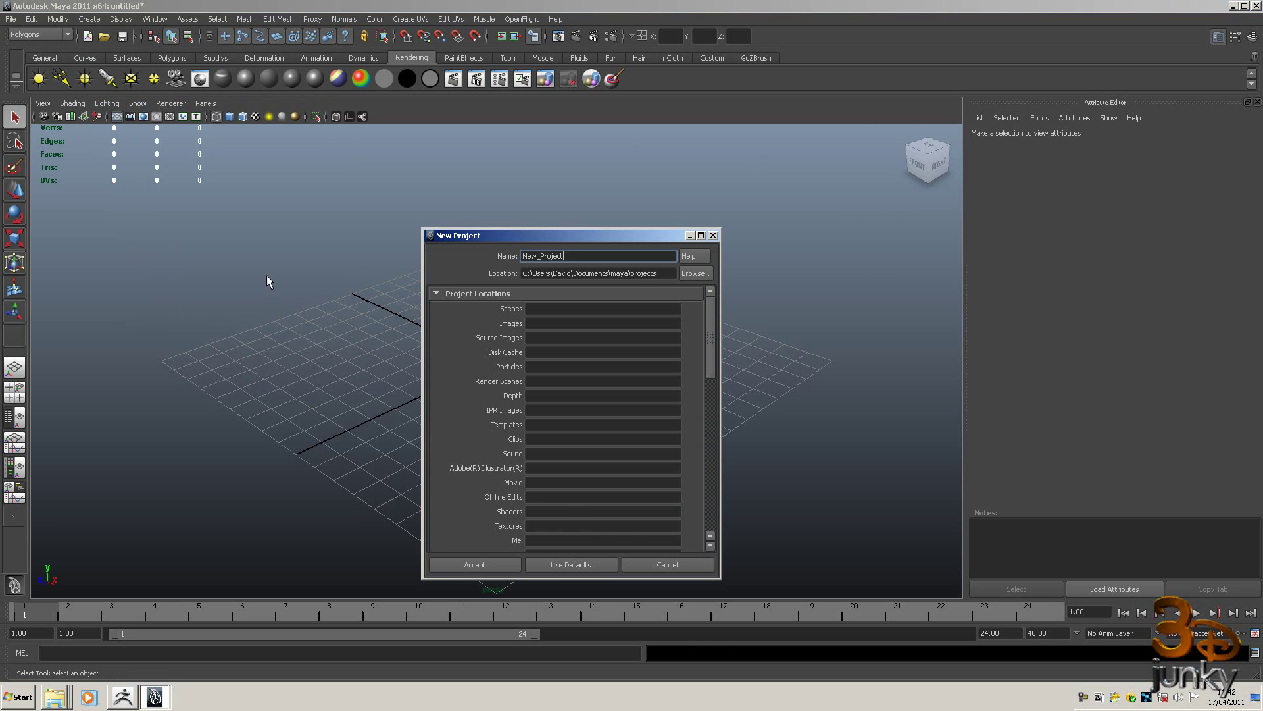
{"action": "left_click_drag", "start_coordinate": [576, 259], "coordinate": [507, 256]}
{"action": "type", "text": "CYBORG_TRAINING"}
{"action": "left_click", "coordinate": [571, 564]}
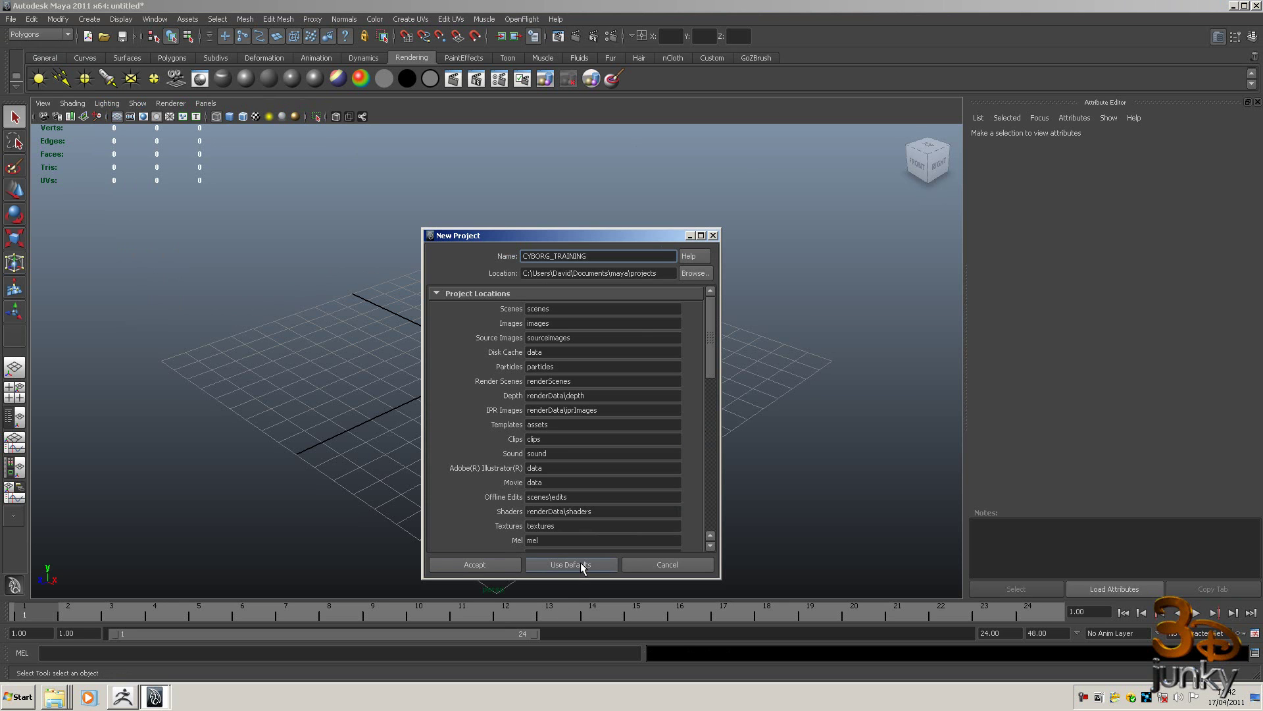
{"action": "left_click", "coordinate": [490, 565]}
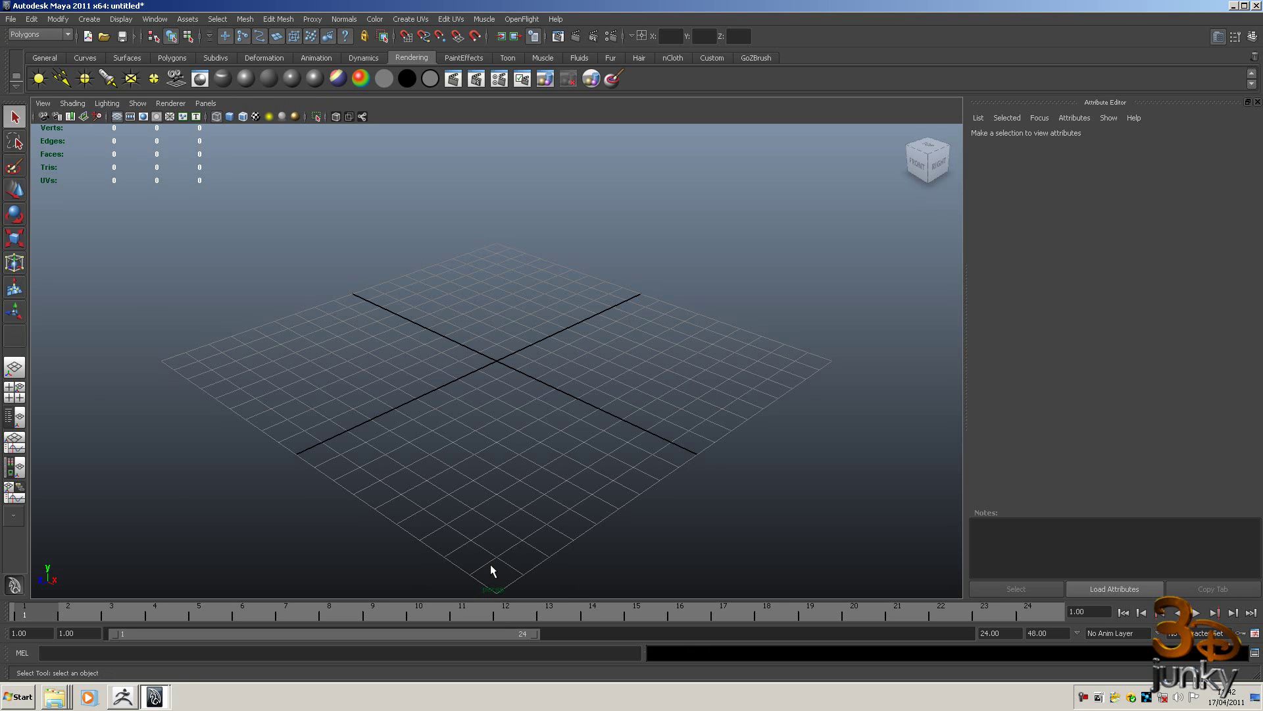
Switch to Windows Explorer, open the CYBORG_TRAINING folder inside projects, and widen its file area
{"action": "left_click", "coordinate": [1233, 6]}
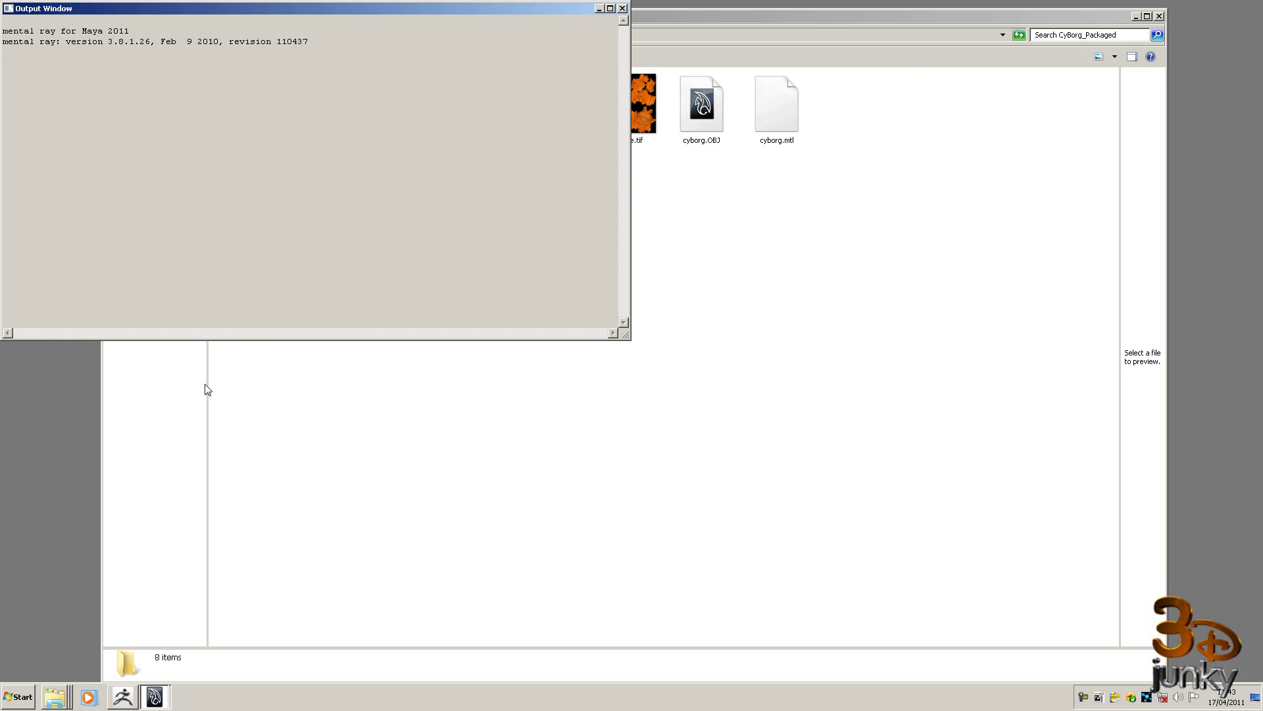
{"action": "left_click", "coordinate": [58, 699]}
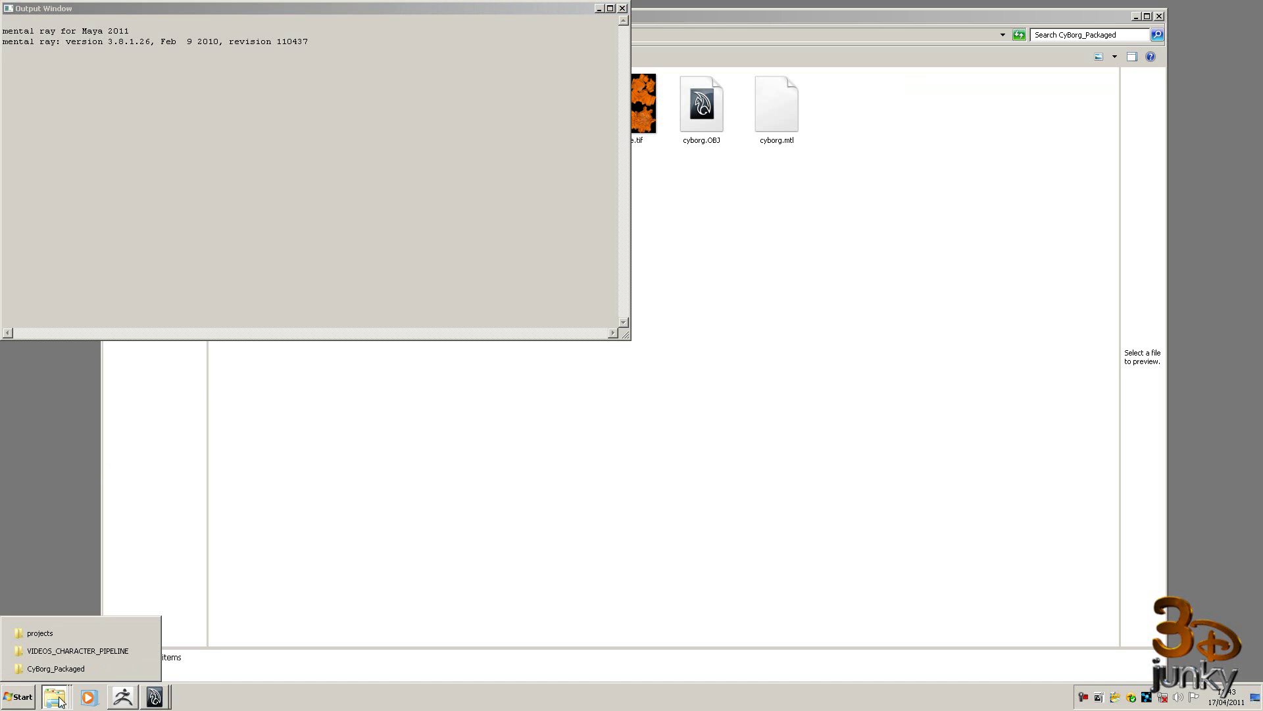
{"action": "left_click", "coordinate": [62, 634]}
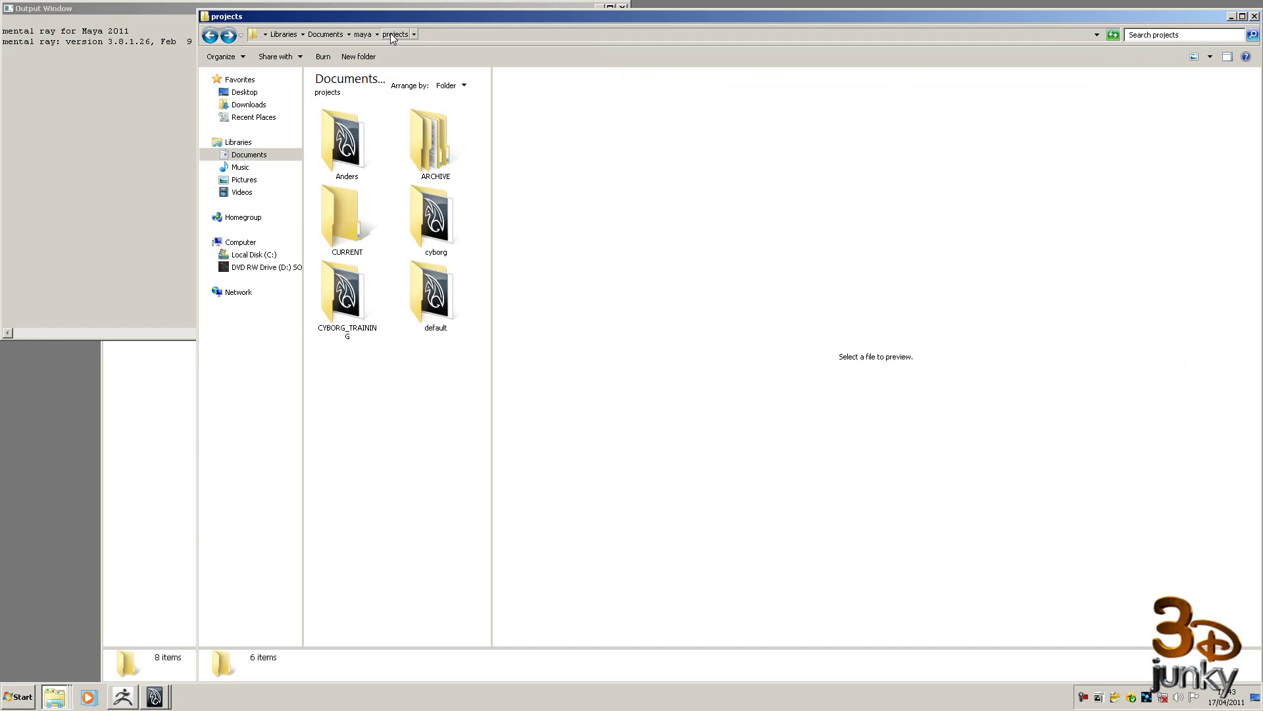
{"action": "left_click", "coordinate": [346, 298]}
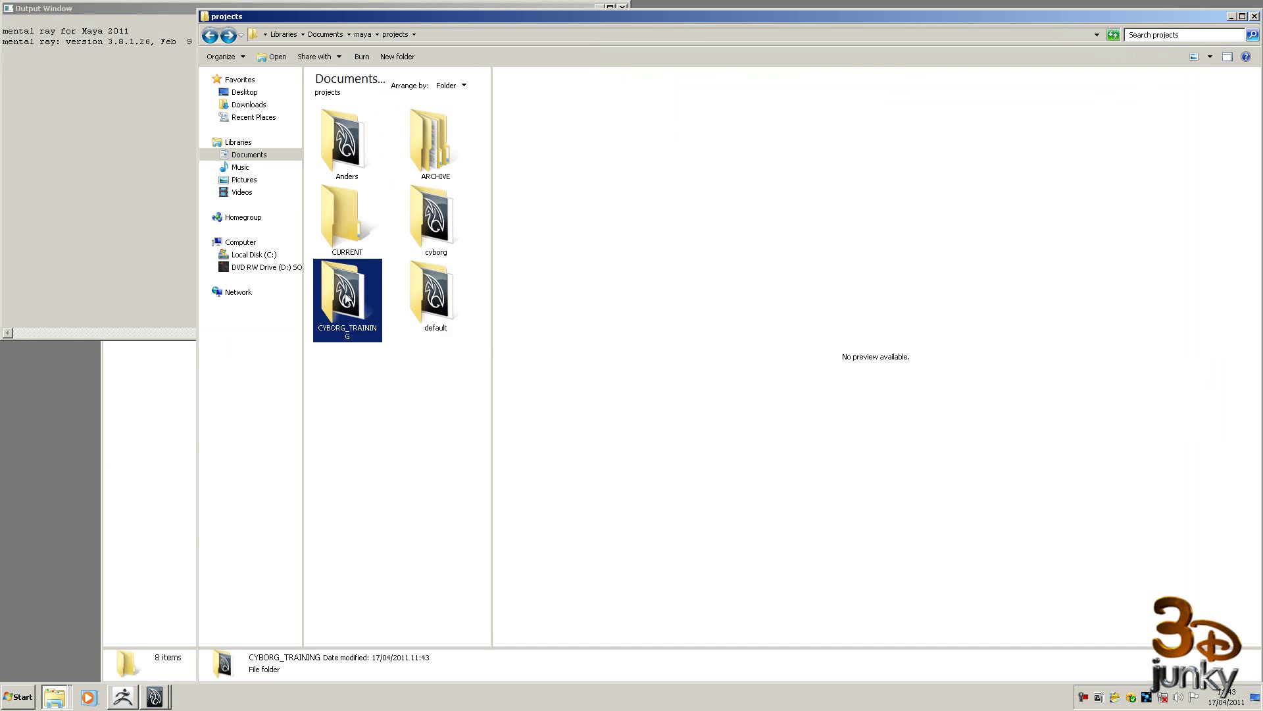
{"action": "double_click", "coordinate": [346, 298]}
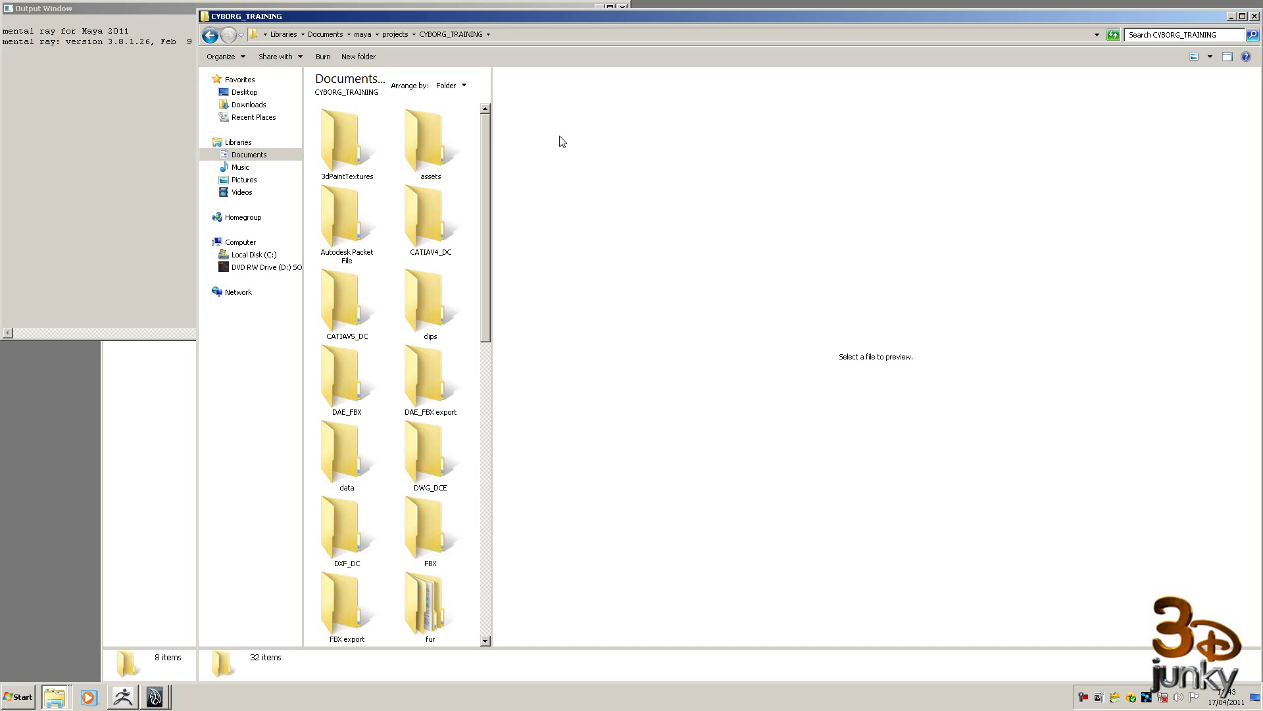
{"action": "left_click_drag", "start_coordinate": [492, 158], "coordinate": [971, 162]}
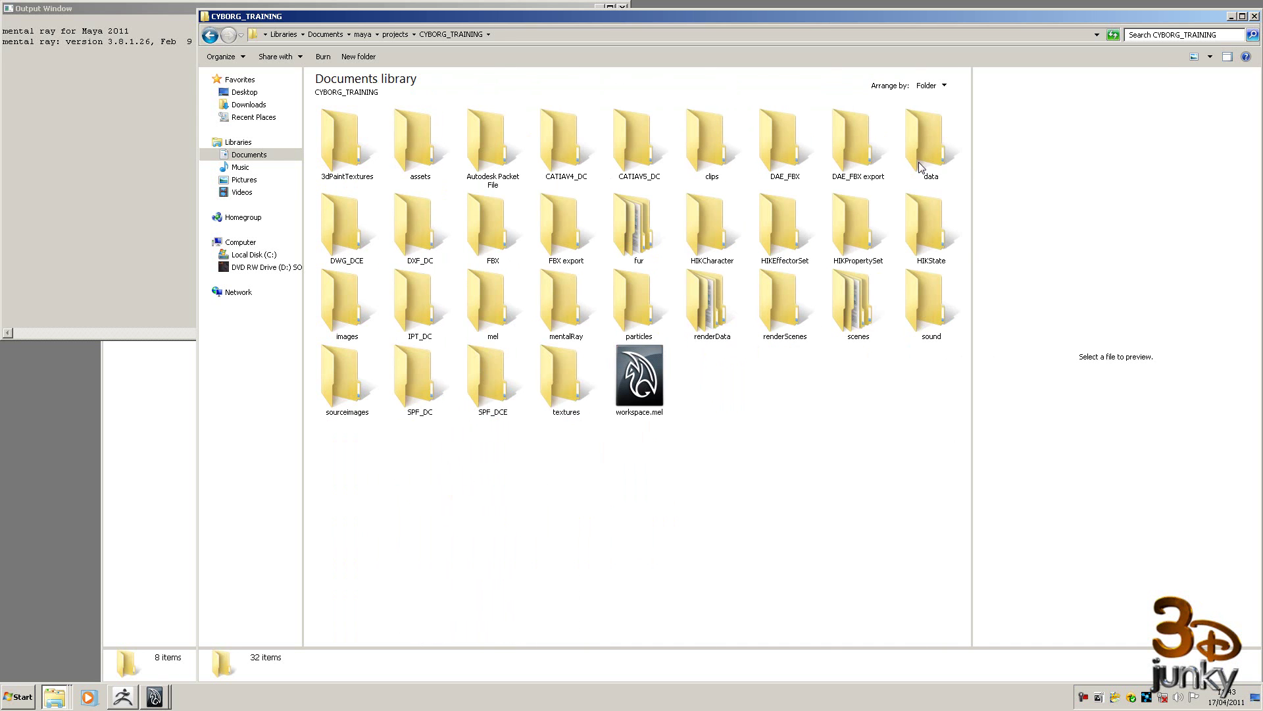
Minimize the Output Window, then narrow the CyBorg_Packaged window and move it beside the project's subfolders
{"action": "left_click", "coordinate": [136, 413]}
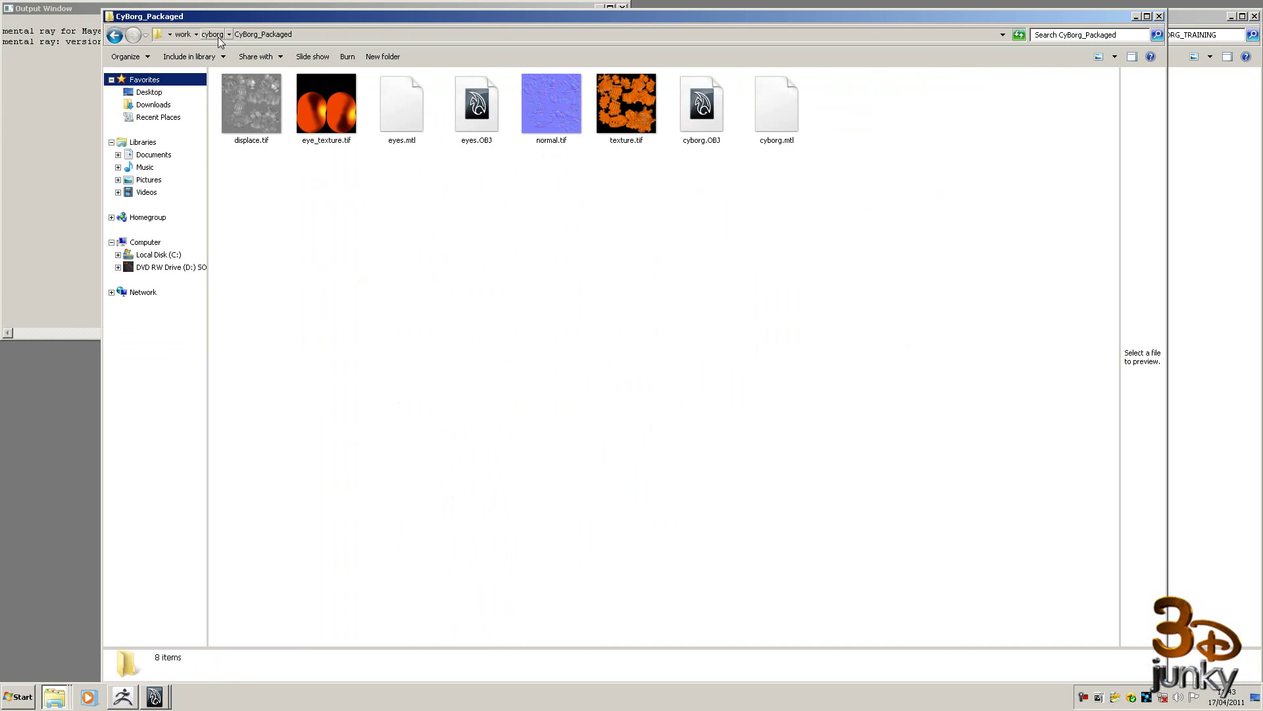
{"action": "left_click", "coordinate": [530, 5]}
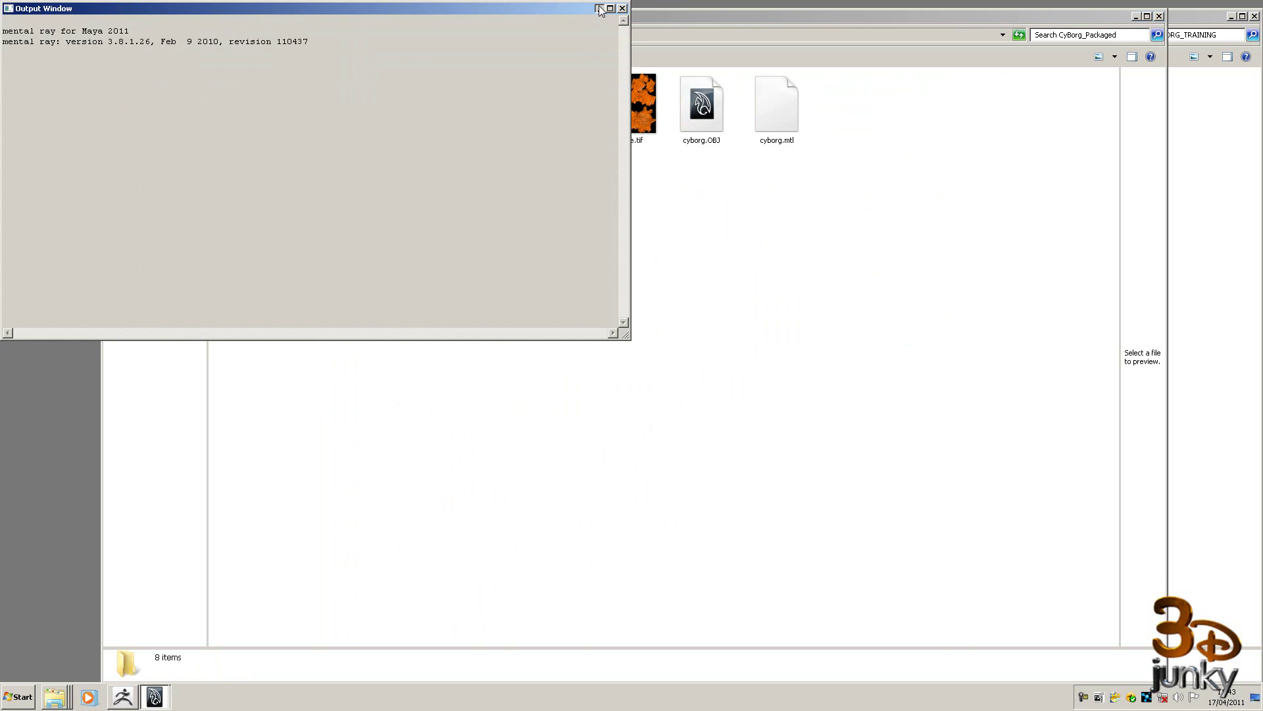
{"action": "left_click", "coordinate": [600, 8]}
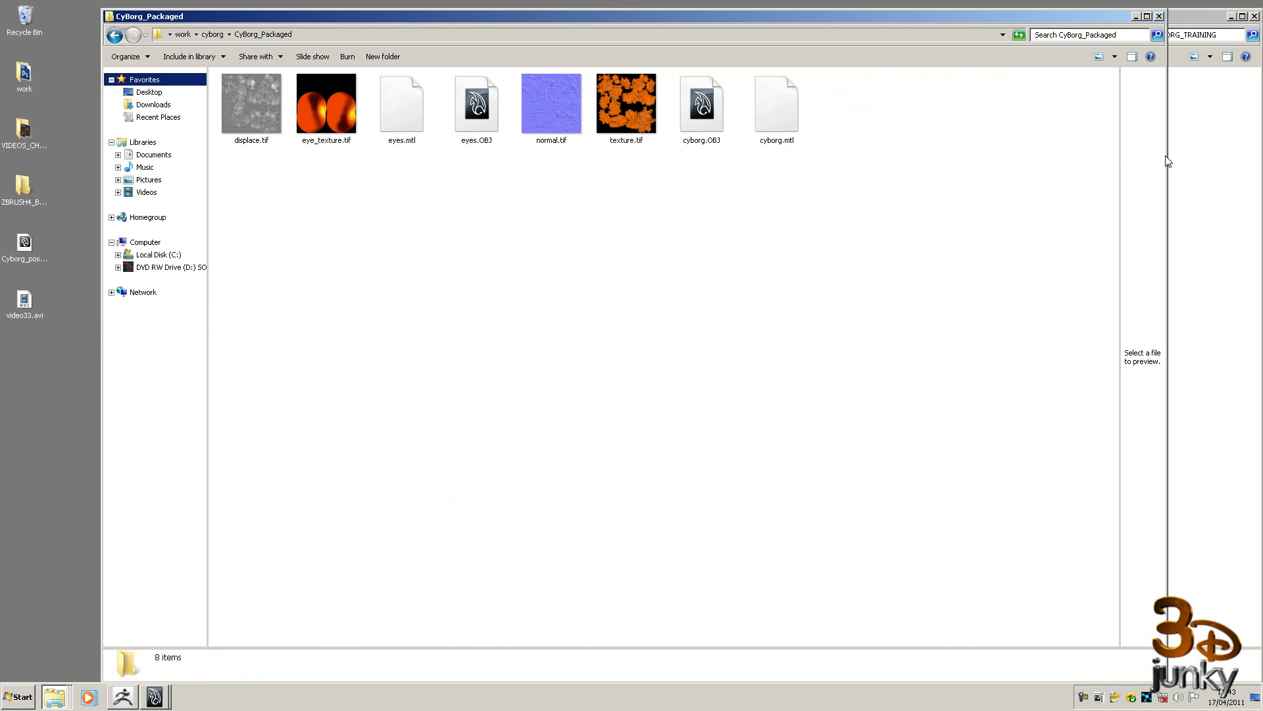
{"action": "left_click_drag", "start_coordinate": [1167, 158], "coordinate": [421, 135]}
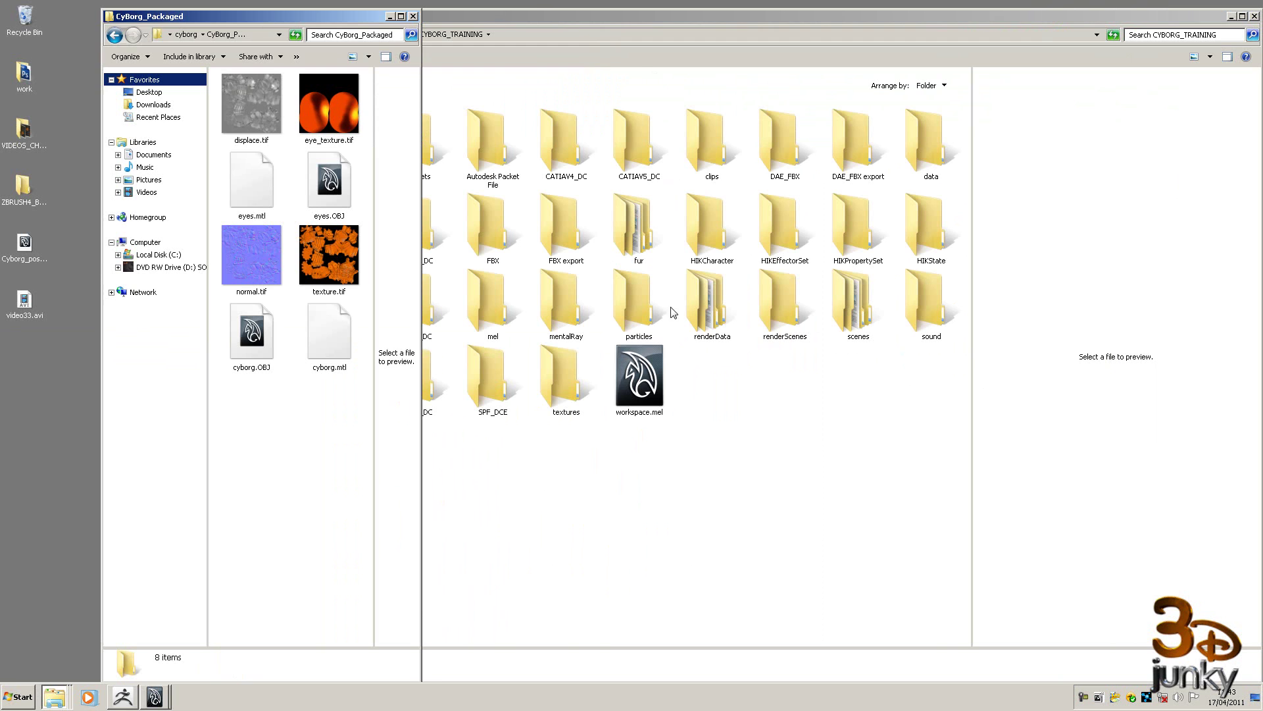
{"action": "left_click_drag", "start_coordinate": [352, 24], "coordinate": [283, 37]}
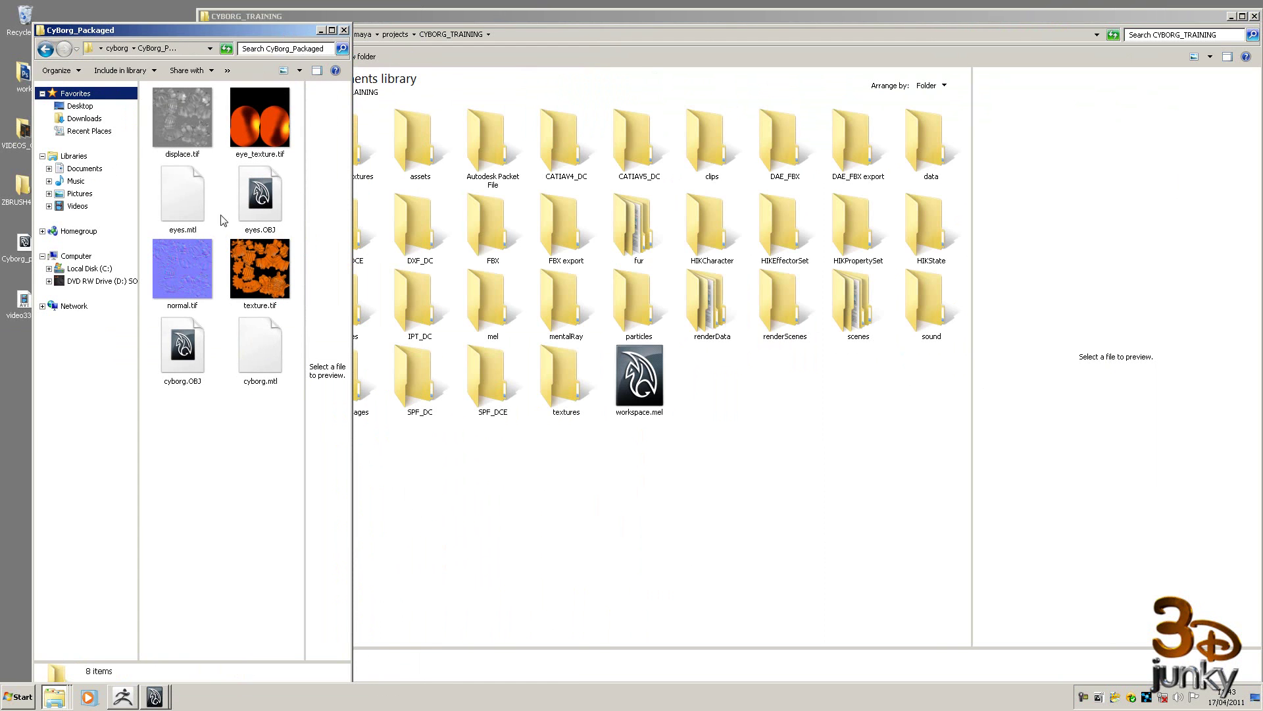
Copy eyes.mtl, eyes.OBJ, cyborg.OBJ and cyborg.mtl from CyBorg_Packaged into the project's scenes folder
{"action": "left_click", "coordinate": [173, 219]}
{"action": "left_click", "coordinate": [272, 212], "text": "ctrl"}
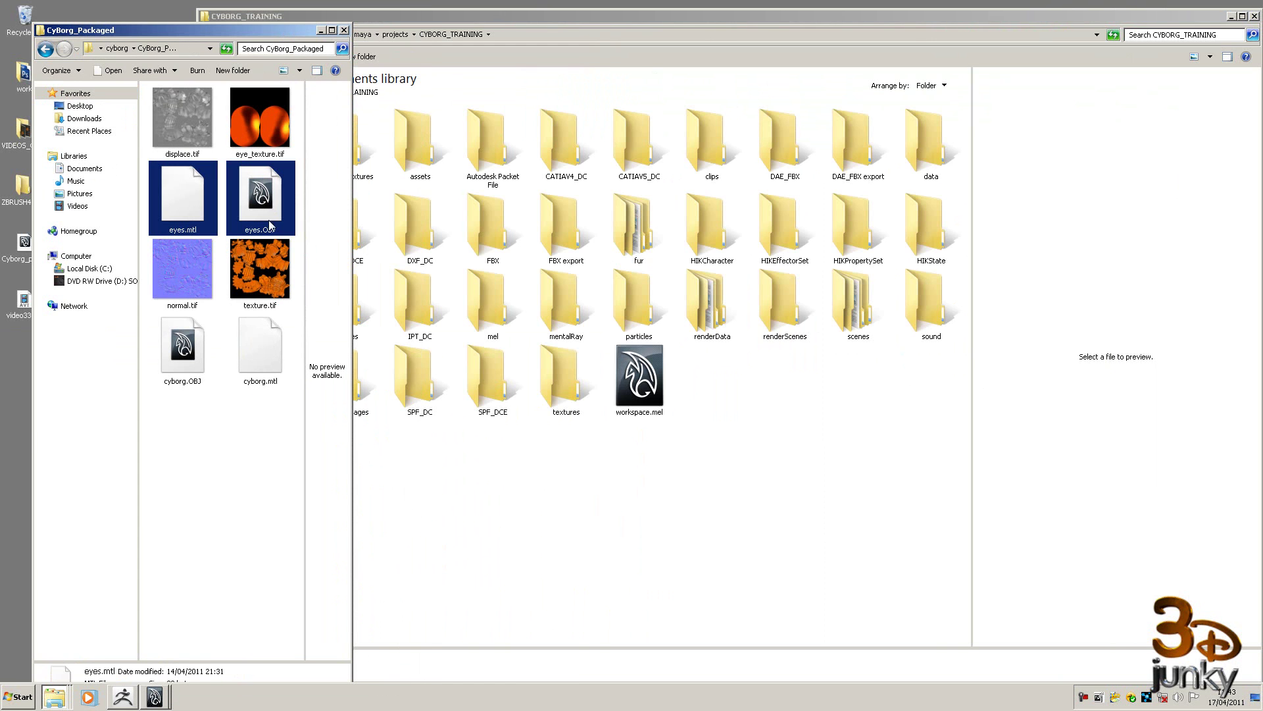
{"action": "left_click", "coordinate": [184, 362], "text": "ctrl"}
{"action": "left_click", "coordinate": [267, 359], "text": "ctrl"}
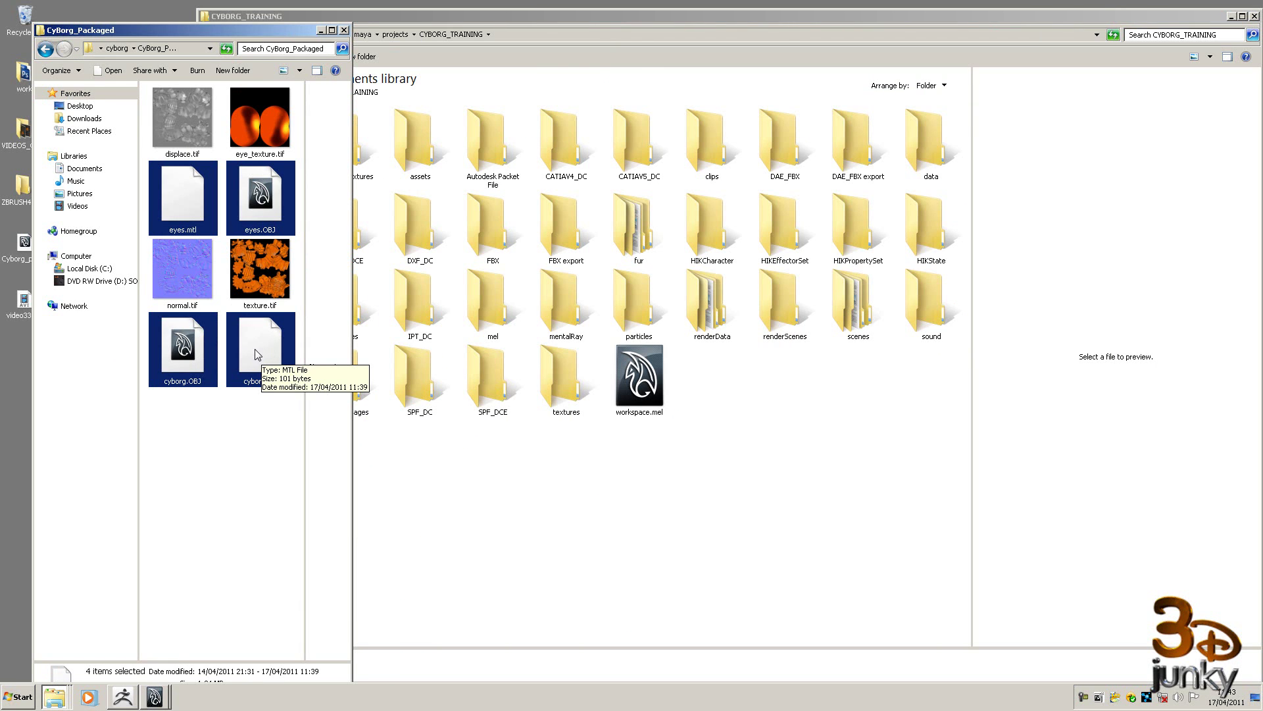
{"action": "left_click_drag", "start_coordinate": [255, 350], "coordinate": [862, 308]}
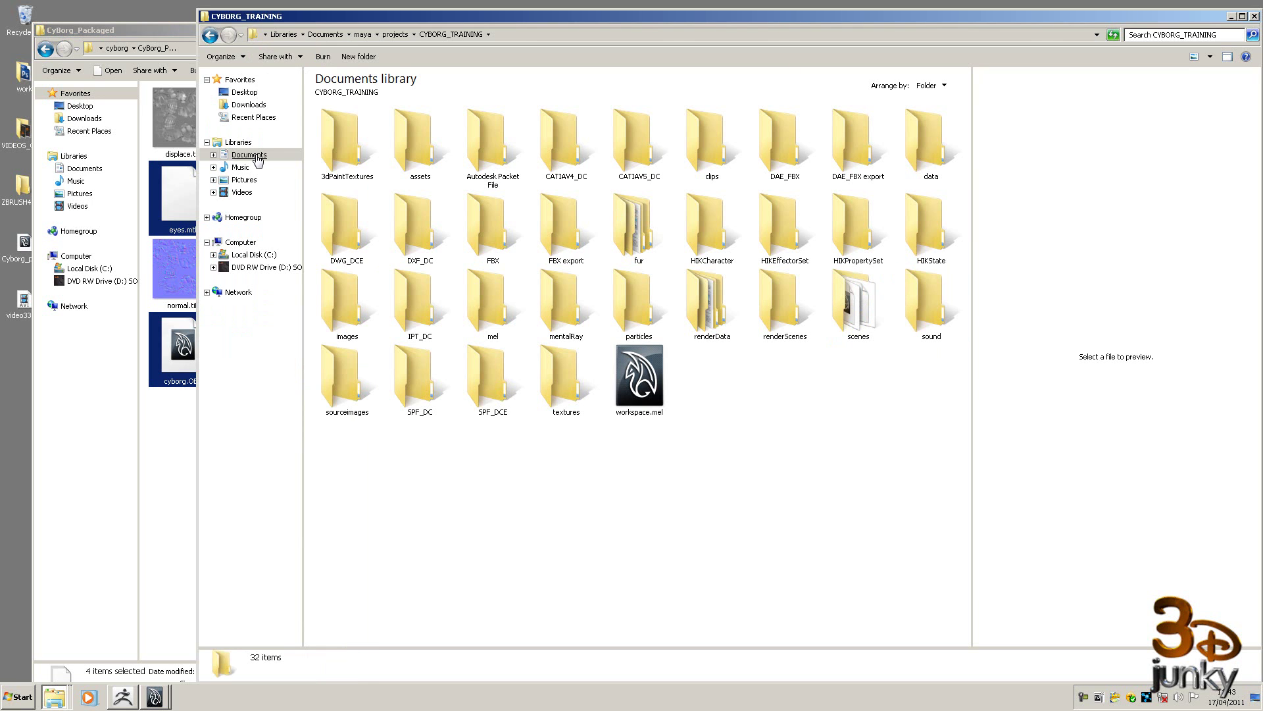
Copy texture.tif, displace.tif, normal.tif and eye_texture.tif from CyBorg_Packaged into the project's sourceimages folder
{"action": "left_click", "coordinate": [192, 38]}
{"action": "left_click", "coordinate": [275, 263]}
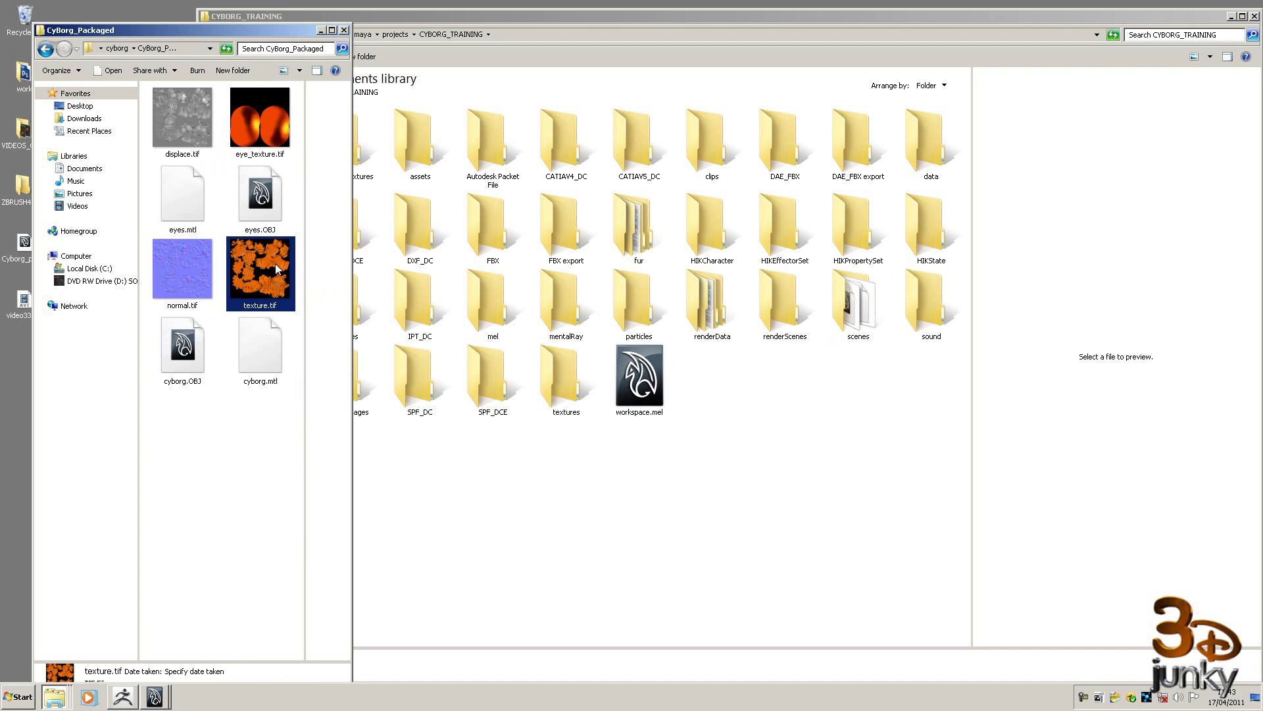
{"action": "left_click", "coordinate": [179, 113], "text": "ctrl"}
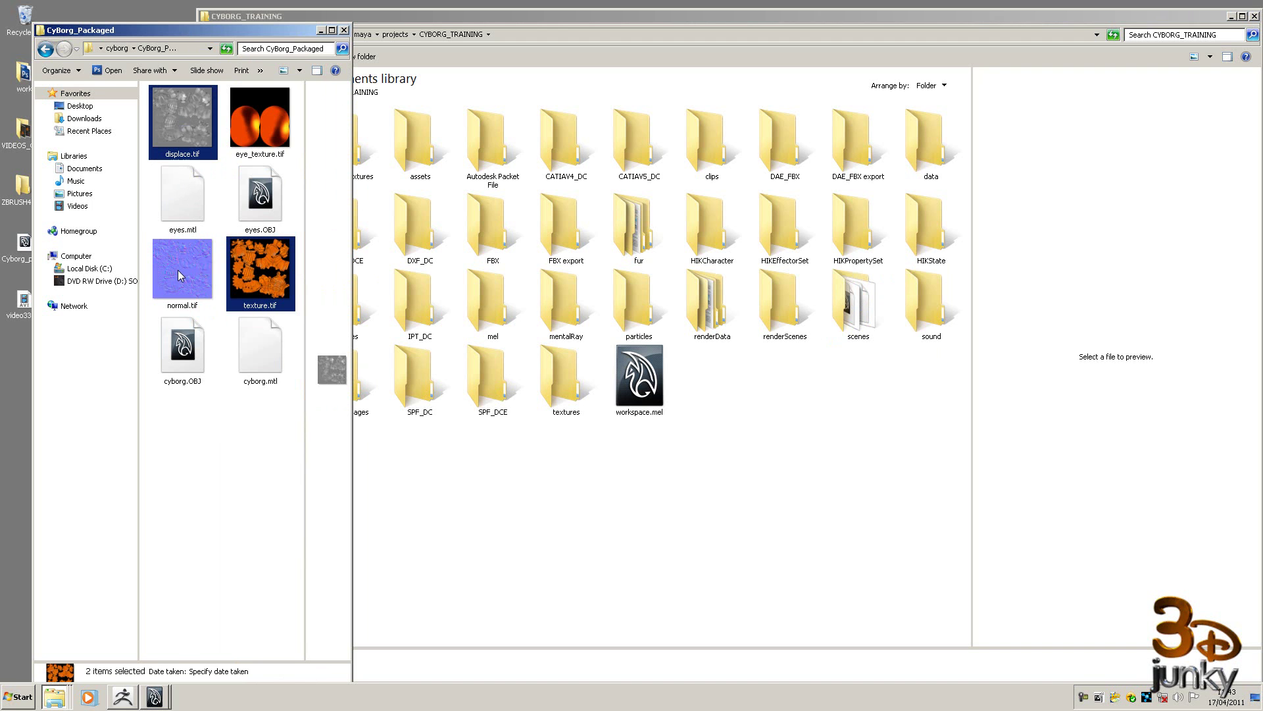
{"action": "left_click", "coordinate": [182, 269], "text": "ctrl"}
{"action": "left_click", "coordinate": [231, 133], "text": "ctrl"}
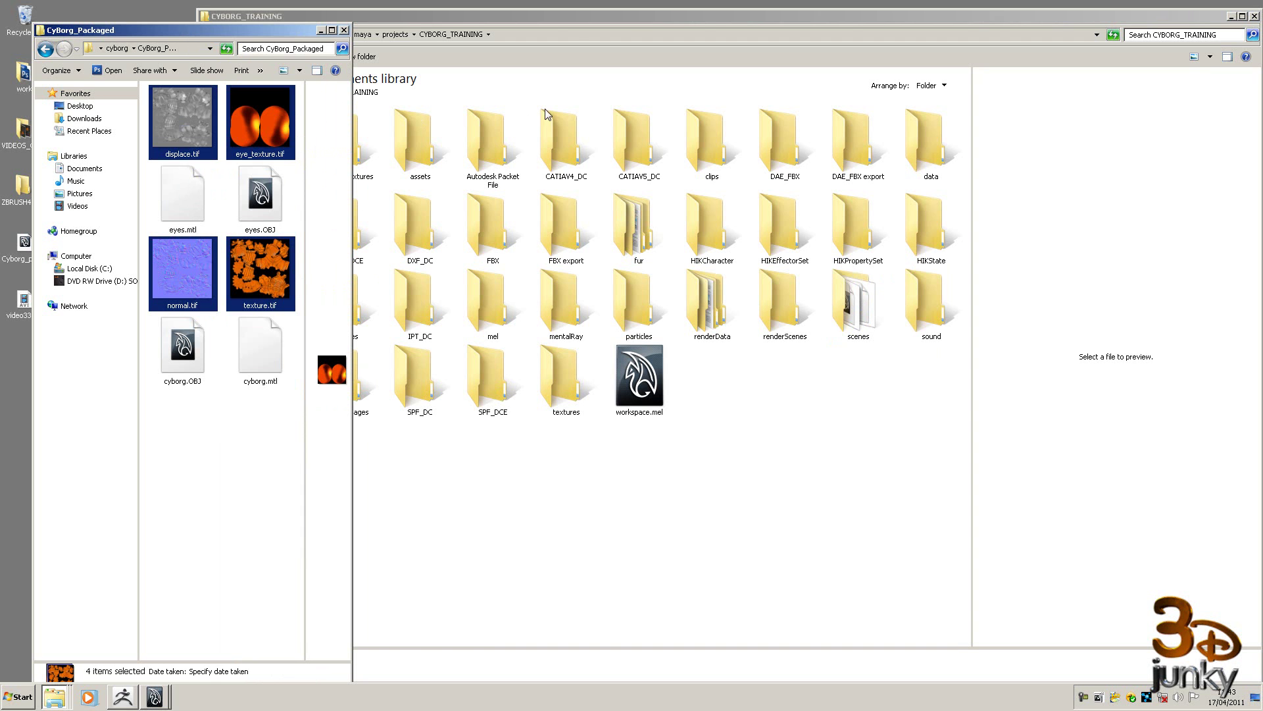
{"action": "left_click_drag", "start_coordinate": [570, 16], "coordinate": [756, 15]}
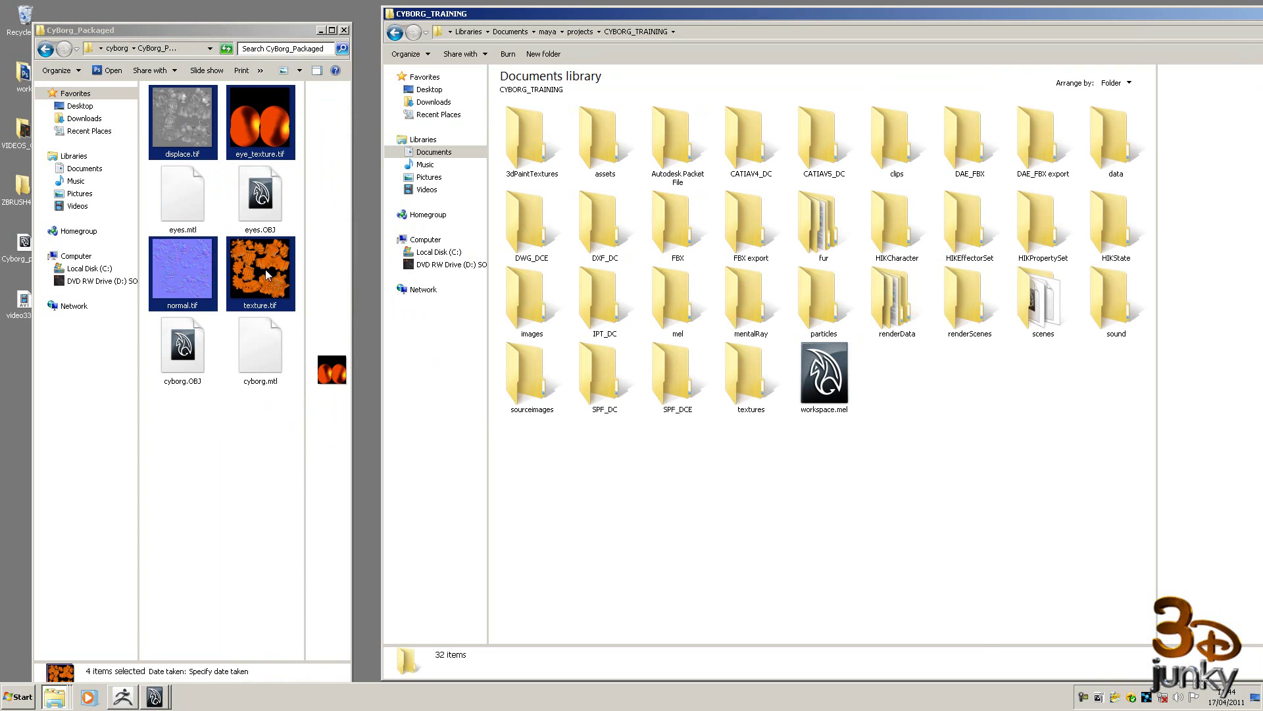
{"action": "left_click_drag", "start_coordinate": [258, 278], "coordinate": [534, 385]}
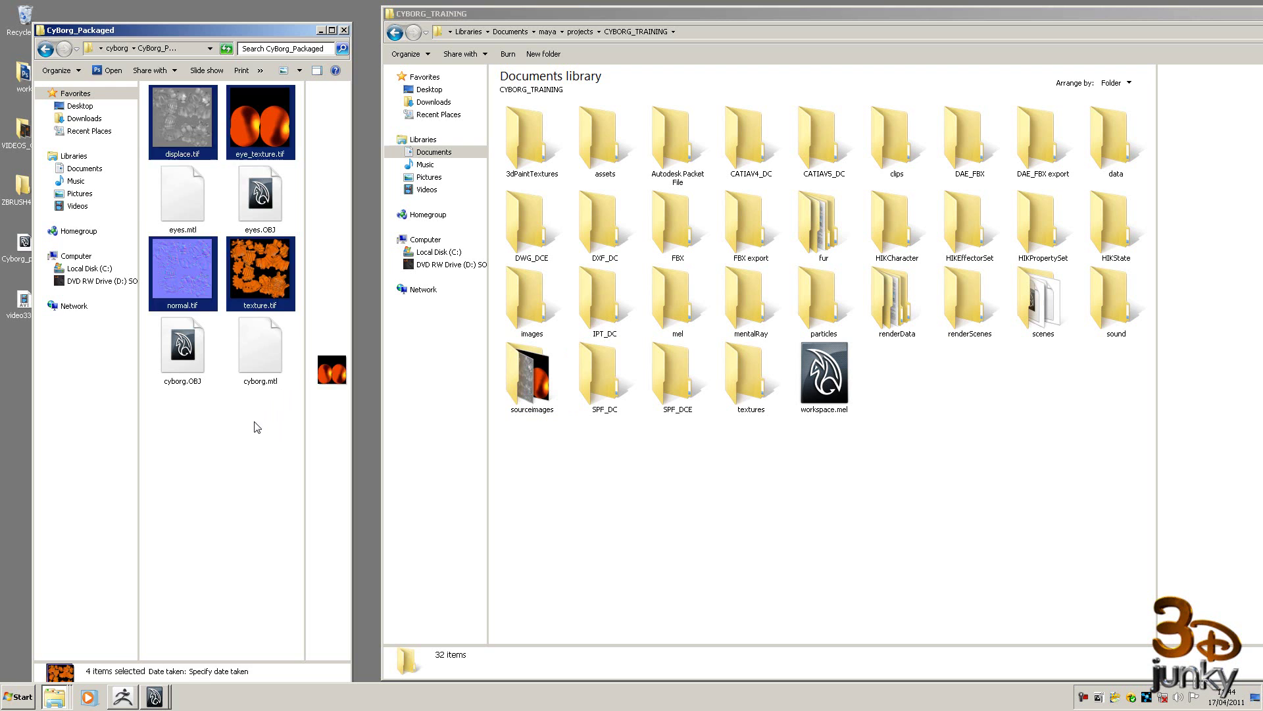
Close the CyBorg_Packaged and CYBORG_TRAINING folder windows and switch back to Maya
{"action": "left_click", "coordinate": [275, 415]}
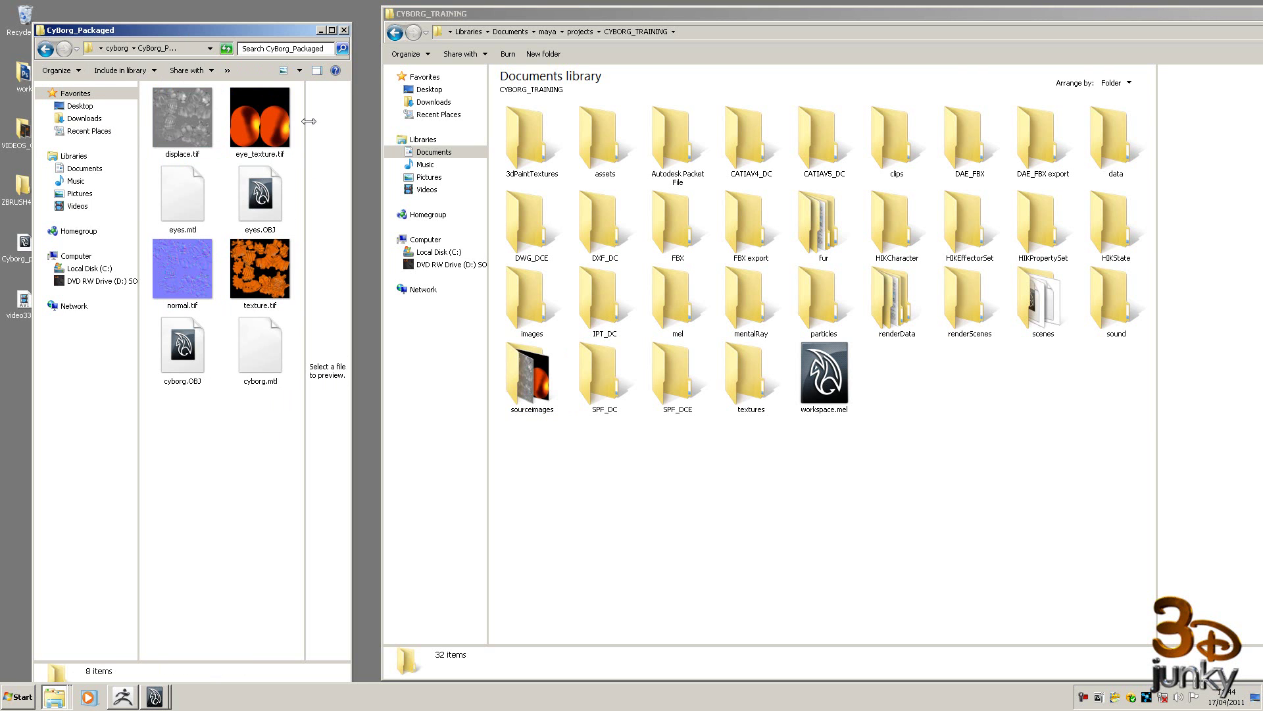
{"action": "left_click", "coordinate": [345, 30]}
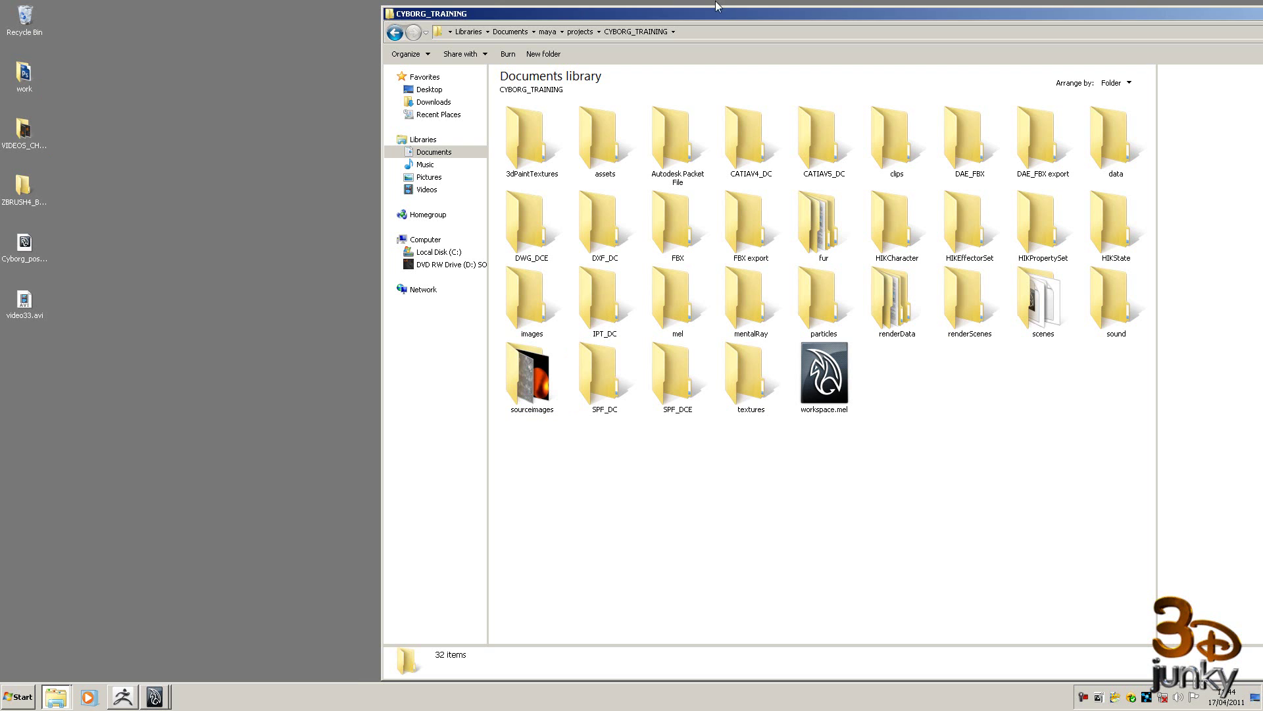
{"action": "left_click_drag", "start_coordinate": [548, 8], "coordinate": [278, 3]}
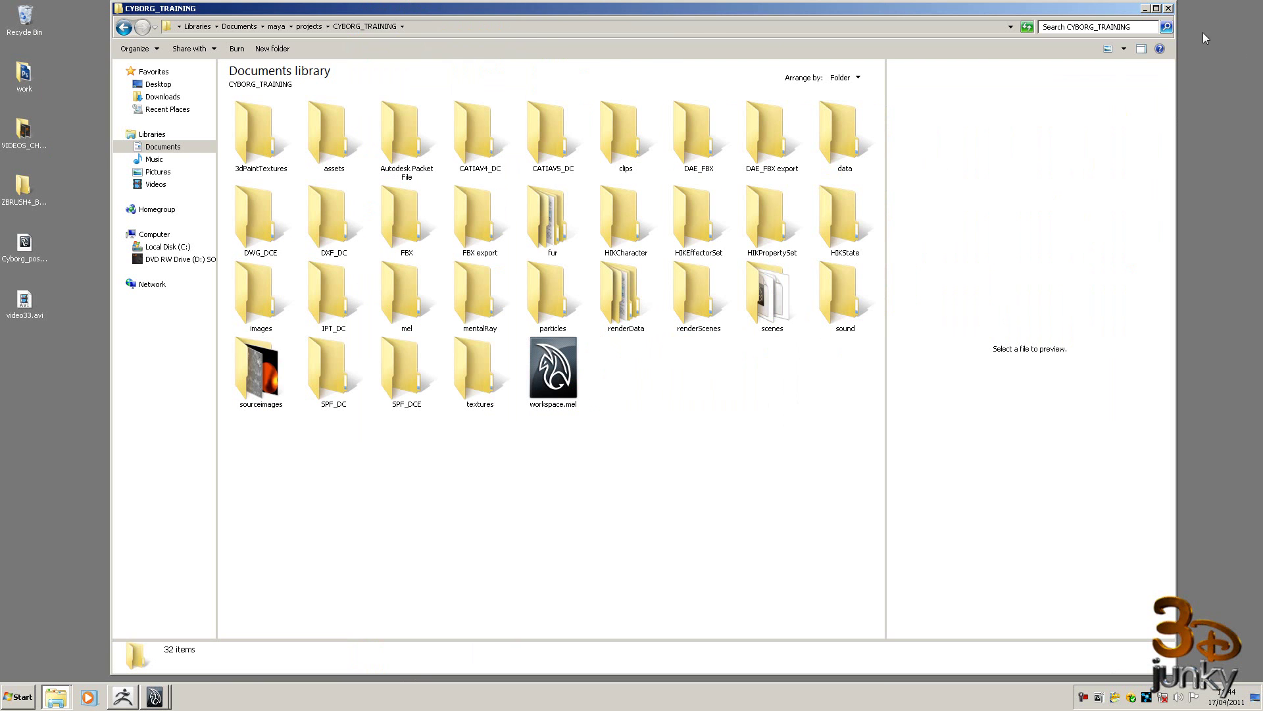
{"action": "left_click", "coordinate": [1169, 9]}
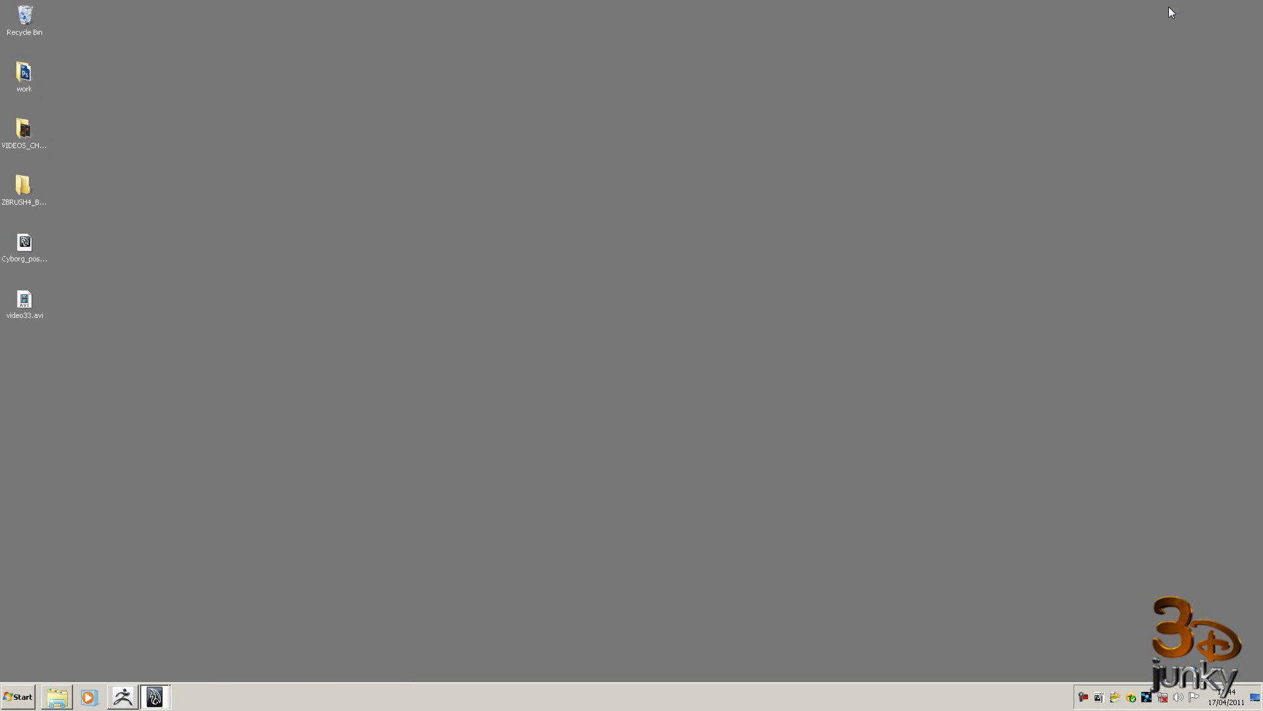
{"action": "left_click", "coordinate": [161, 699]}
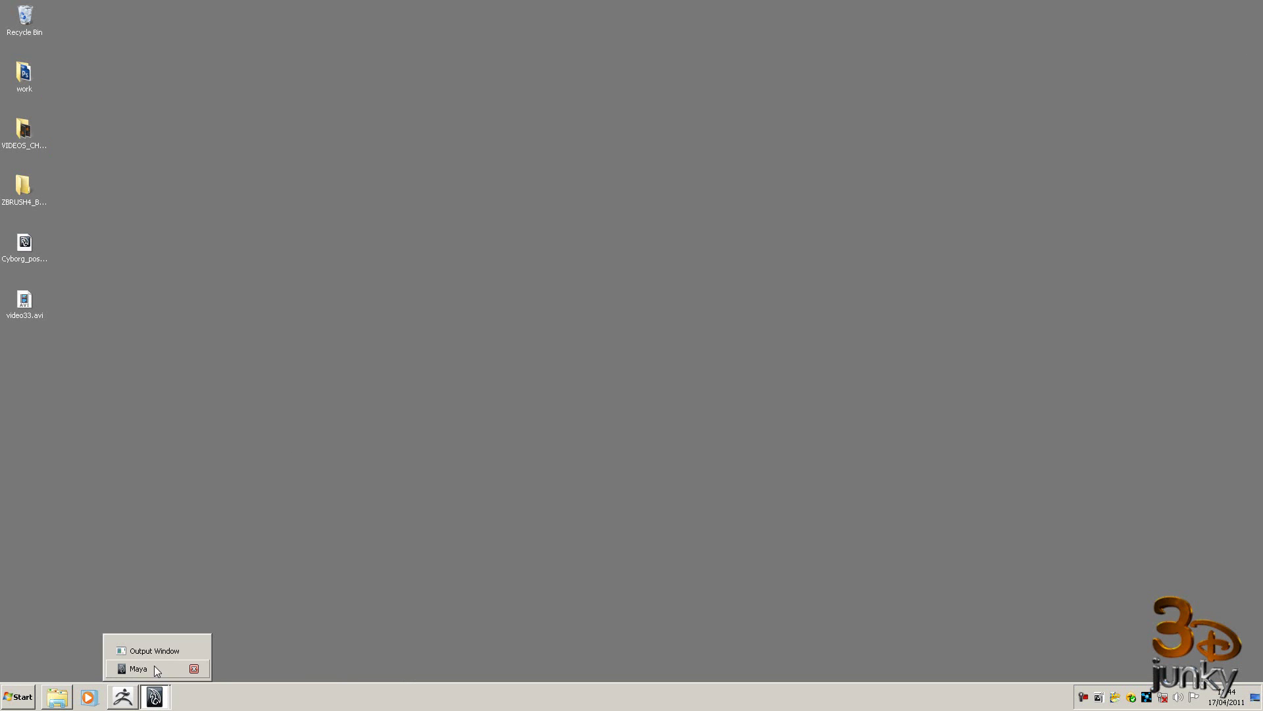
{"action": "left_click", "coordinate": [193, 668]}
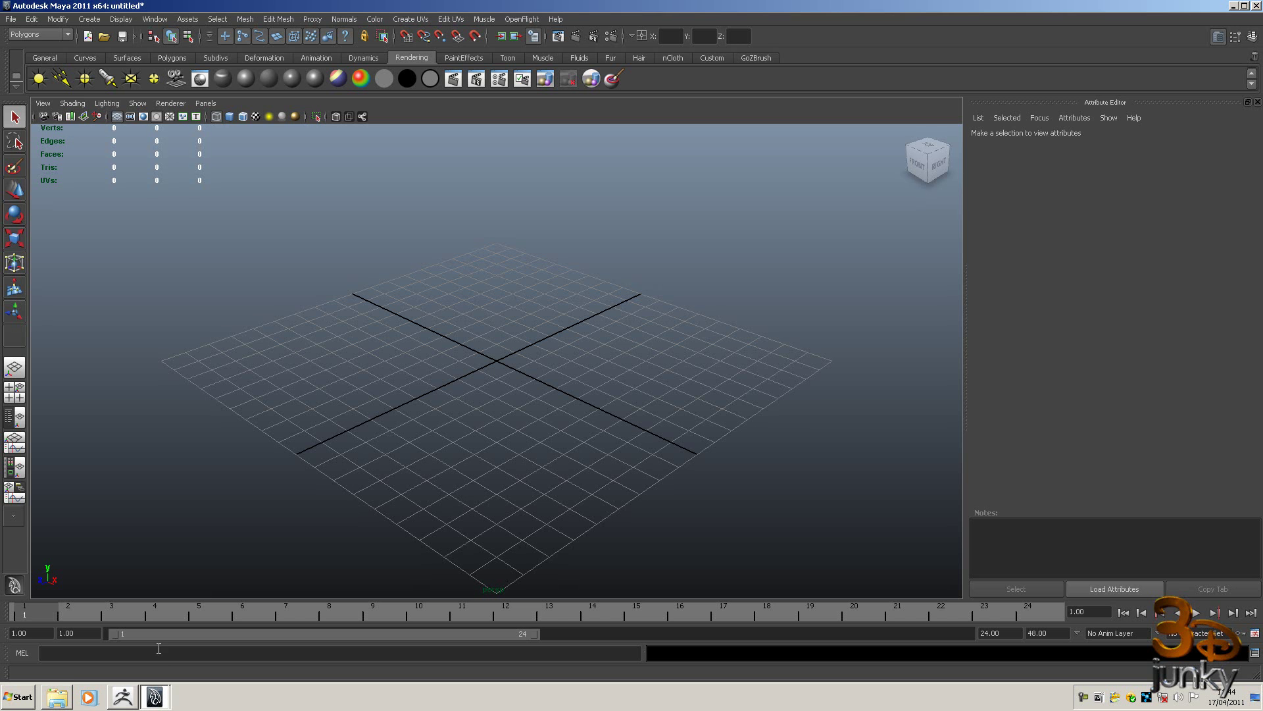
{"action": "left_click", "coordinate": [12, 19]}
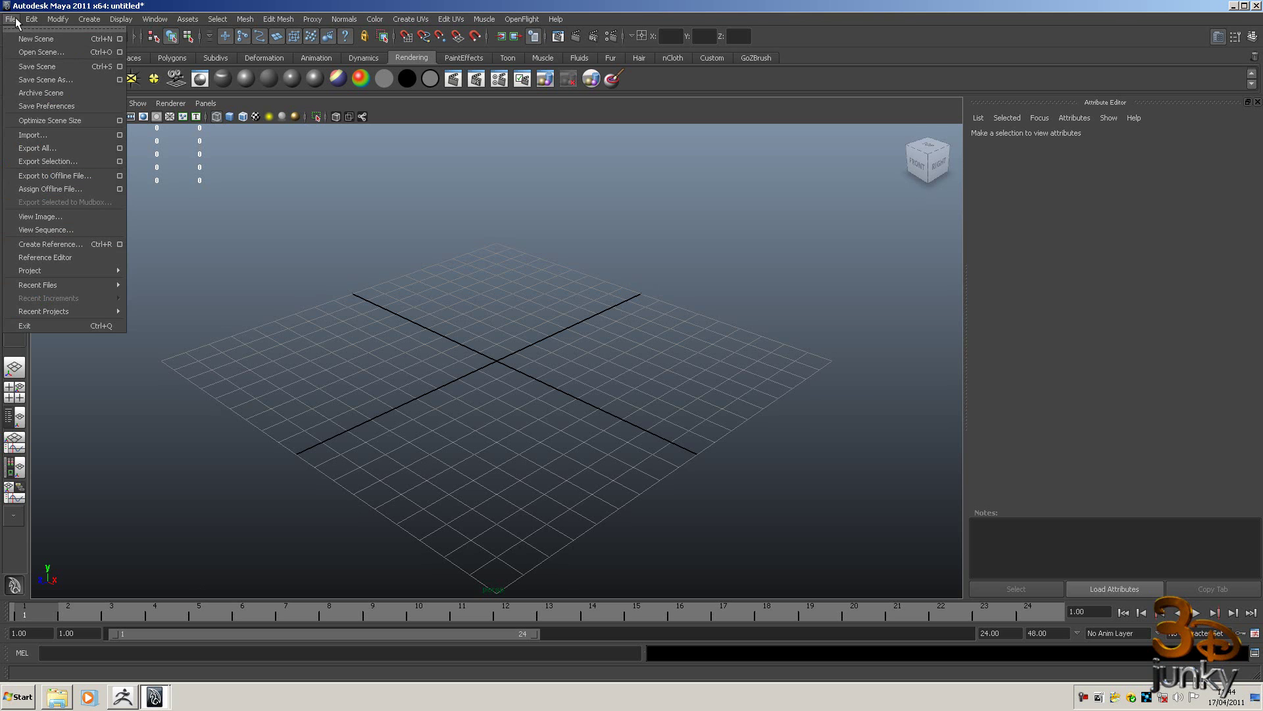
{"action": "left_click", "coordinate": [34, 136]}
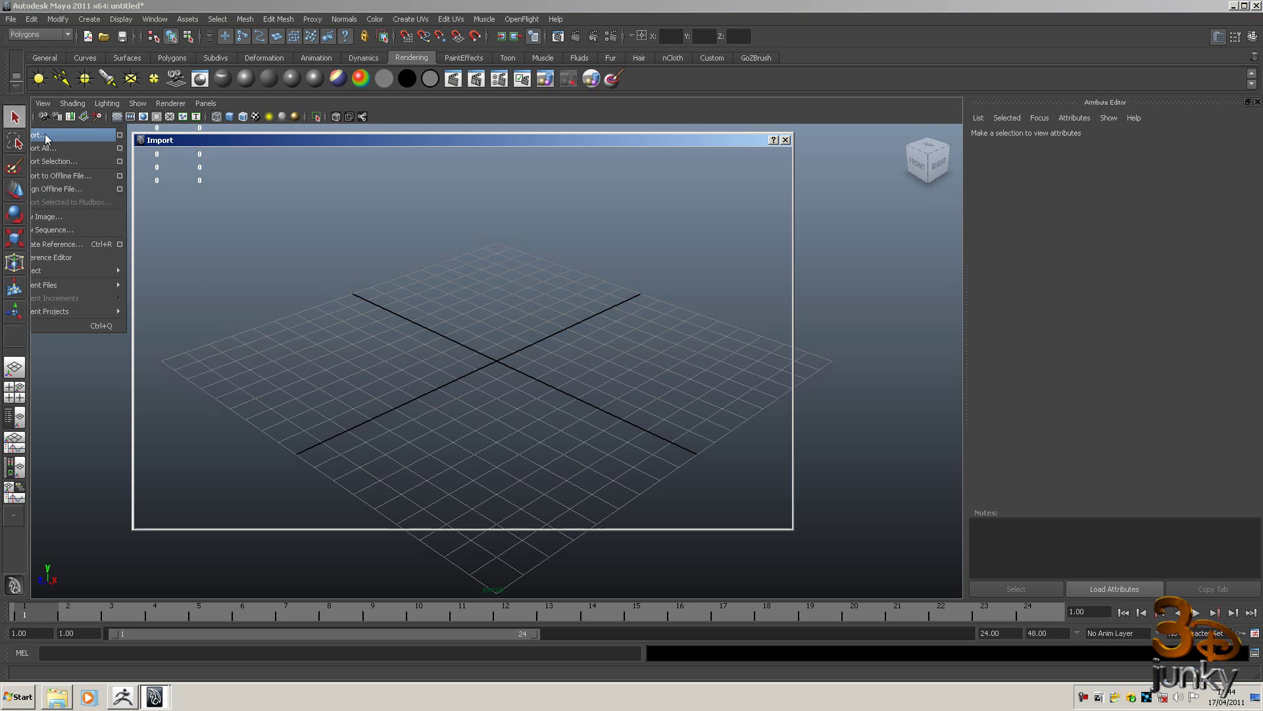
{"action": "left_click", "coordinate": [760, 512]}
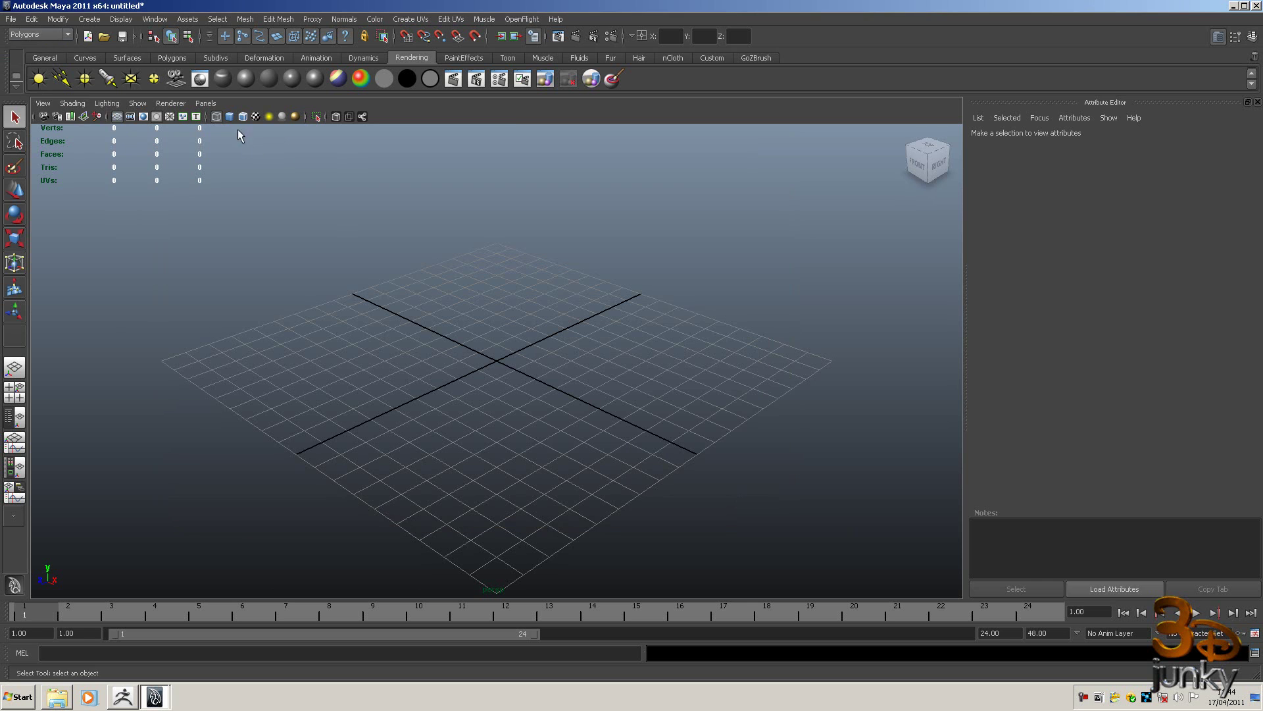
Import cyborg.OBJ from the project's scenes folder, keeping the Best Guess file type and the Group option
{"action": "left_click", "coordinate": [12, 19]}
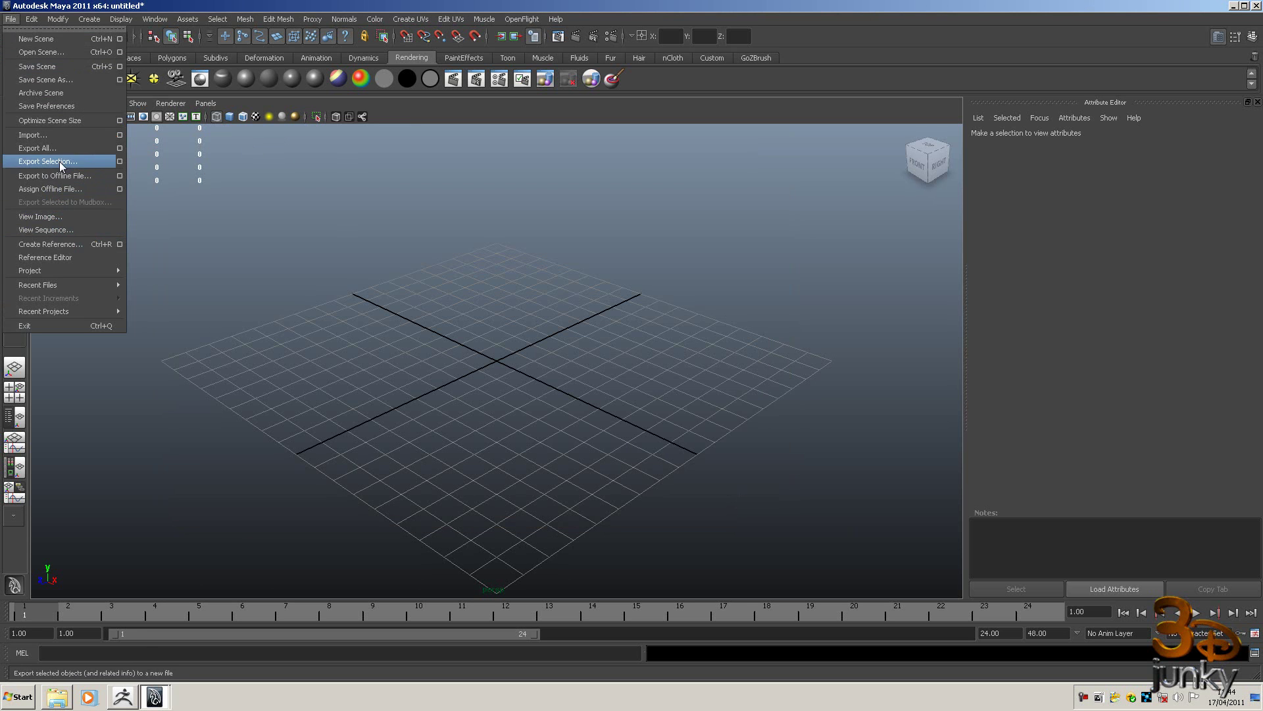
{"action": "left_click", "coordinate": [120, 136]}
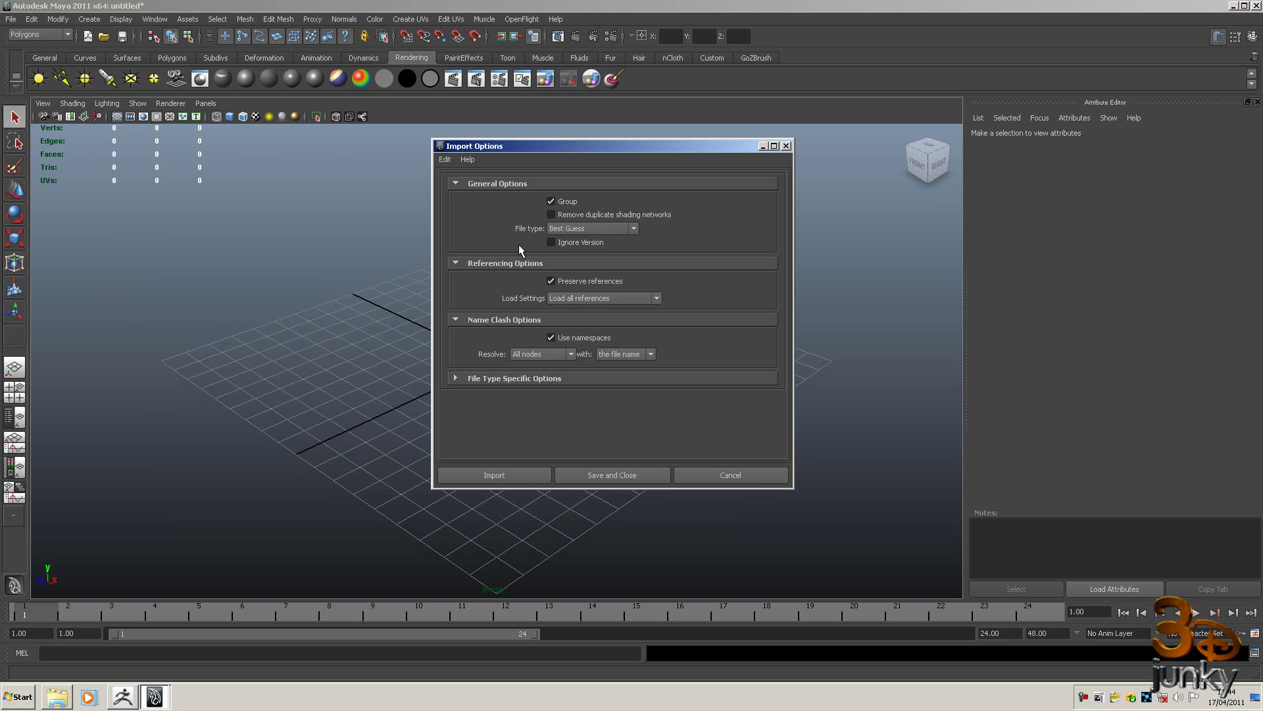
{"action": "left_click", "coordinate": [636, 228]}
{"action": "left_click", "coordinate": [685, 229]}
{"action": "left_click", "coordinate": [500, 477]}
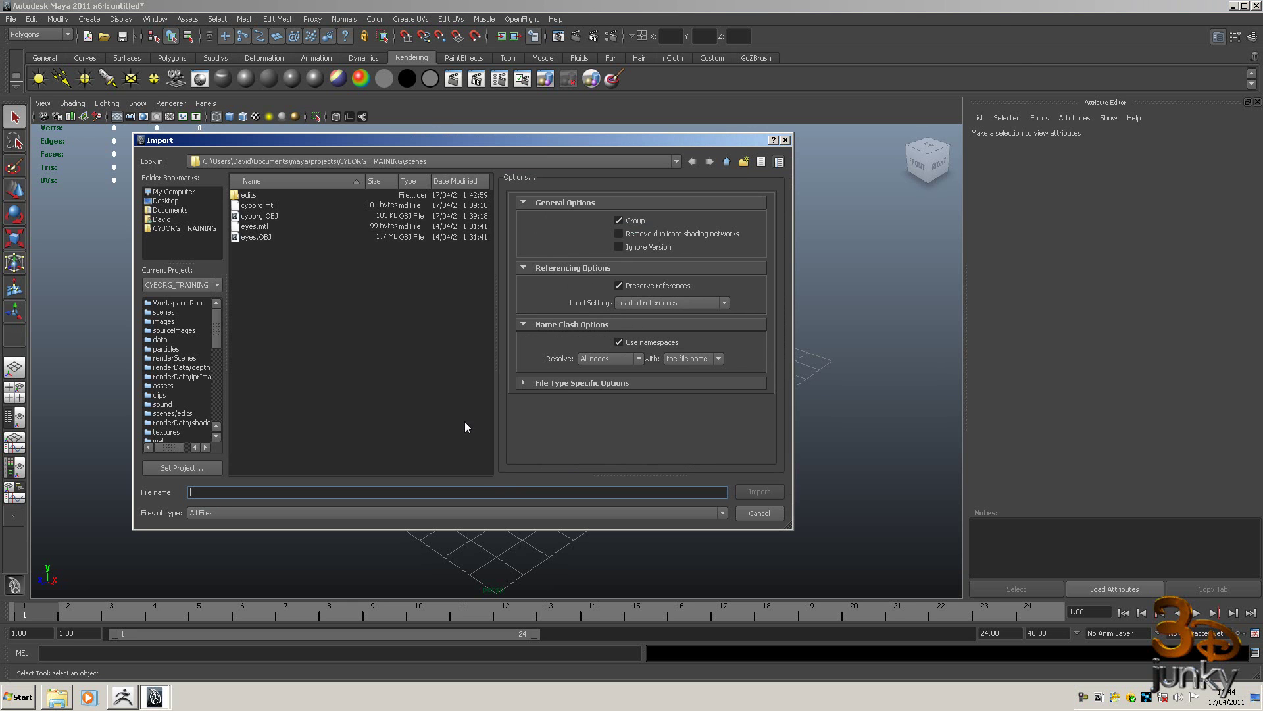
{"action": "double_click", "coordinate": [252, 218]}
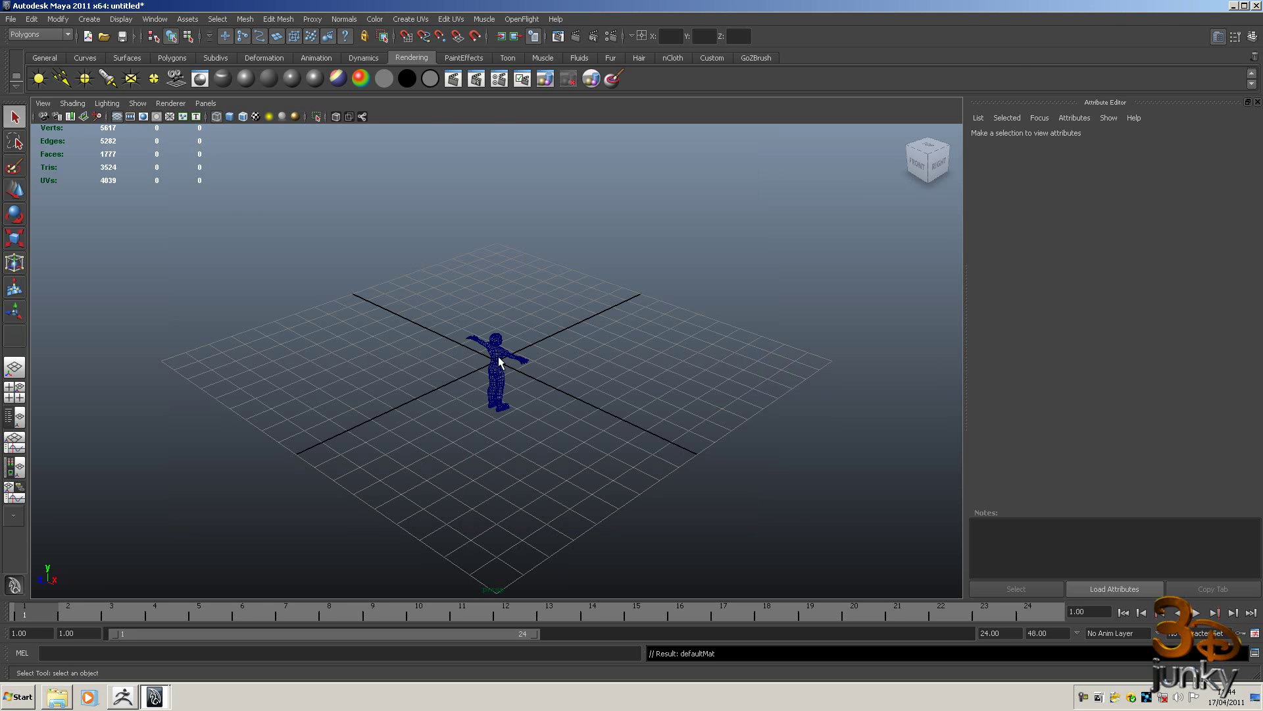
Select all the separate mesh pieces of the imported cyborg
{"action": "left_click", "coordinate": [536, 398]}
{"action": "left_click_drag", "start_coordinate": [539, 388], "coordinate": [454, 392], "text": "alt"}
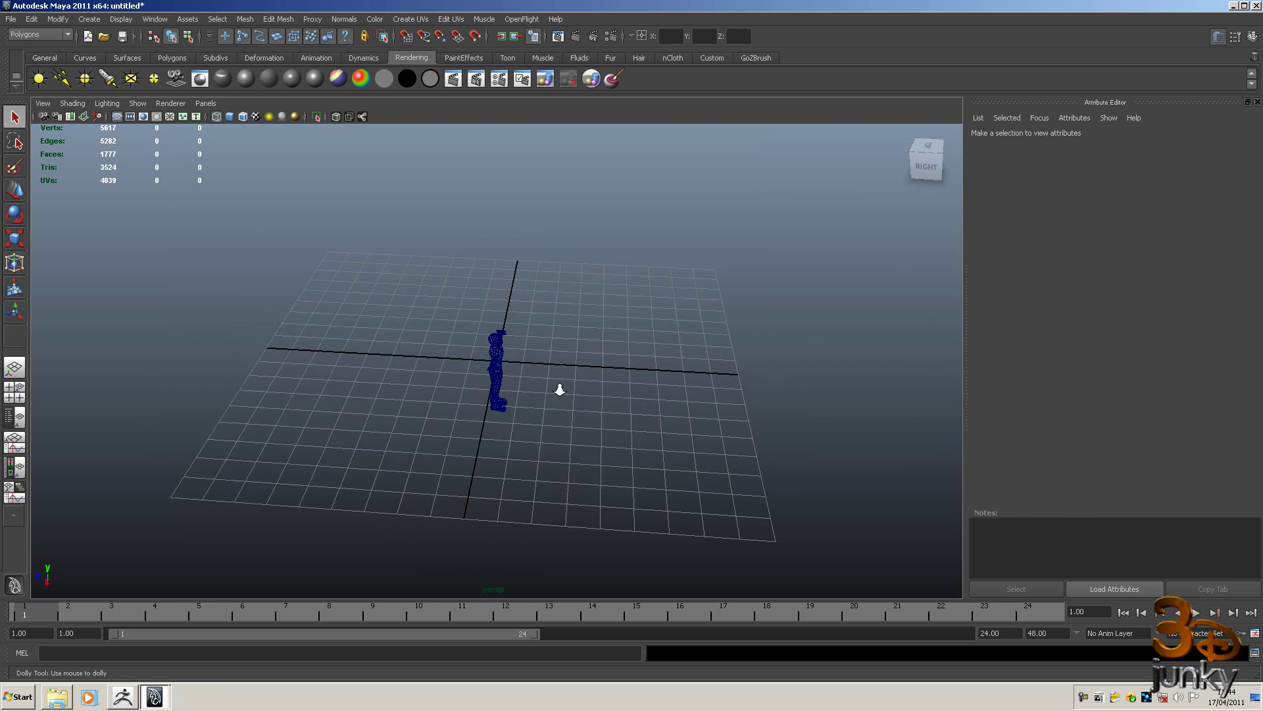
{"action": "right_click_drag", "start_coordinate": [559, 390], "coordinate": [554, 478], "text": "alt"}
{"action": "left_click_drag", "start_coordinate": [500, 477], "coordinate": [496, 477]}
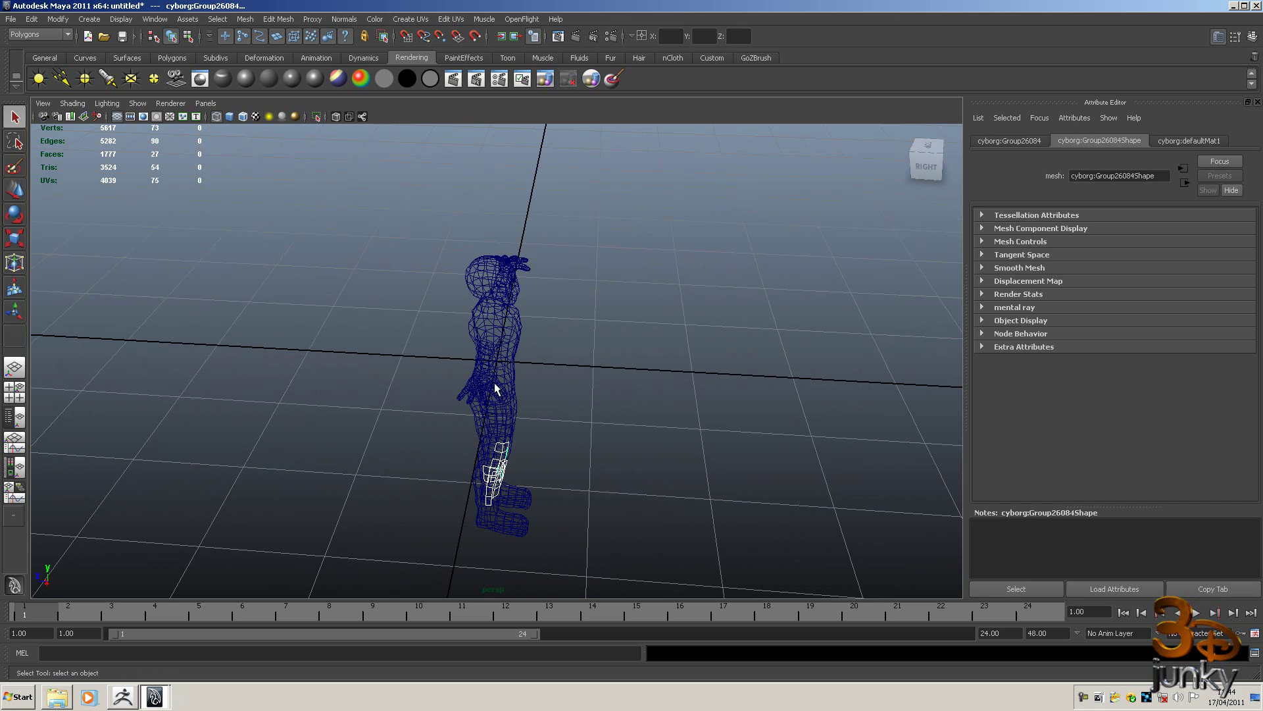
{"action": "left_click", "coordinate": [401, 311]}
{"action": "left_click_drag", "start_coordinate": [398, 192], "coordinate": [656, 528]}
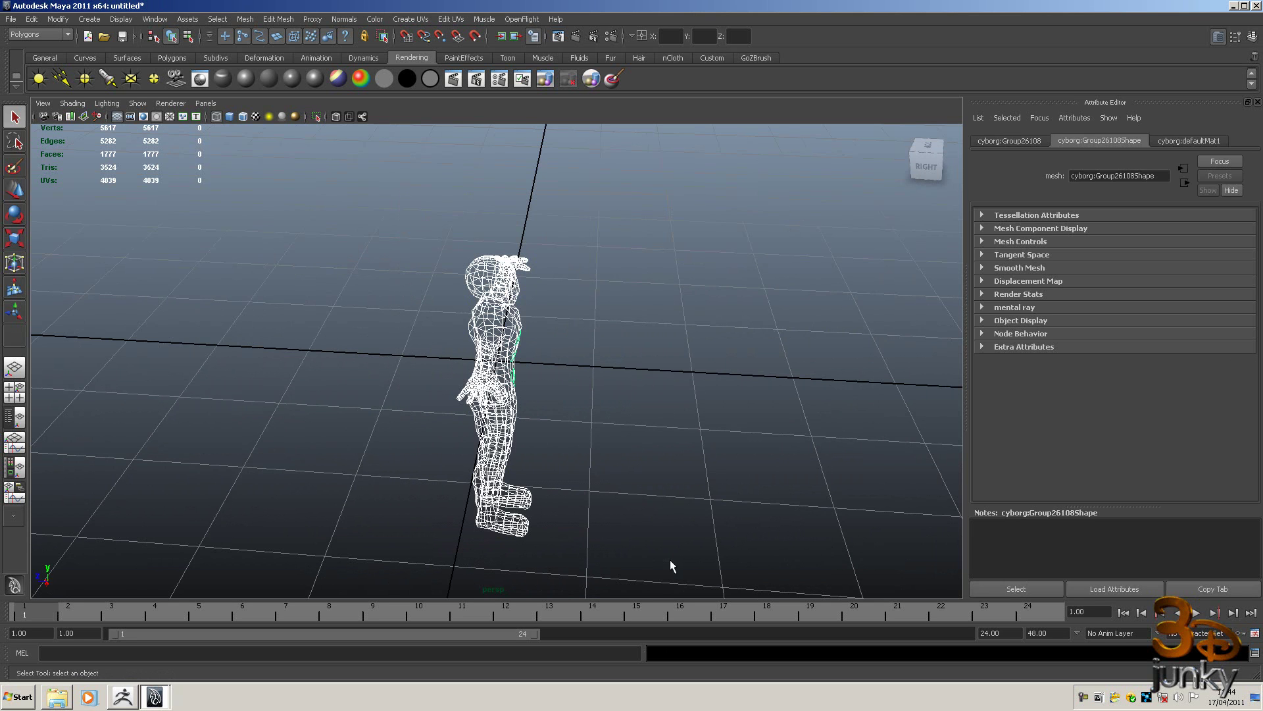
Examine the full UV layout of the selected cyborg pieces in the UV Texture Editor, and close the editor
{"action": "left_click", "coordinate": [156, 20]}
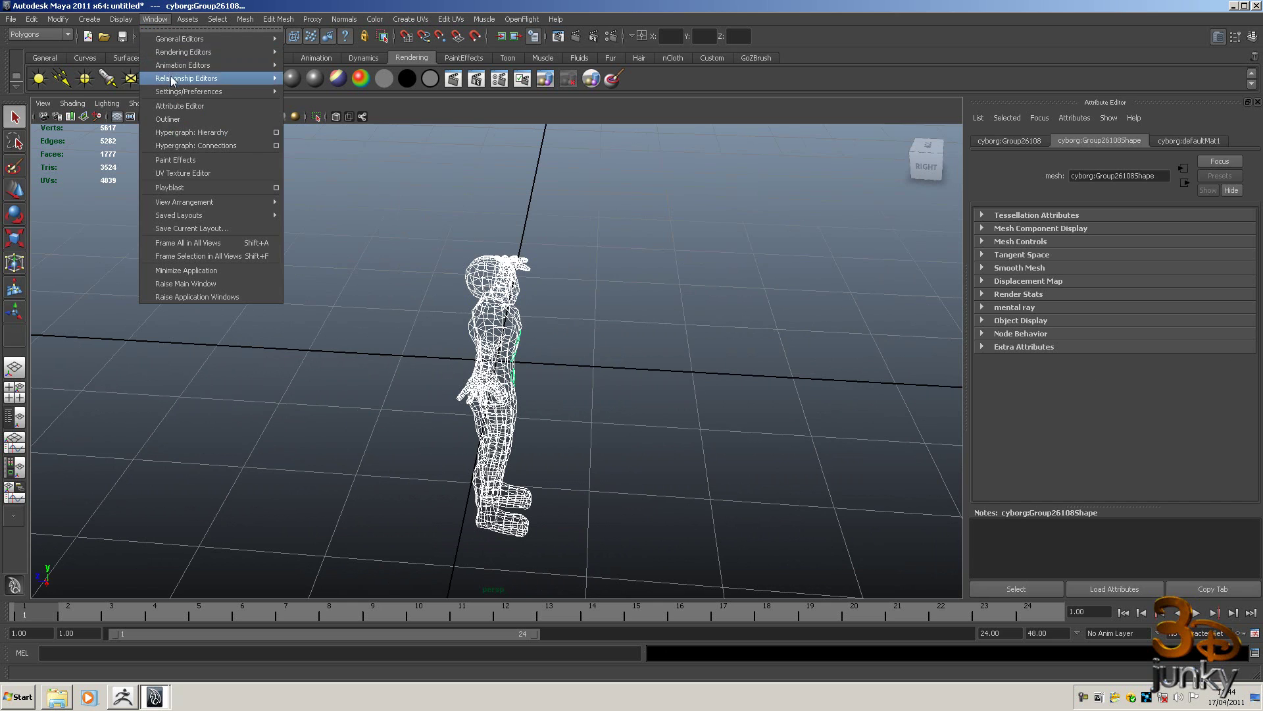
{"action": "left_click", "coordinate": [176, 175]}
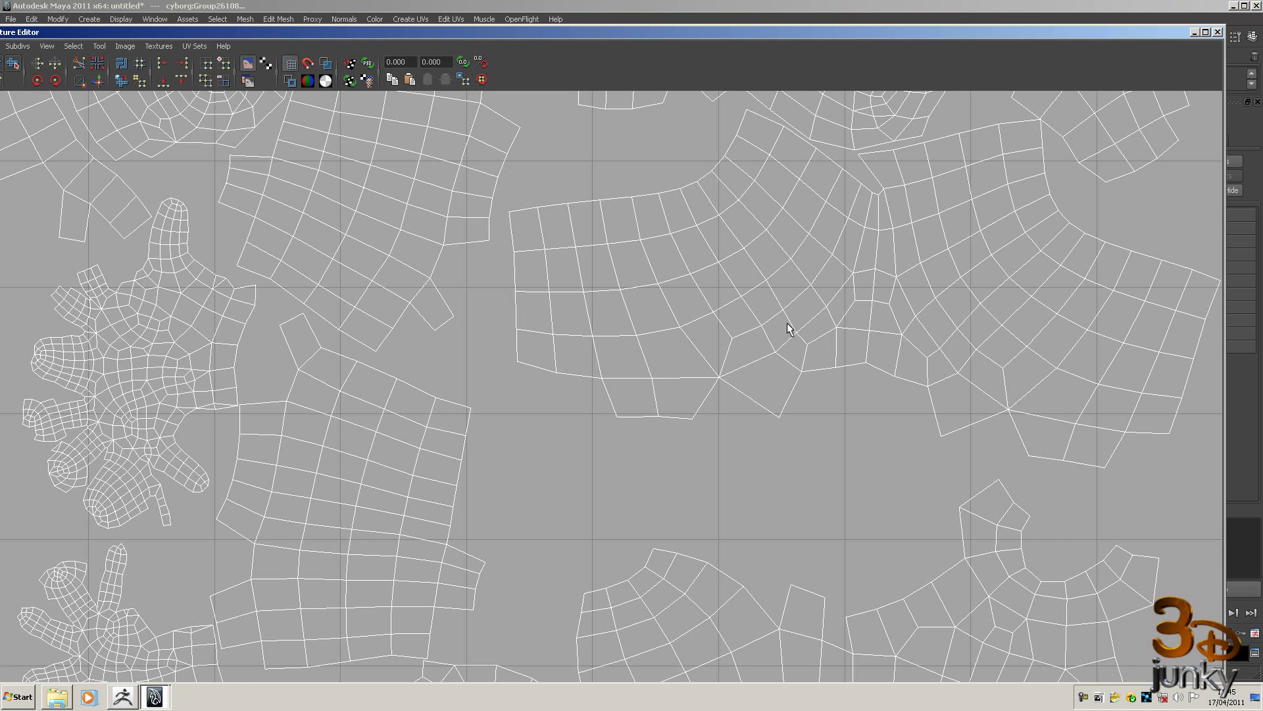
{"action": "scroll", "coordinate": [634, 282], "scroll_direction": "down", "scroll_amount": 4}
{"action": "scroll", "coordinate": [743, 283], "scroll_direction": "down", "scroll_amount": 2}
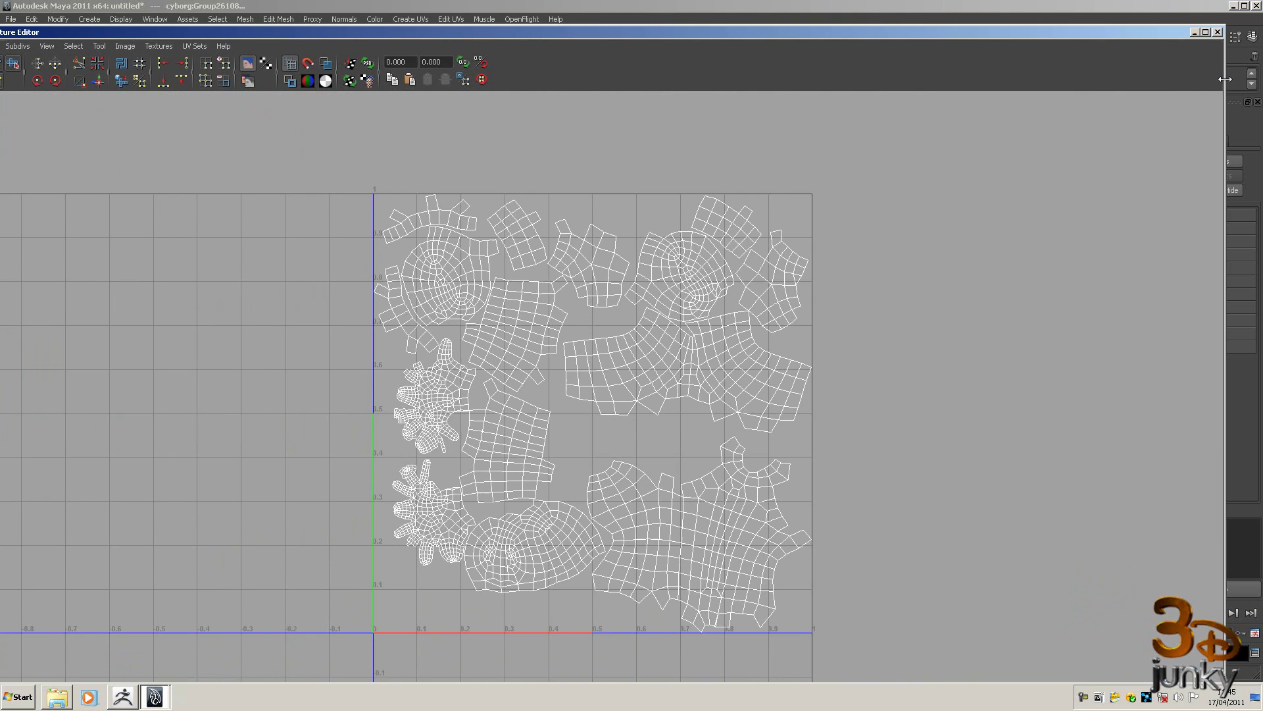
{"action": "left_click_drag", "start_coordinate": [1225, 79], "coordinate": [777, 79]}
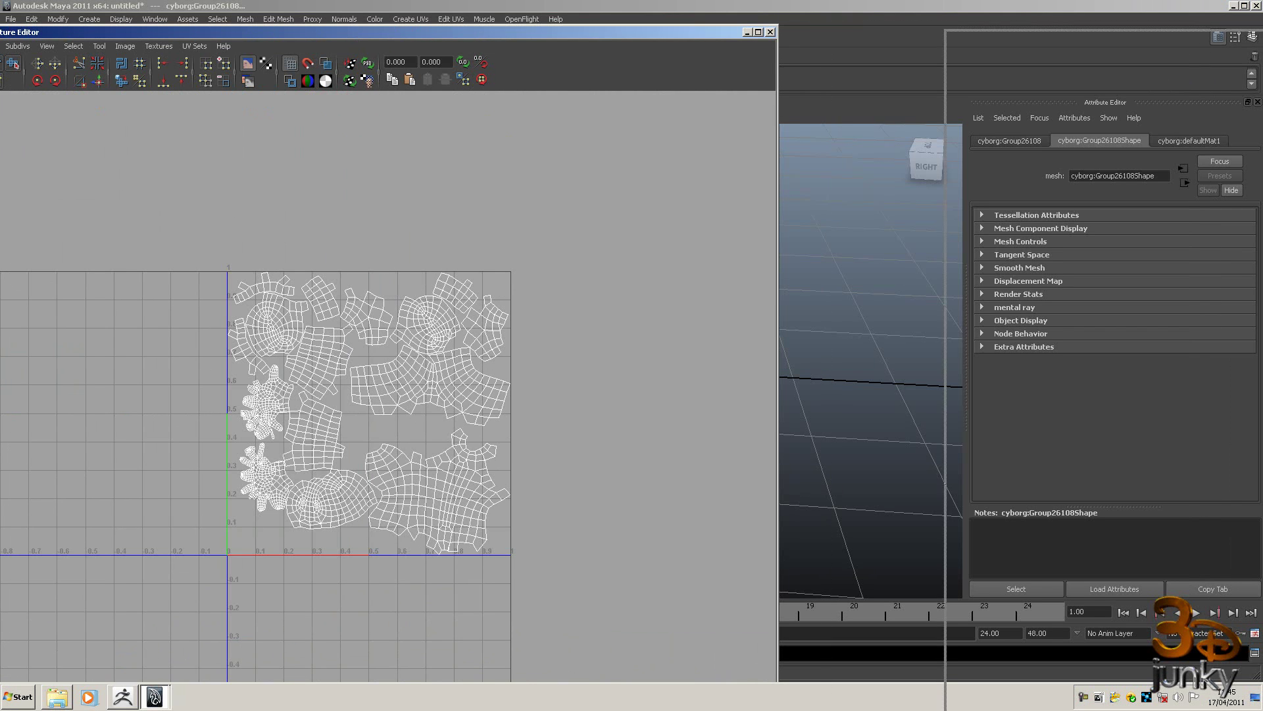
{"action": "left_click", "coordinate": [771, 32]}
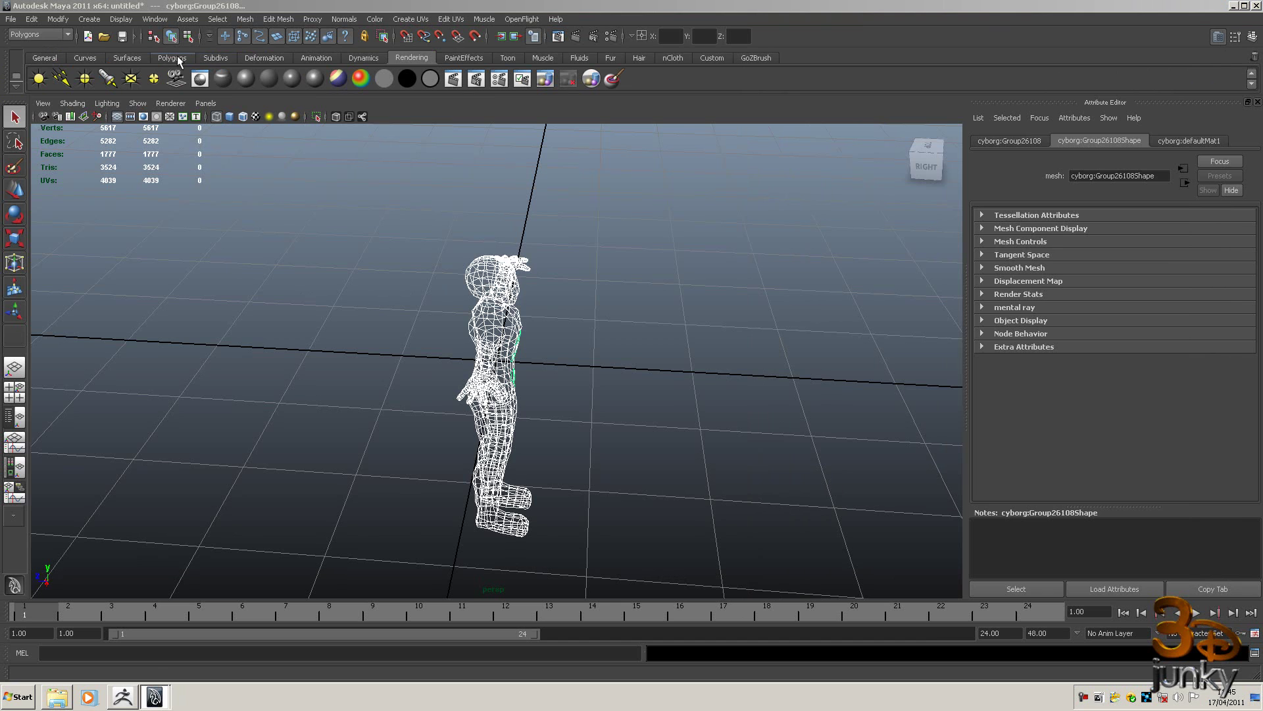
Combine the selected cyborg pieces into a single polygon mesh
{"action": "left_click", "coordinate": [55, 34]}
{"action": "left_click", "coordinate": [39, 58]}
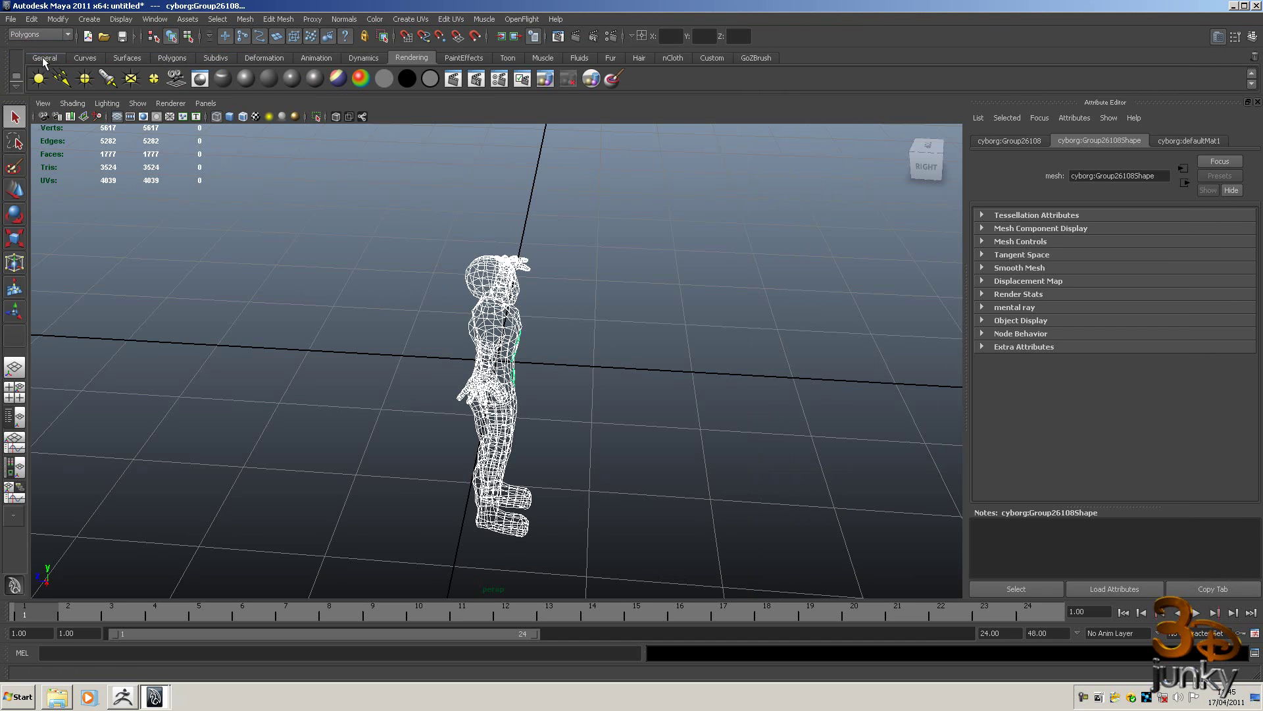
{"action": "left_click", "coordinate": [249, 19]}
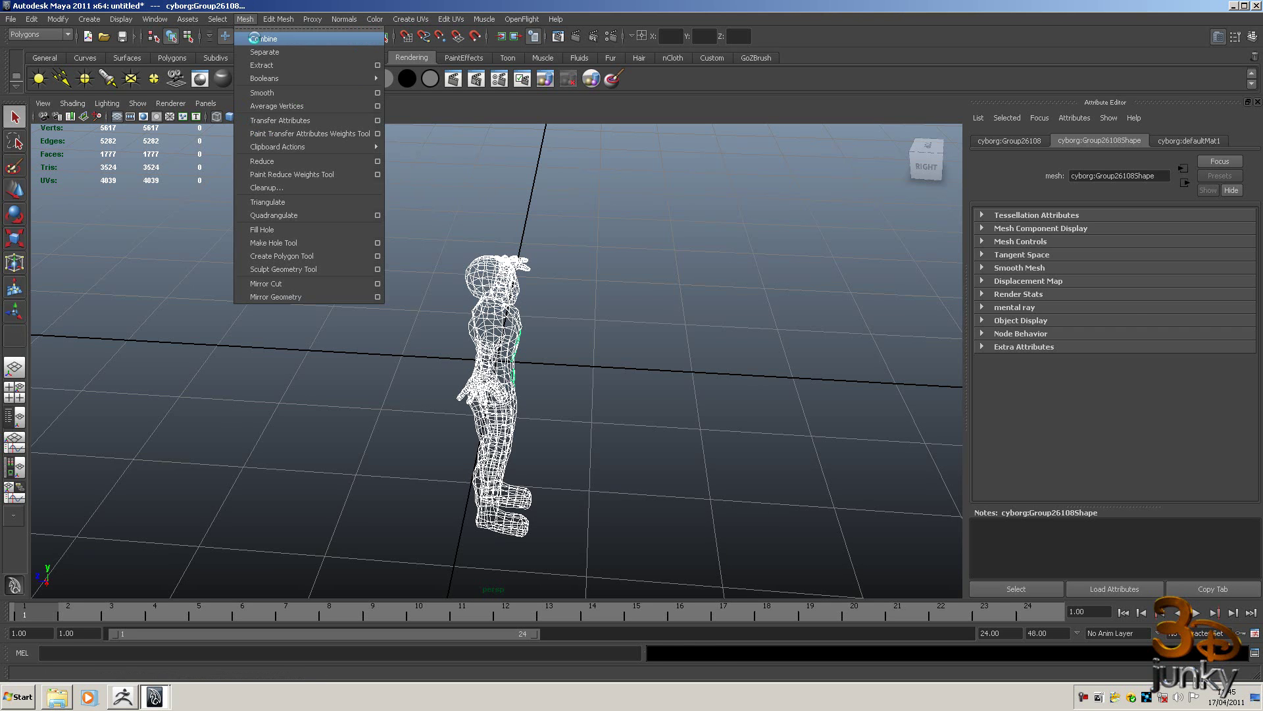
{"action": "left_click", "coordinate": [255, 40]}
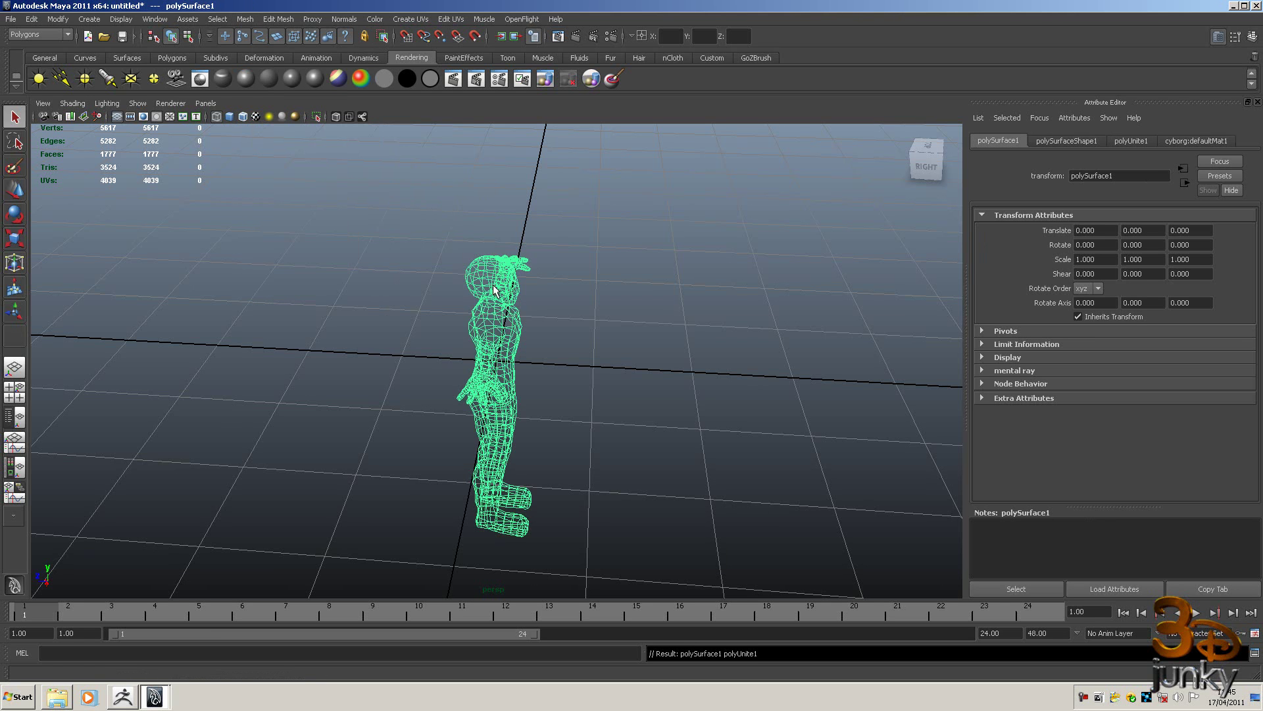
Merge all vertices of the combined cyborg mesh with a threshold of 0.0100
{"action": "right_click_drag", "start_coordinate": [495, 289], "coordinate": [439, 287]}
{"action": "left_click_drag", "start_coordinate": [413, 210], "coordinate": [684, 547]}
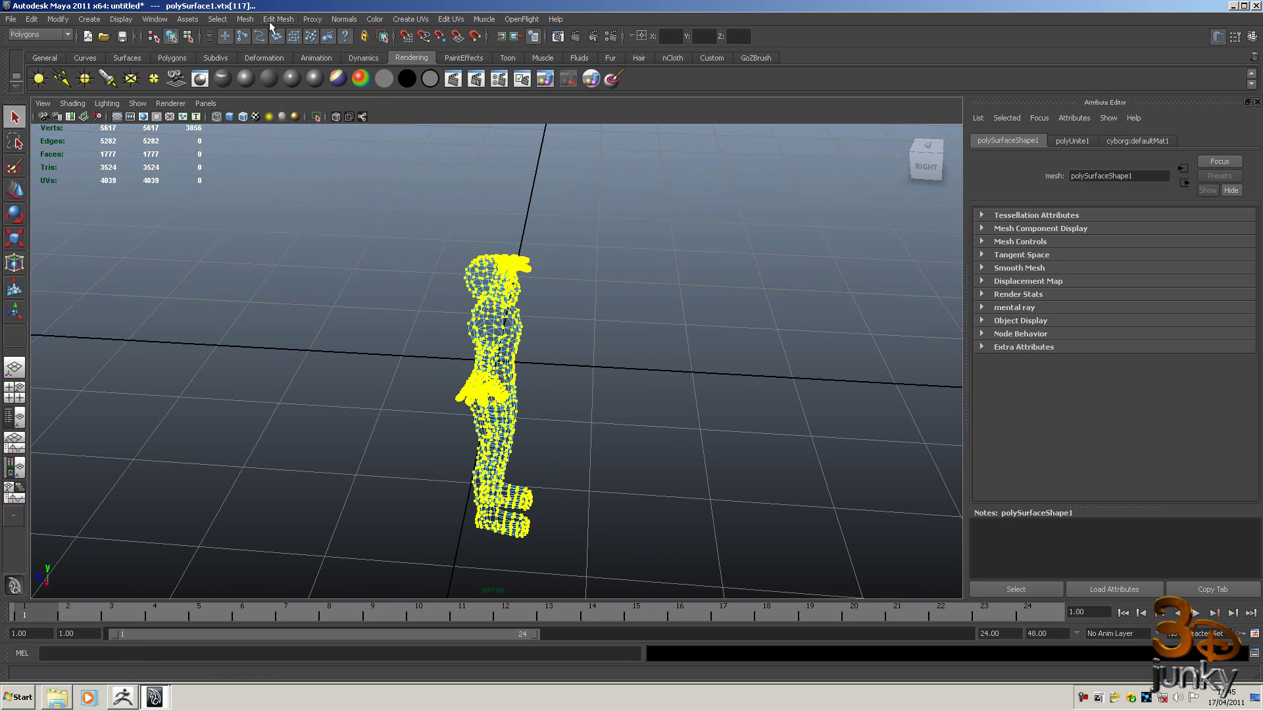
{"action": "left_click", "coordinate": [245, 20]}
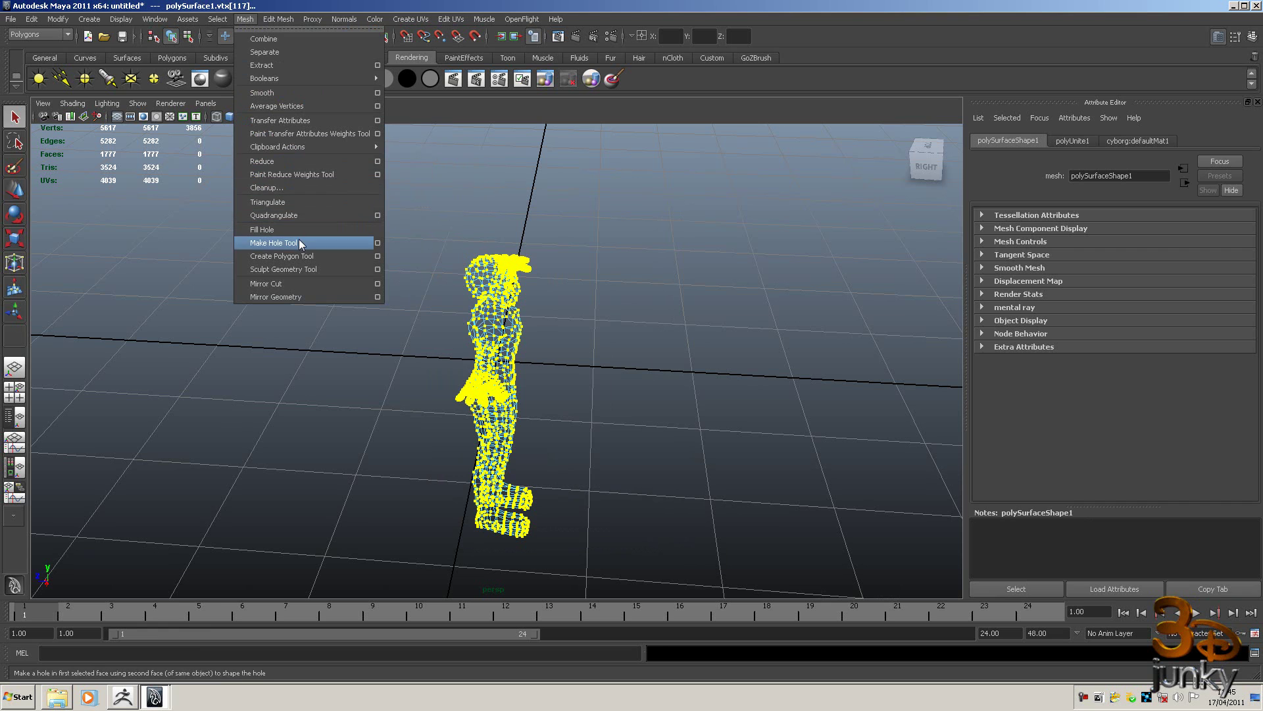
{"action": "mouse_move", "coordinate": [279, 19]}
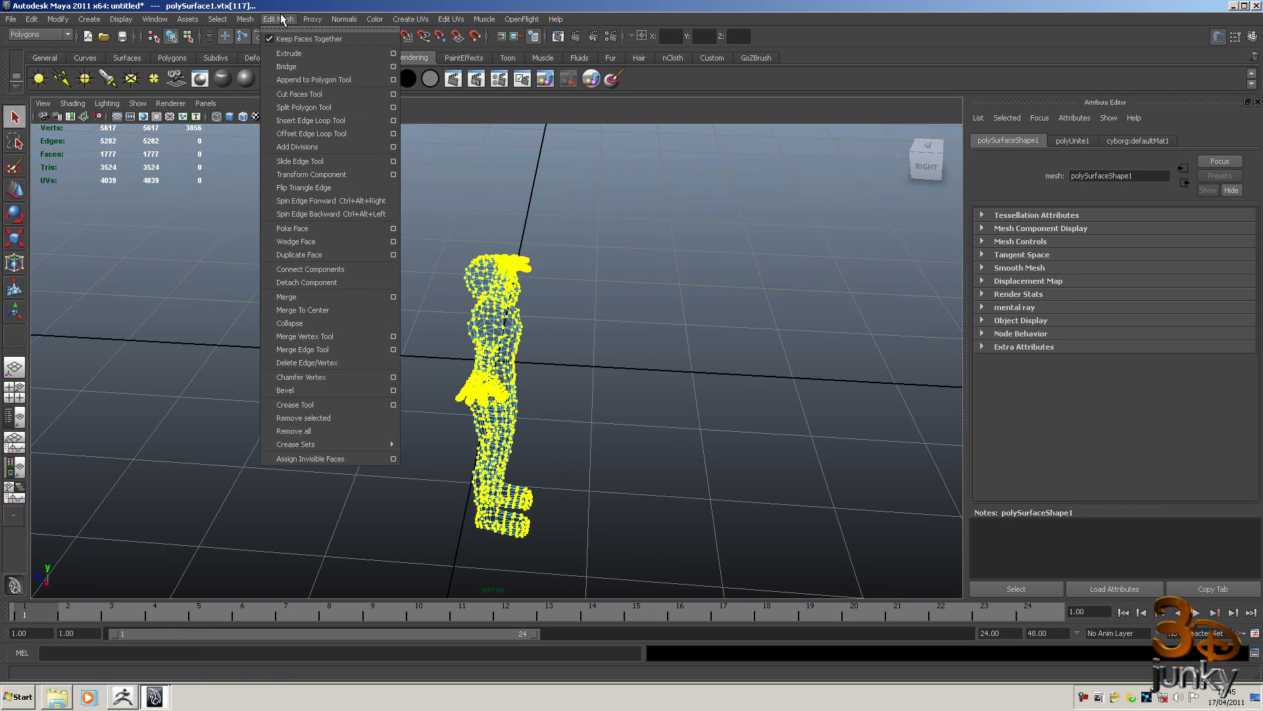
{"action": "left_click", "coordinate": [393, 297]}
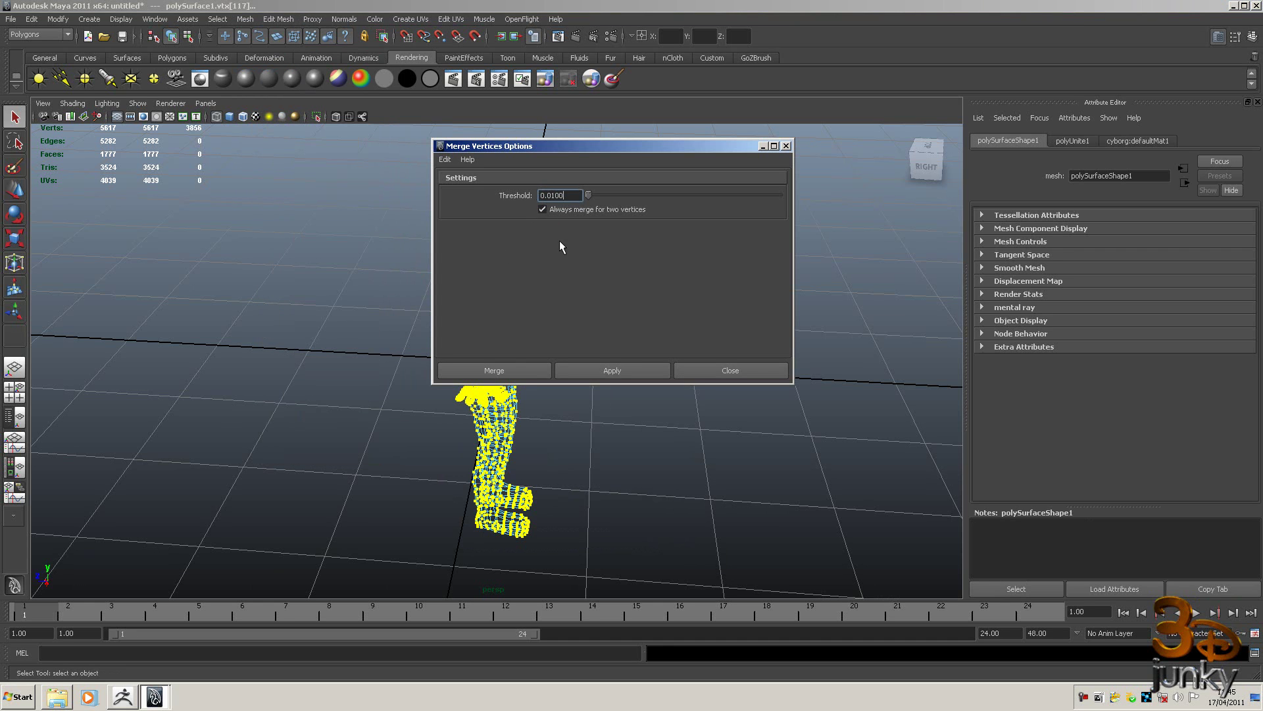
{"action": "left_click", "coordinate": [601, 370]}
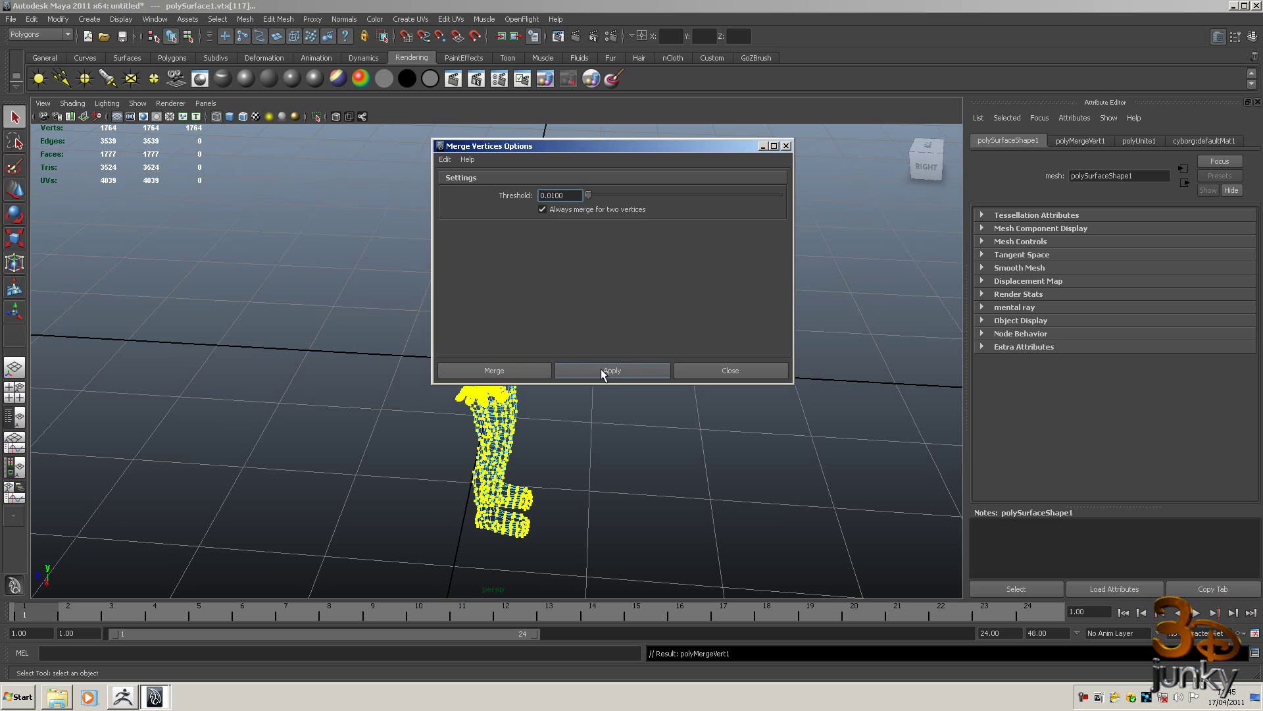
{"action": "left_click", "coordinate": [706, 370]}
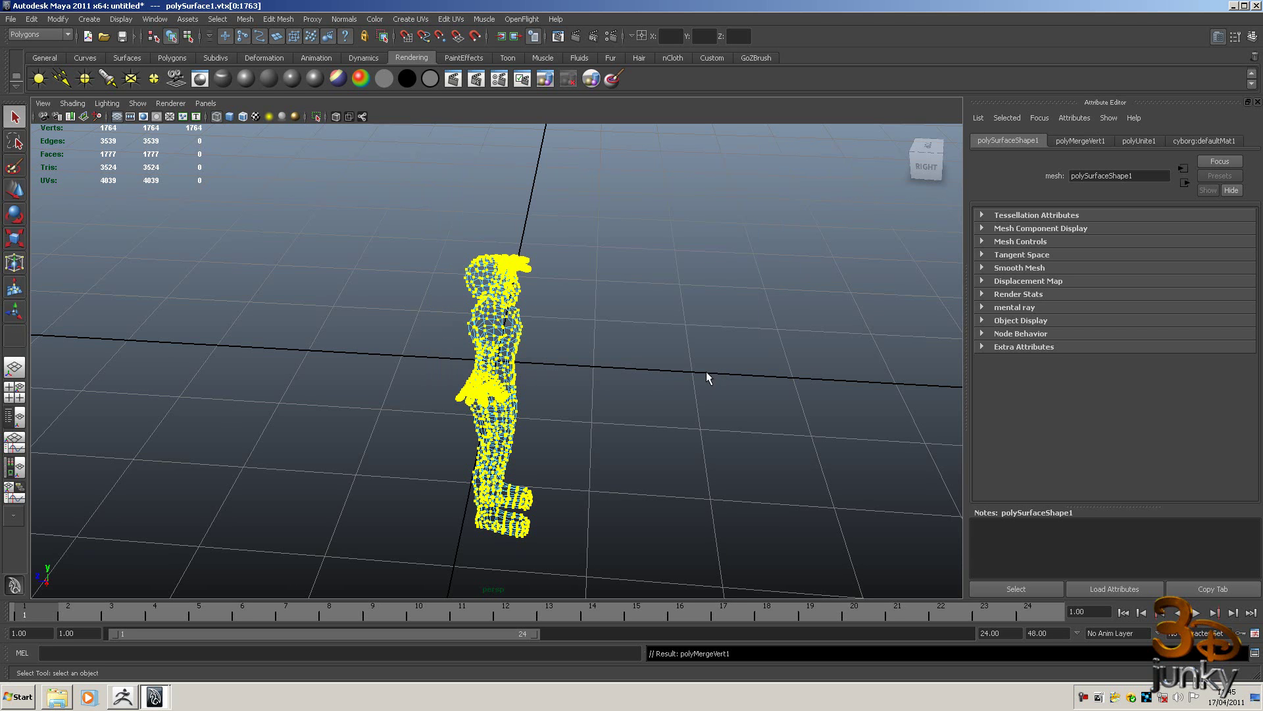
Inspect the merged cyborg mesh up close by selecting a single vertex at its waist
{"action": "left_click", "coordinate": [630, 385]}
{"action": "left_click_drag", "start_coordinate": [629, 401], "coordinate": [570, 396], "text": "alt"}
{"action": "mouse_move", "coordinate": [570, 396]}
{"action": "right_mouse_down", "text": "alt"}
{"action": "mouse_move", "coordinate": [1137, 386]}
{"action": "mouse_move", "coordinate": [583, 392]}
{"action": "right_mouse_up", "text": "alt"}
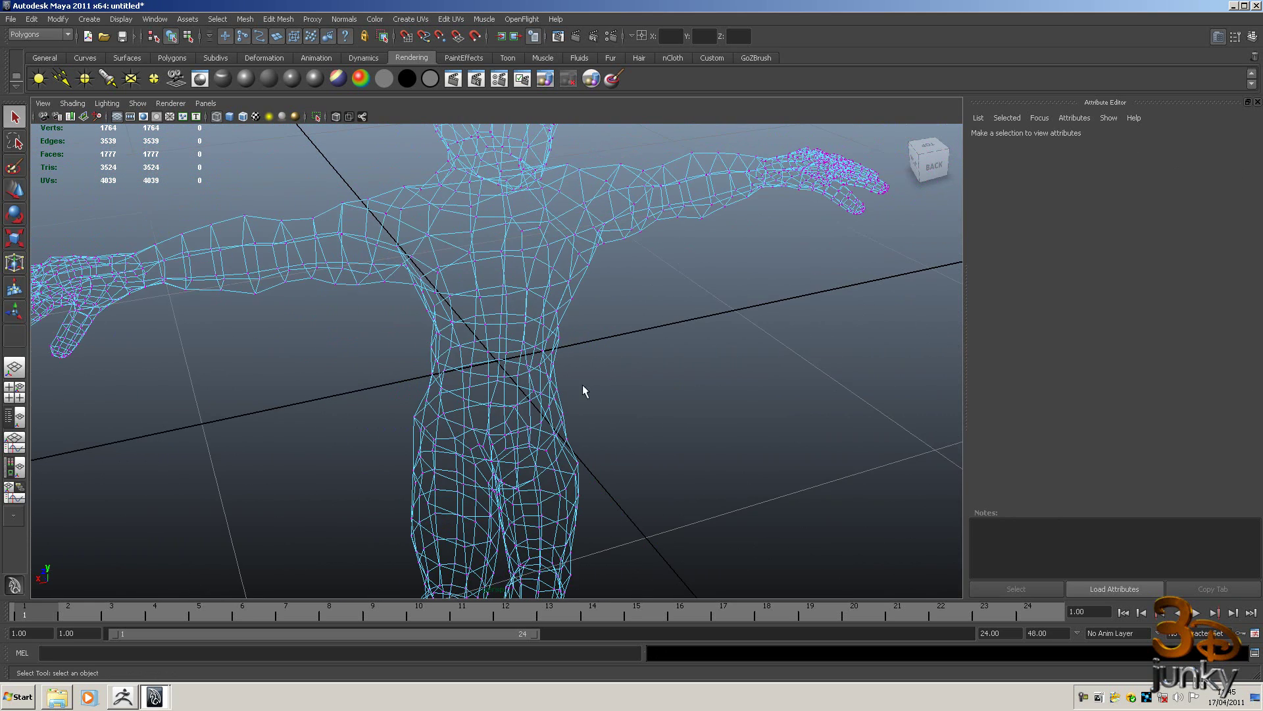
{"action": "left_click", "coordinate": [505, 354]}
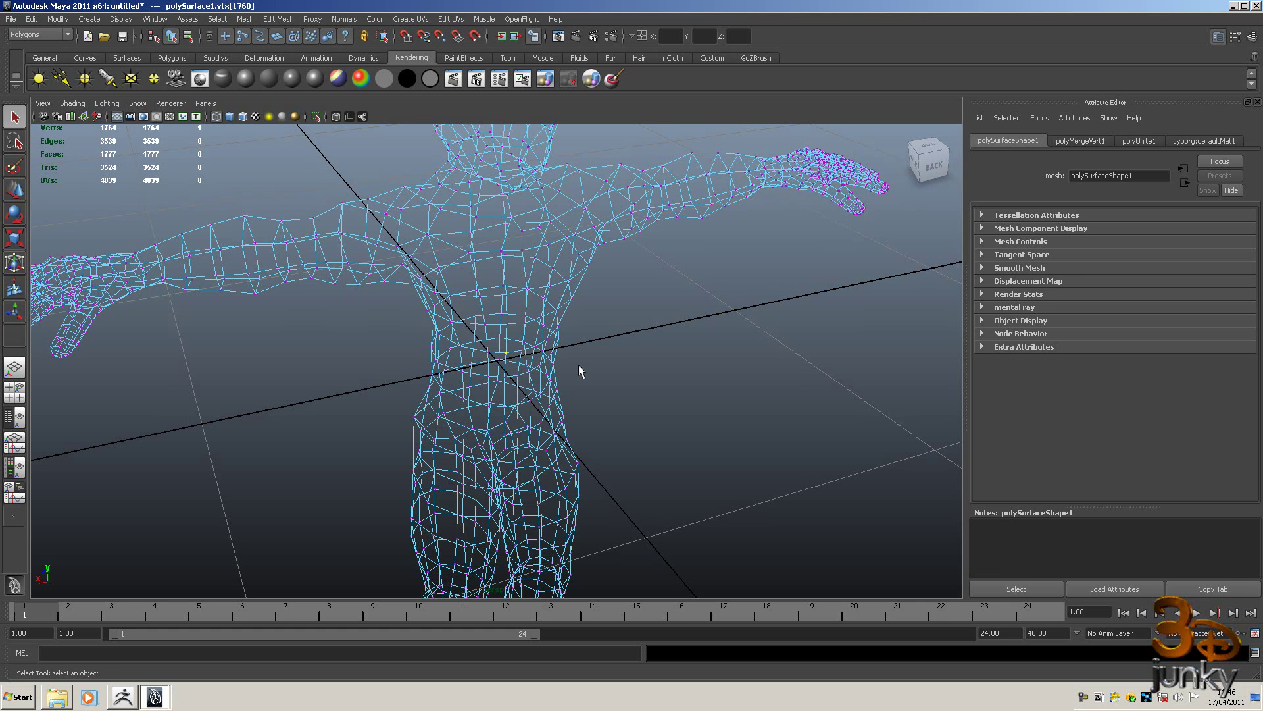
{"action": "right_click_drag", "start_coordinate": [701, 366], "coordinate": [368, 363], "text": "alt"}
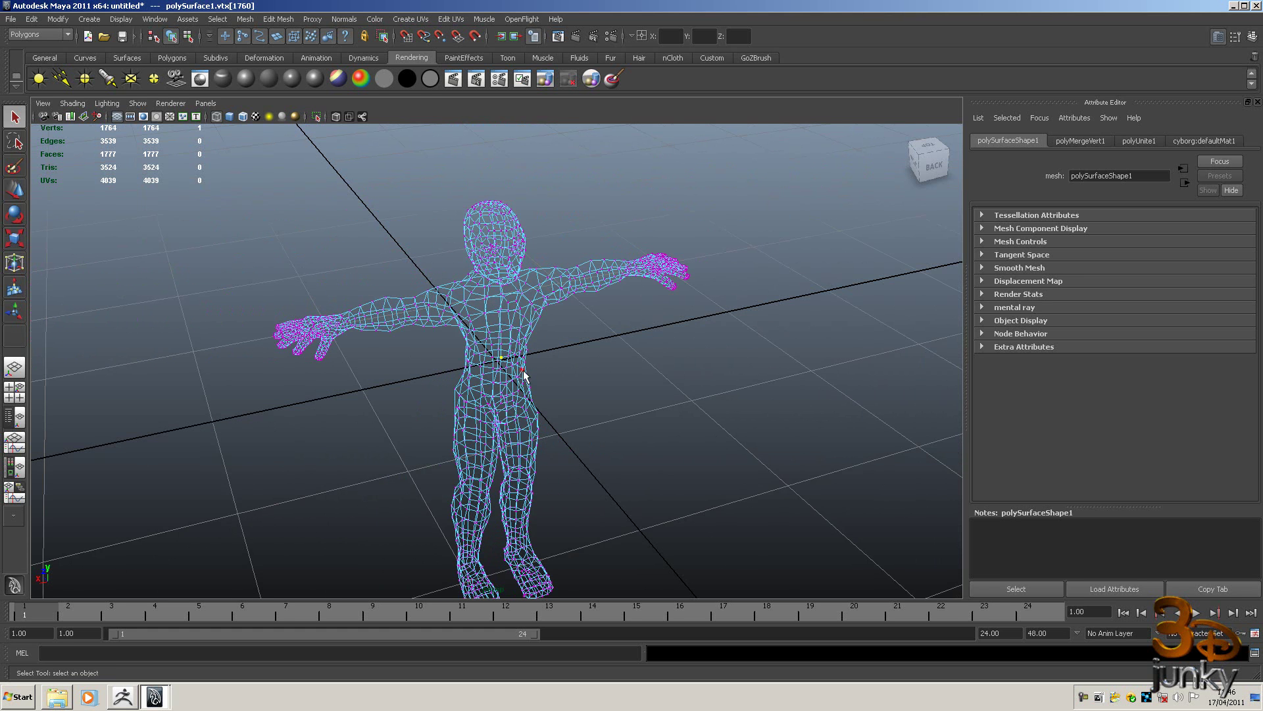
Display the cyborg with Smooth Shade All and clear the vertex selection
{"action": "left_click", "coordinate": [73, 103]}
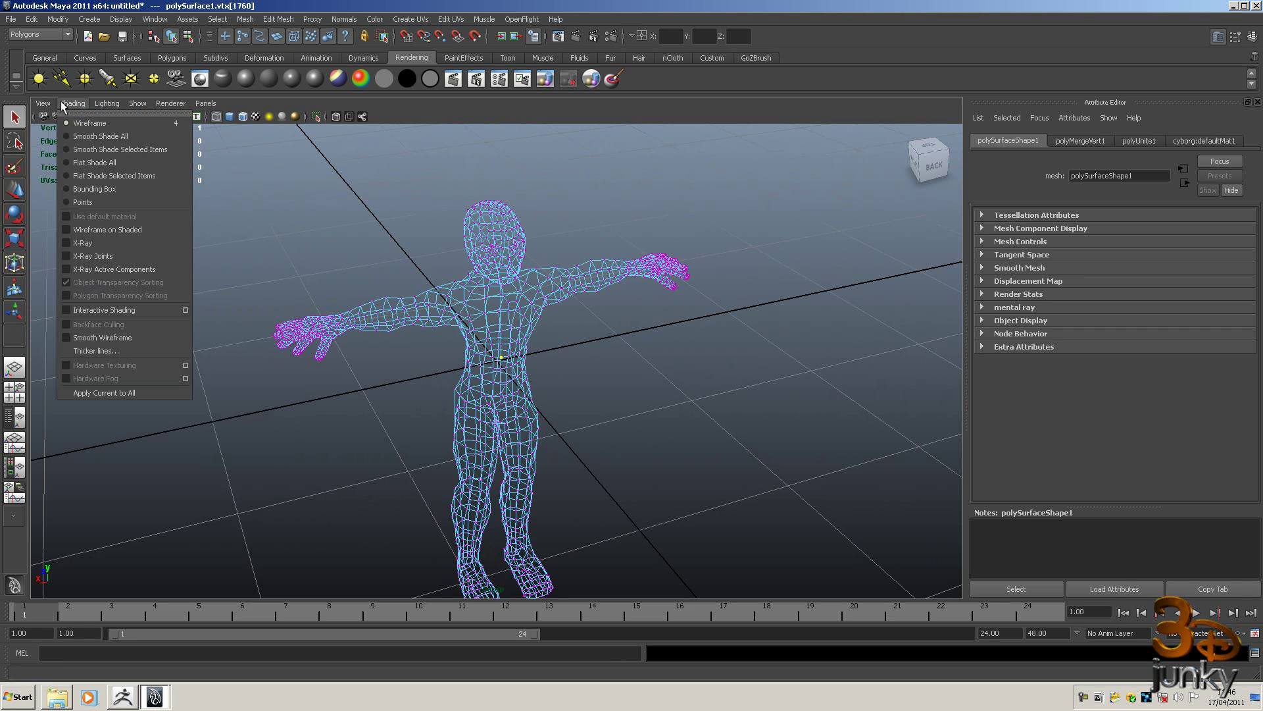
{"action": "left_click", "coordinate": [83, 137]}
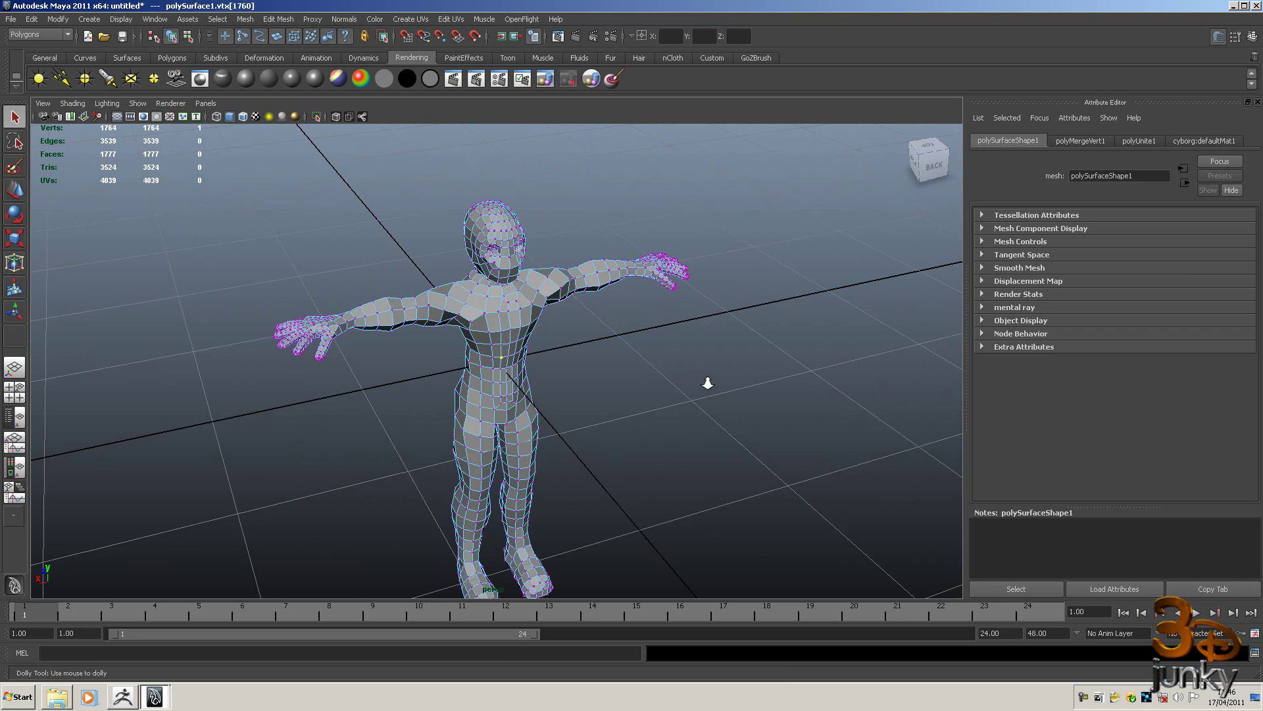
{"action": "left_click_drag", "start_coordinate": [710, 388], "coordinate": [628, 381], "text": "alt"}
{"action": "left_click", "coordinate": [665, 385]}
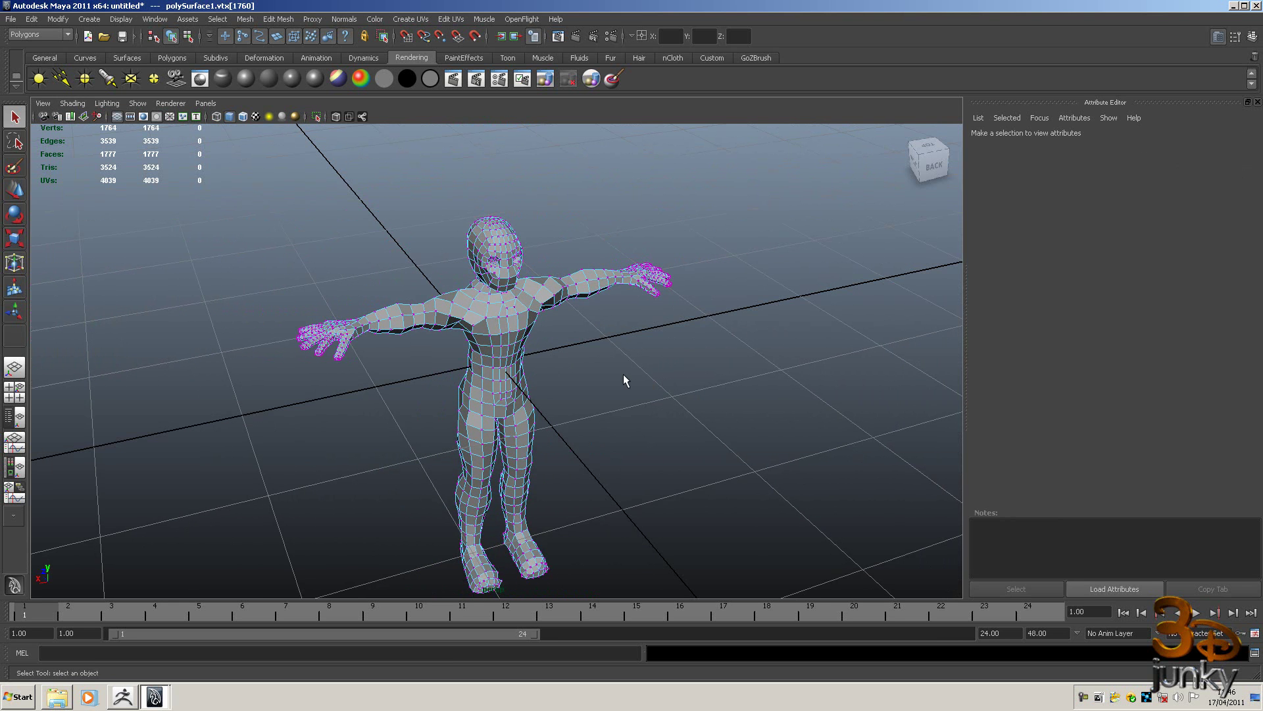
Switch the cyborg mesh back to object mode, soften all its edges, and reselect the mesh
{"action": "right_click_drag", "start_coordinate": [517, 341], "coordinate": [566, 325]}
{"action": "left_click", "coordinate": [509, 325]}
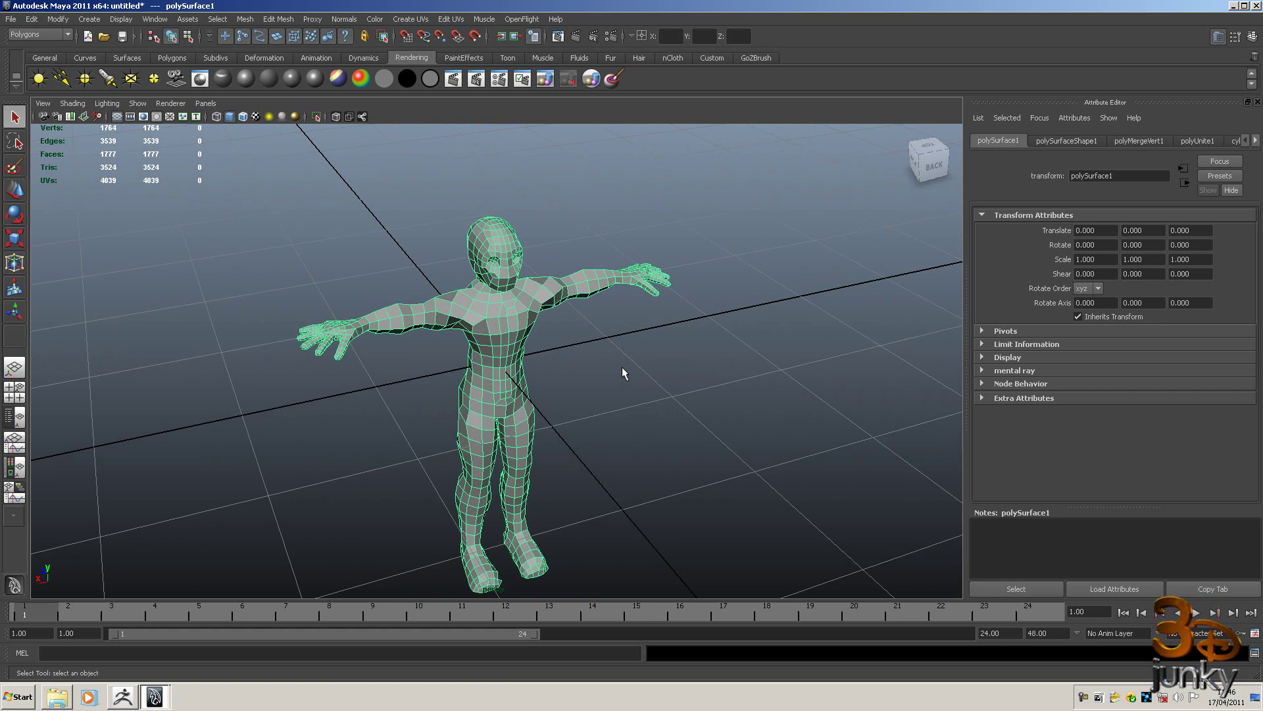
{"action": "mouse_move", "coordinate": [610, 400]}
{"action": "left_mouse_down", "text": "alt"}
{"action": "mouse_move", "coordinate": [587, 379]}
{"action": "mouse_move", "coordinate": [600, 403]}
{"action": "left_mouse_up", "text": "alt"}
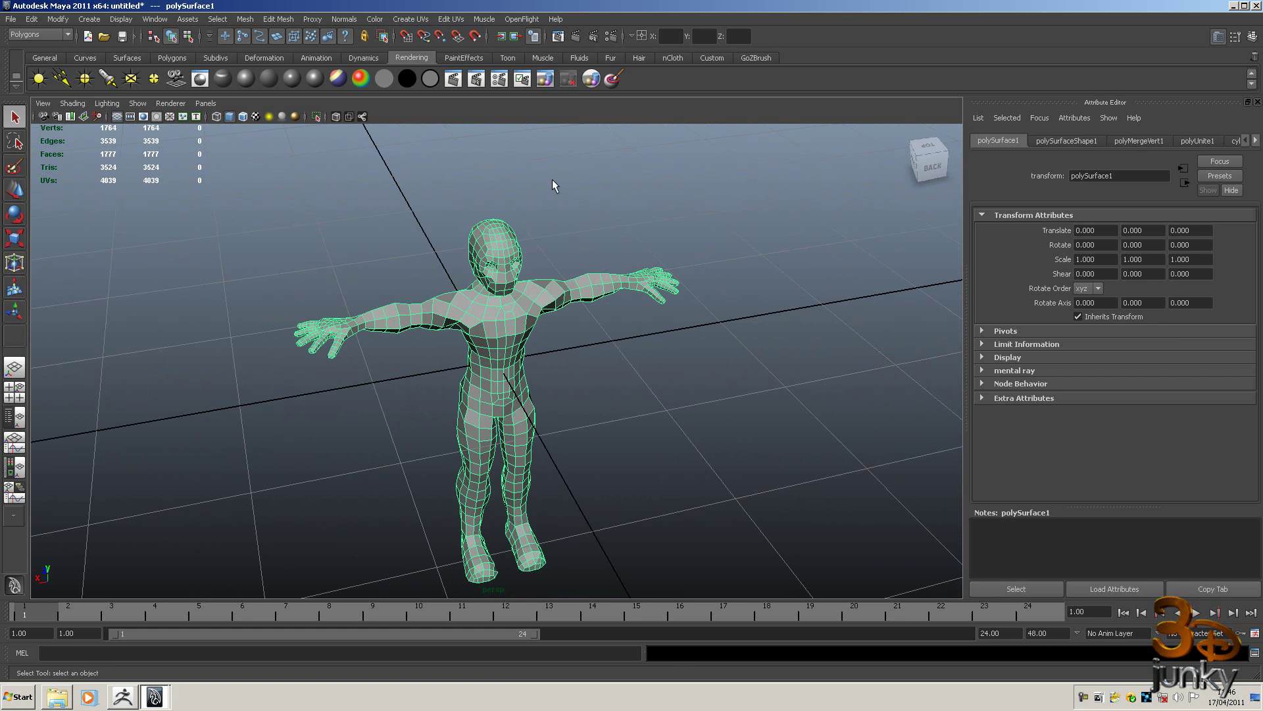
{"action": "left_click", "coordinate": [245, 20]}
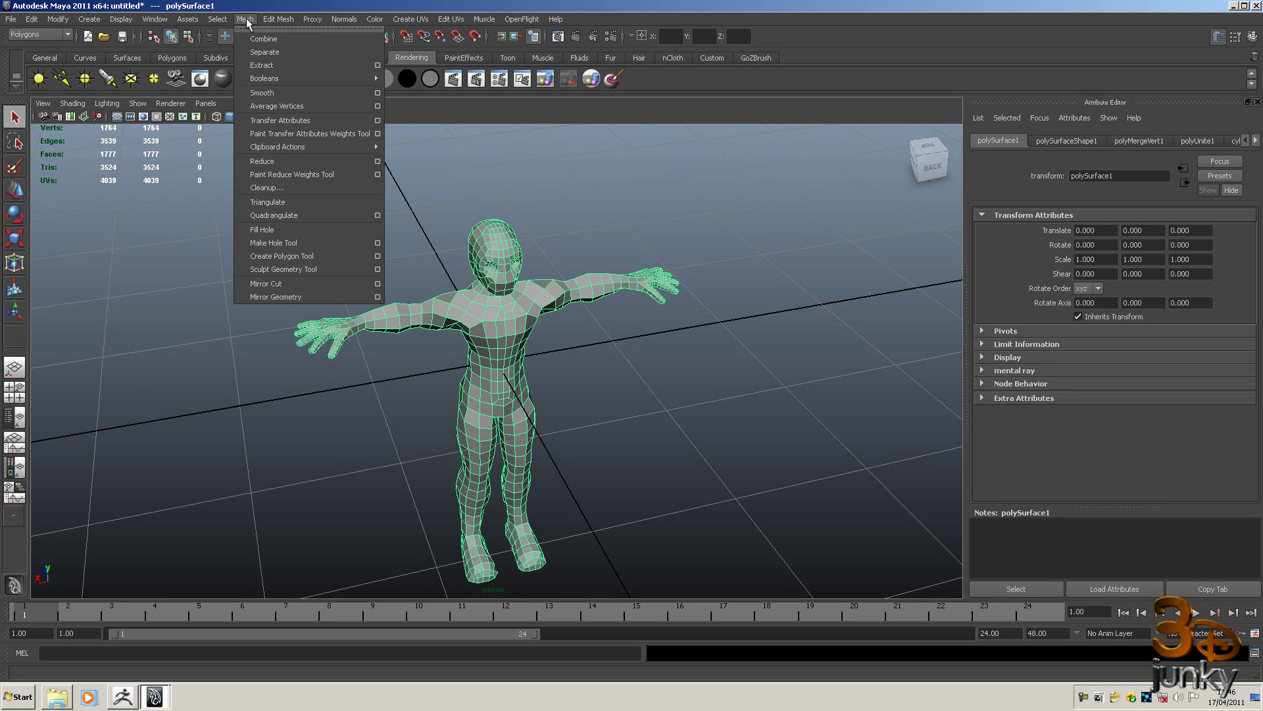
{"action": "mouse_move", "coordinate": [275, 22]}
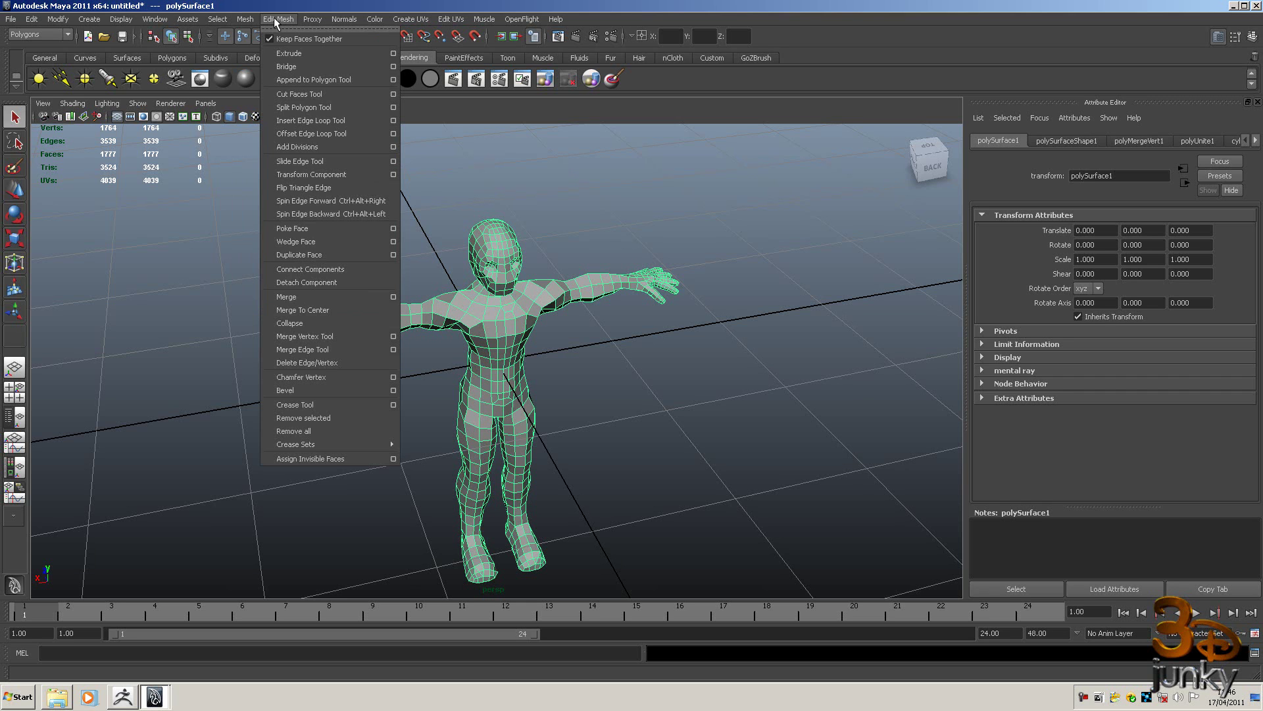
{"action": "mouse_move", "coordinate": [340, 20]}
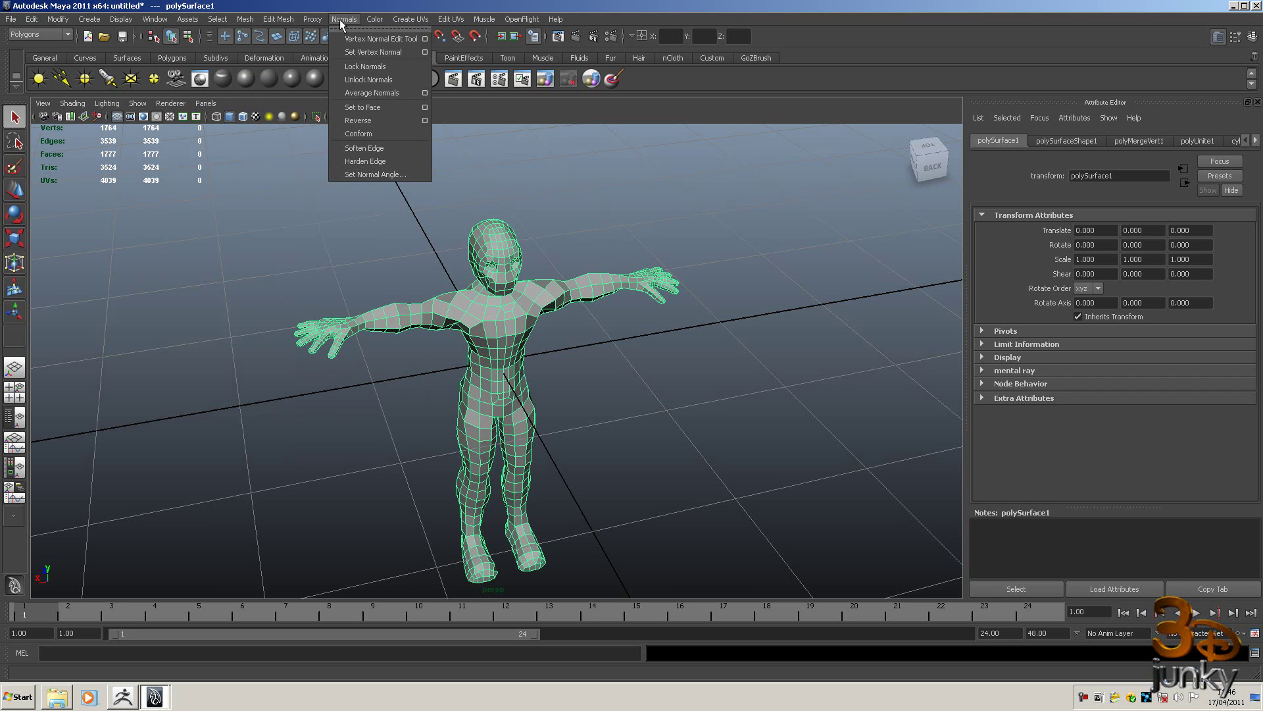
{"action": "left_click", "coordinate": [363, 148]}
{"action": "left_click", "coordinate": [630, 378]}
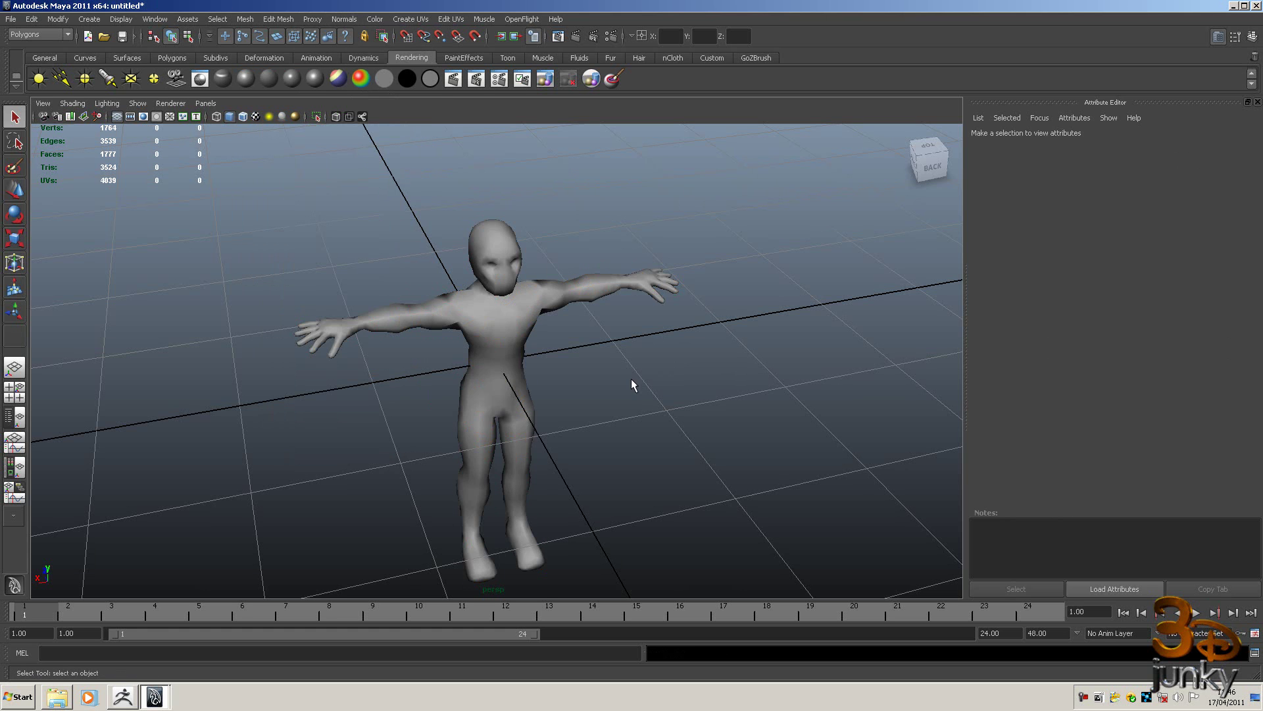
{"action": "mouse_move", "coordinate": [630, 378]}
{"action": "left_mouse_down", "text": "alt"}
{"action": "mouse_move", "coordinate": [618, 341]}
{"action": "mouse_move", "coordinate": [632, 369]}
{"action": "mouse_move", "coordinate": [601, 364]}
{"action": "mouse_move", "coordinate": [621, 349]}
{"action": "mouse_move", "coordinate": [598, 353]}
{"action": "mouse_move", "coordinate": [607, 372]}
{"action": "left_mouse_up", "text": "alt"}
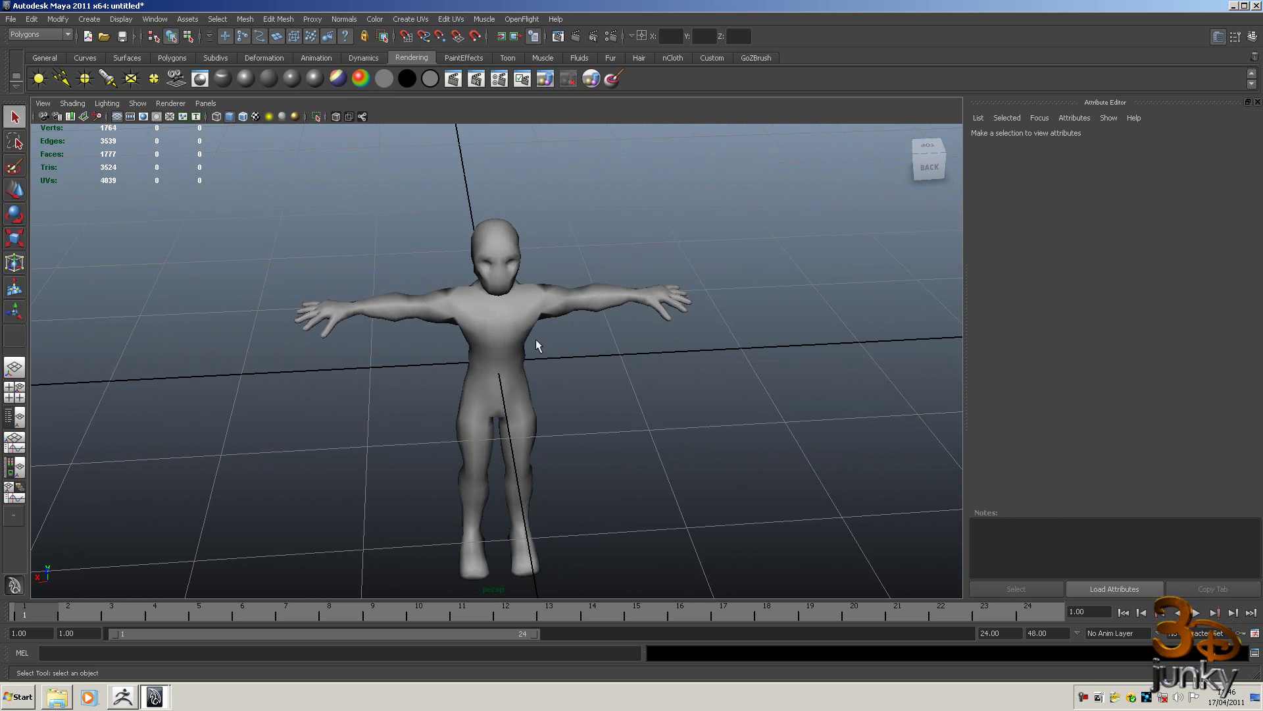
{"action": "left_click", "coordinate": [514, 318]}
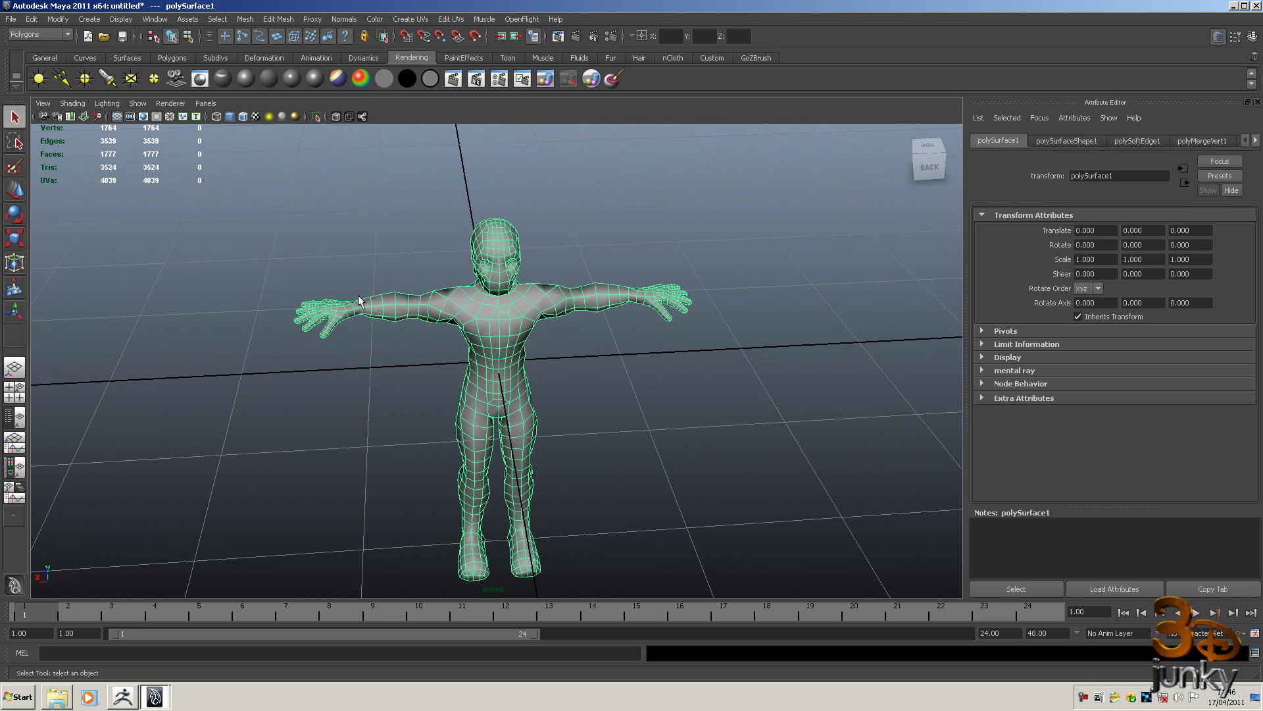
Import the eyes model file into the cyborg scene
{"action": "left_click", "coordinate": [11, 20]}
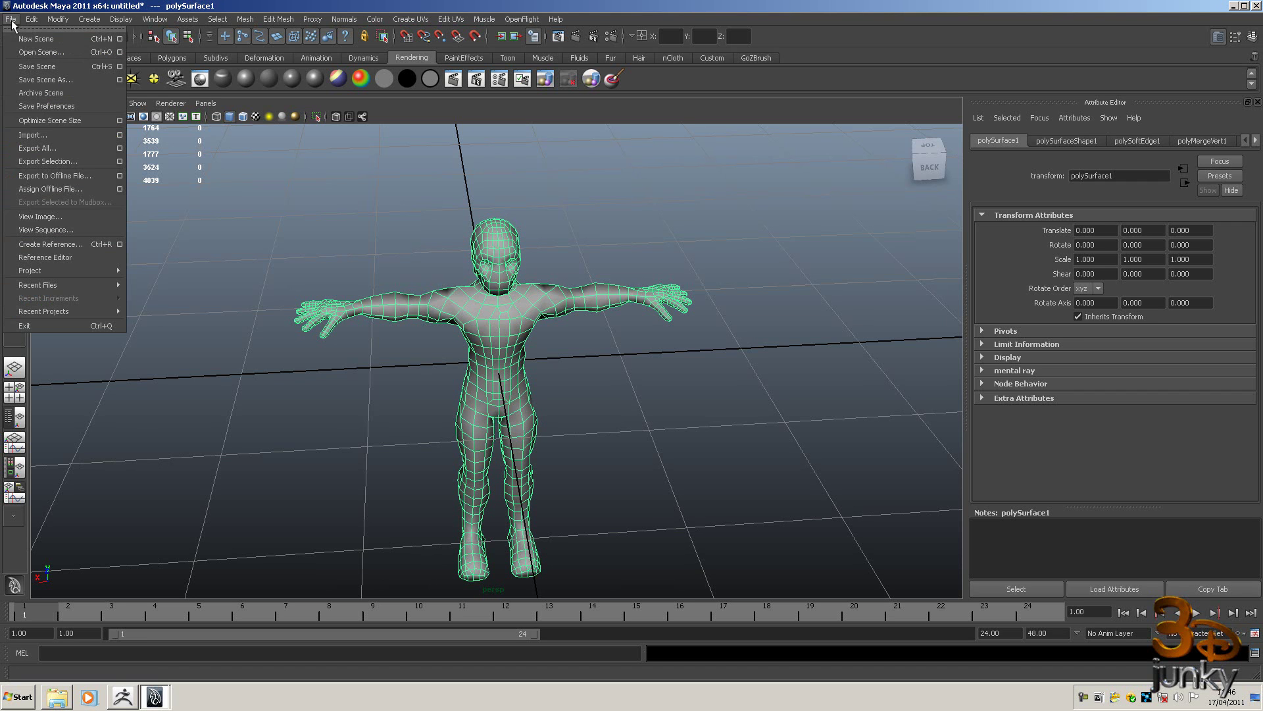
{"action": "left_click", "coordinate": [33, 135]}
{"action": "double_click", "coordinate": [256, 237]}
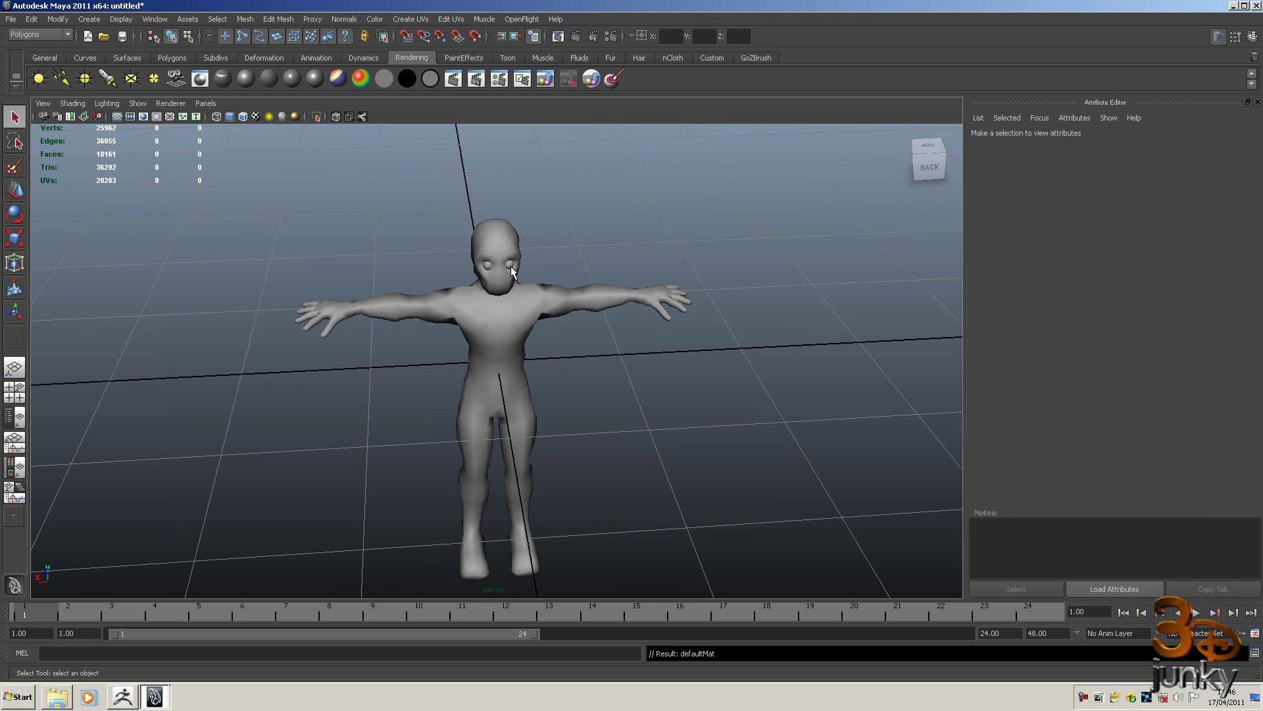
Combine the two imported eyeballs into a single mesh and clear the selection
{"action": "left_click", "coordinate": [510, 266]}
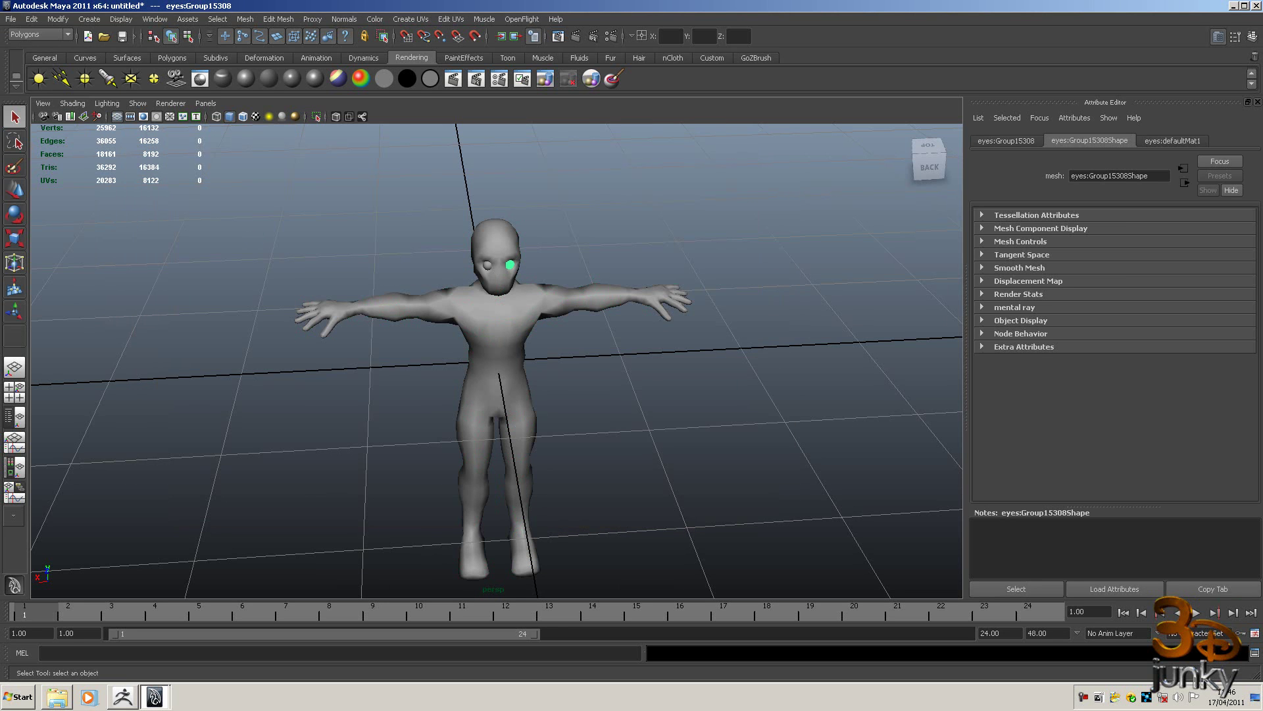
{"action": "left_click", "coordinate": [488, 269]}
{"action": "left_click", "coordinate": [512, 268], "text": "shift"}
{"action": "left_click", "coordinate": [247, 19]}
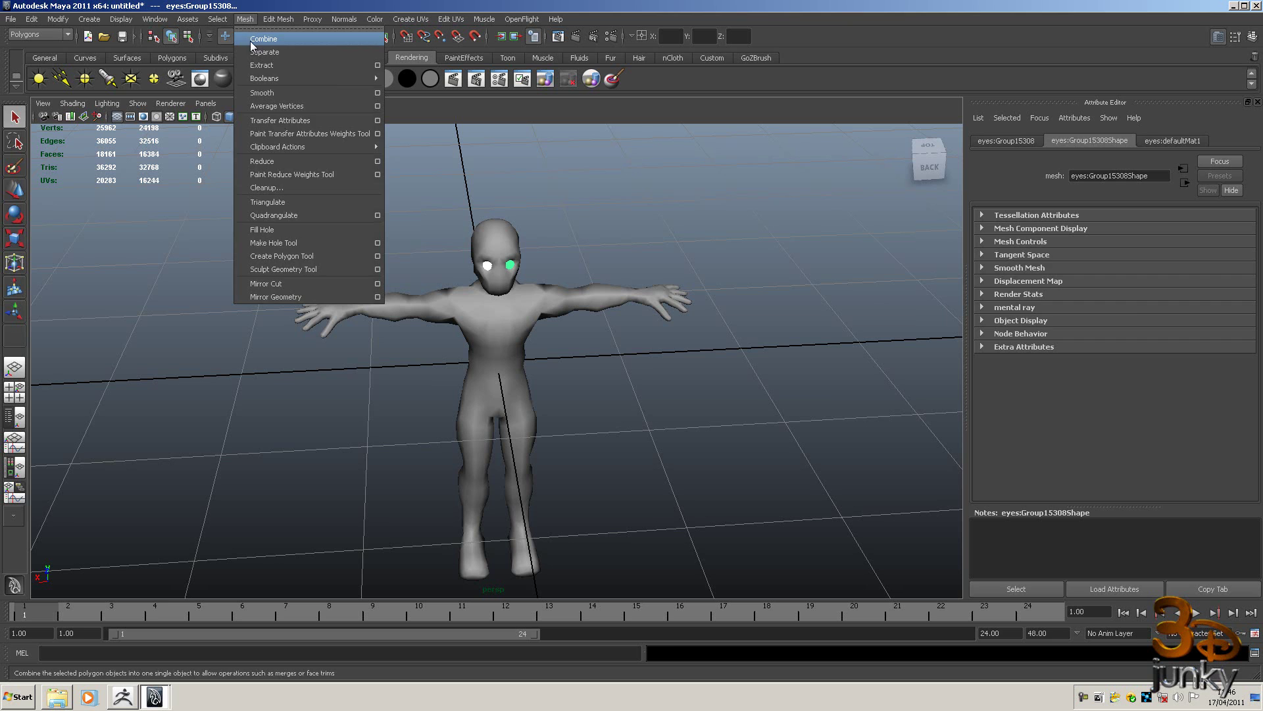
{"action": "left_click", "coordinate": [250, 41]}
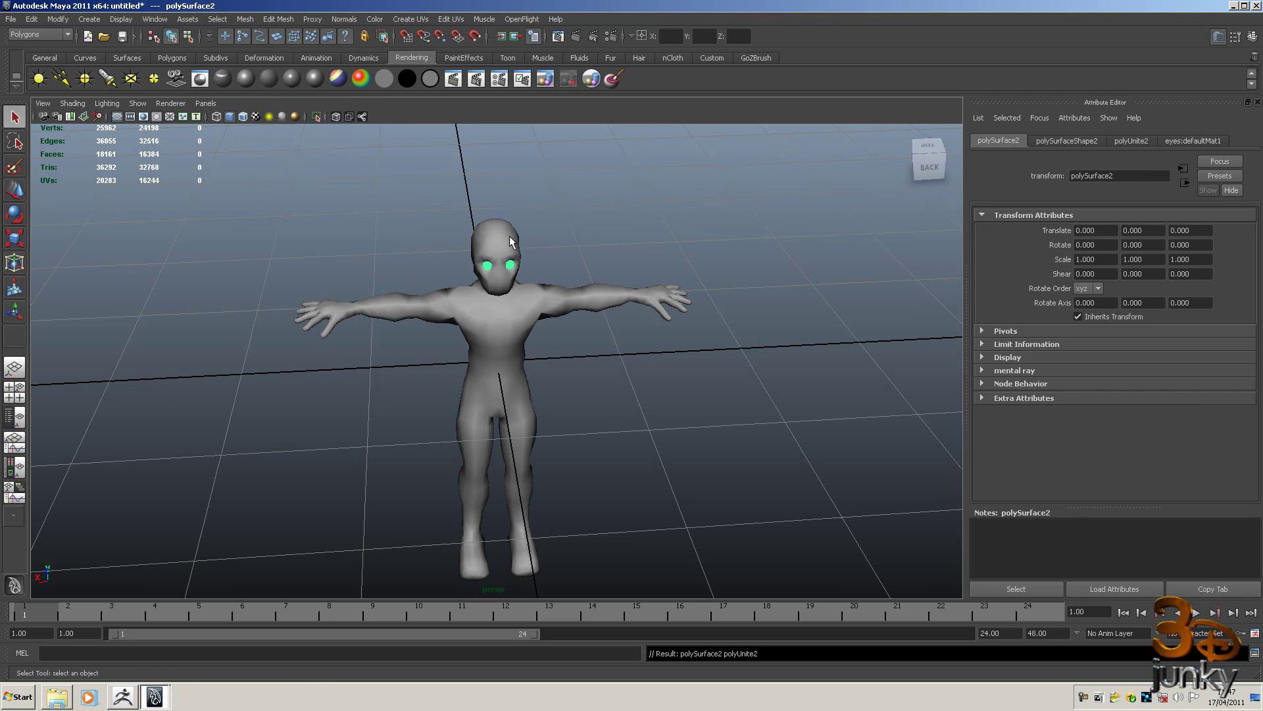
{"action": "left_click", "coordinate": [569, 228]}
{"action": "key", "text": "z"}
{"action": "left_click", "coordinate": [154, 18]}
{"action": "left_click", "coordinate": [682, 232]}
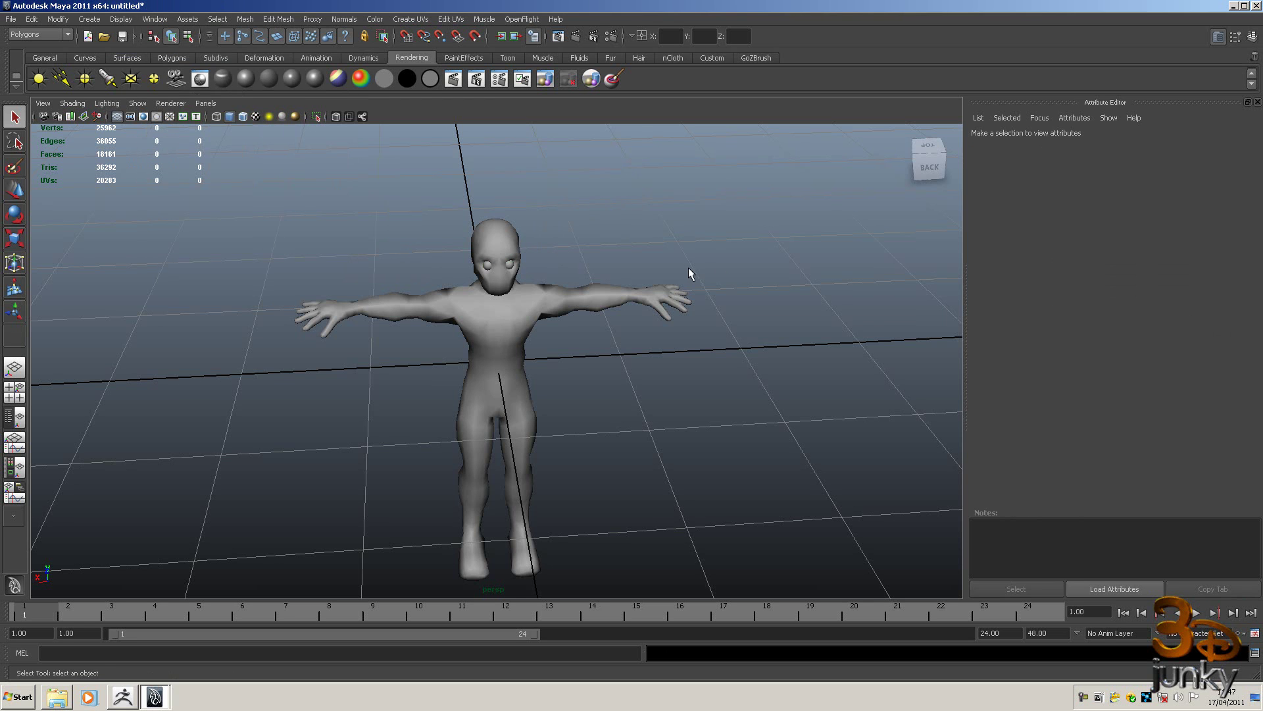
Set the scene's renderer to mental ray and review its quality settings
{"action": "left_click_drag", "start_coordinate": [725, 270], "coordinate": [710, 361], "text": "alt"}
{"action": "left_click", "coordinate": [613, 36]}
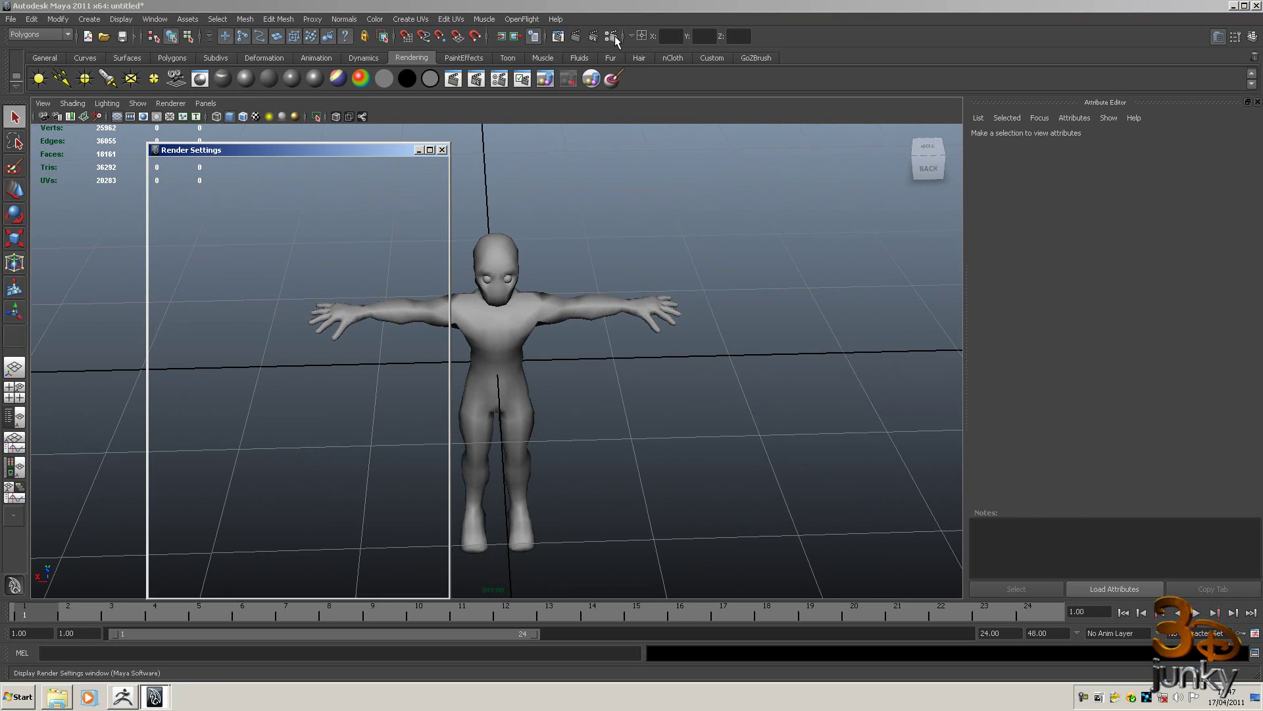
{"action": "left_click", "coordinate": [256, 197]}
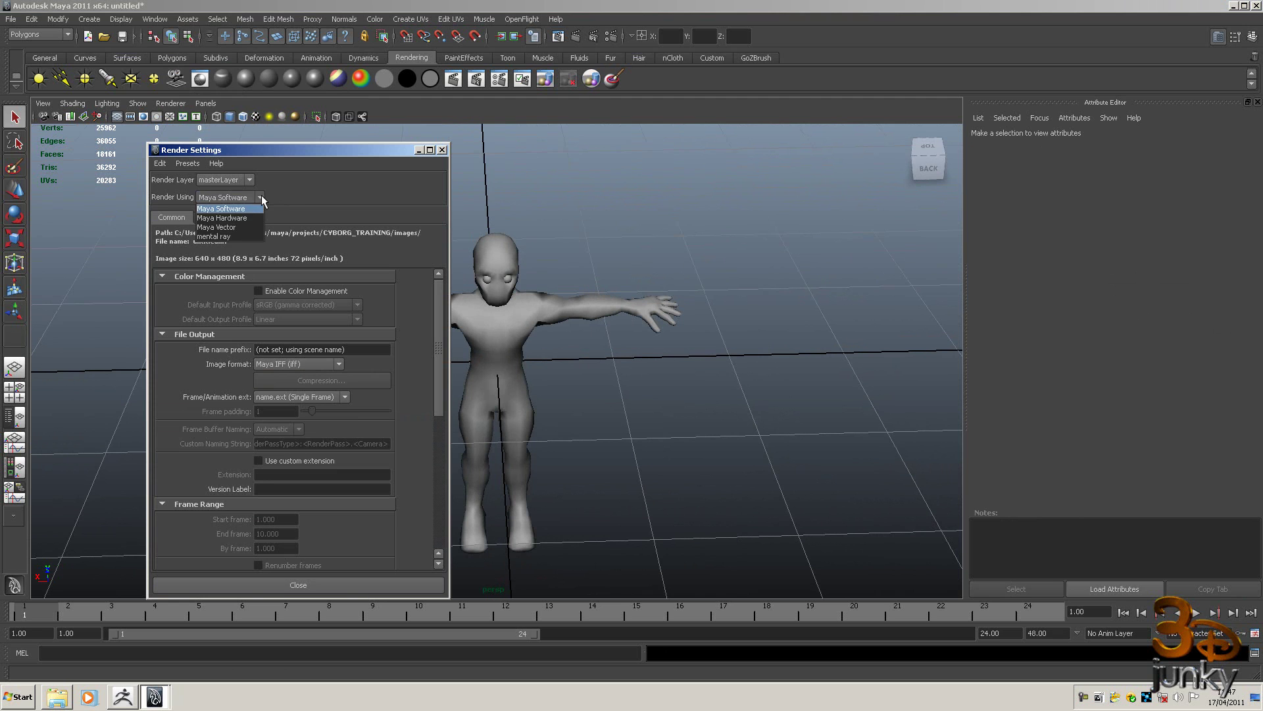
{"action": "left_click", "coordinate": [227, 238]}
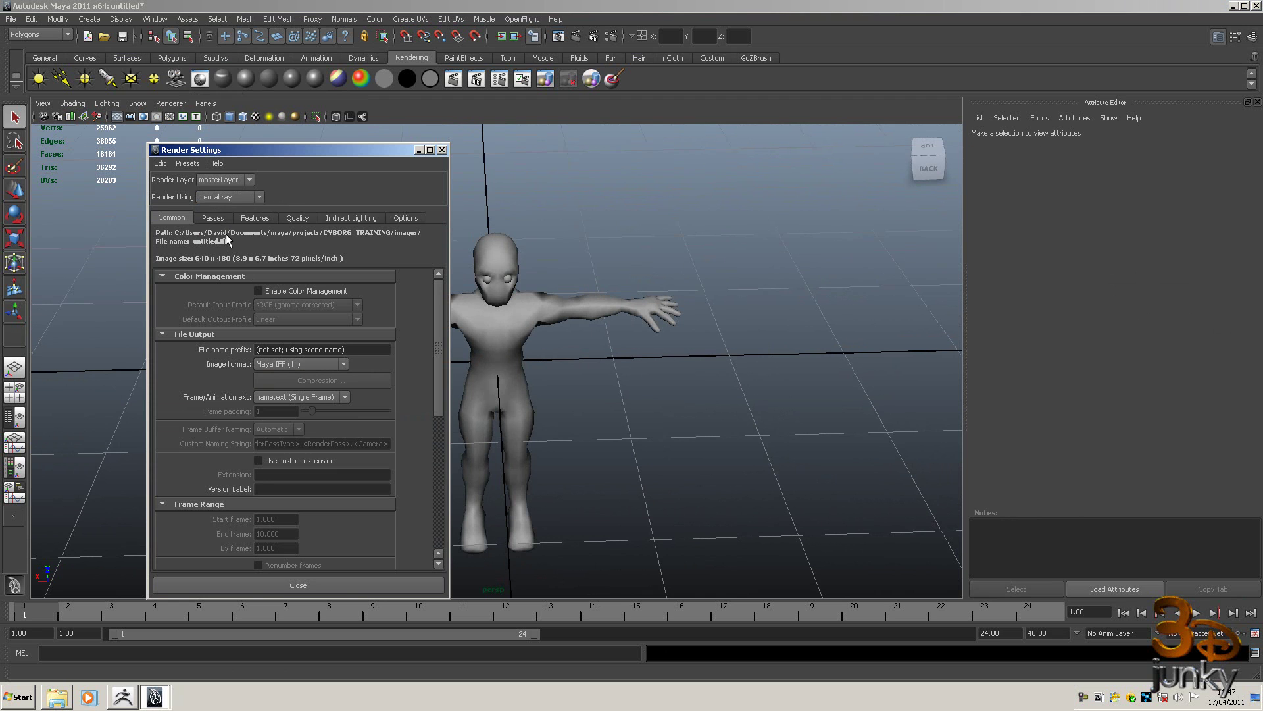
{"action": "left_click", "coordinate": [294, 221]}
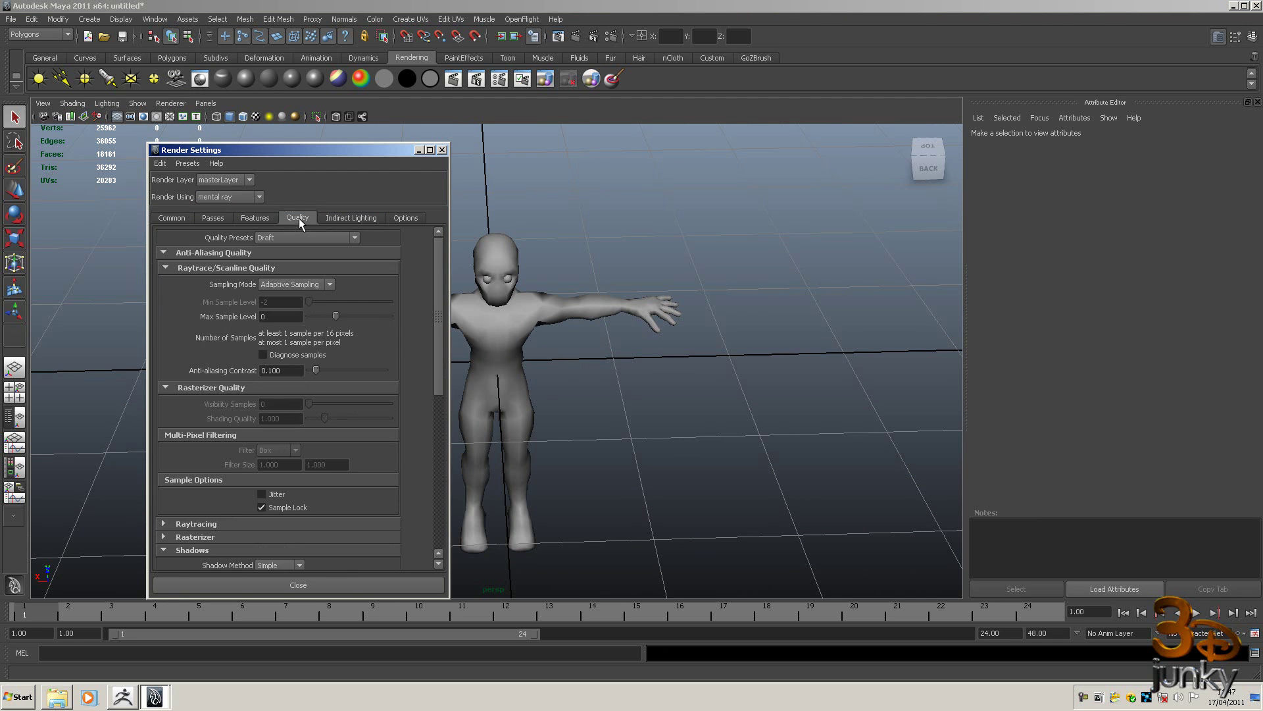
{"action": "left_click", "coordinate": [442, 150]}
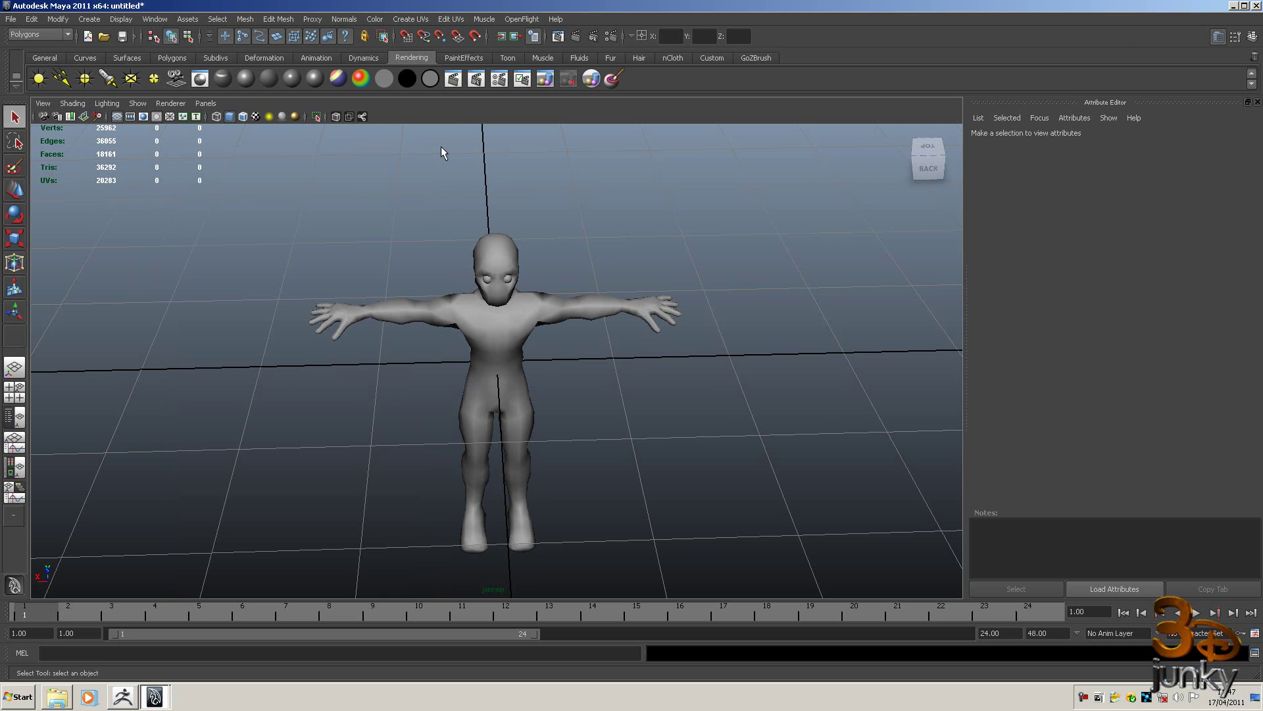
Display the resolution gate in the perspective view
{"action": "left_click", "coordinate": [43, 105]}
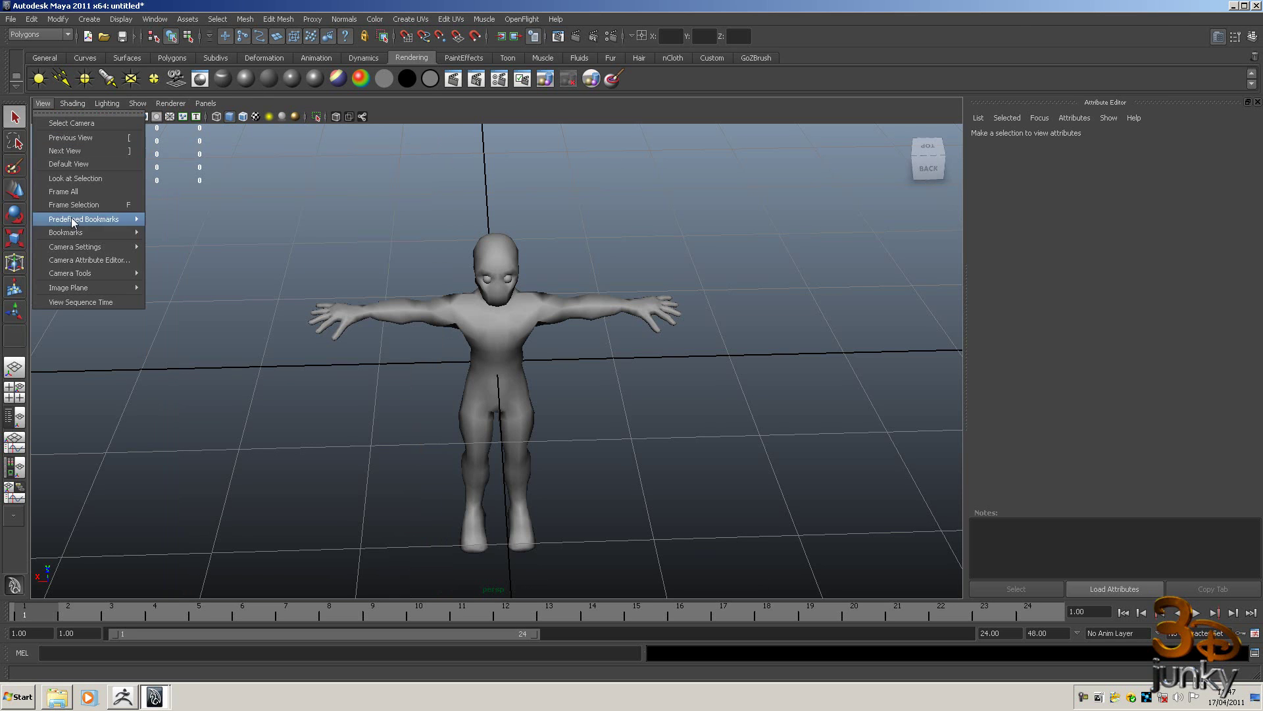
{"action": "mouse_move", "coordinate": [73, 245]}
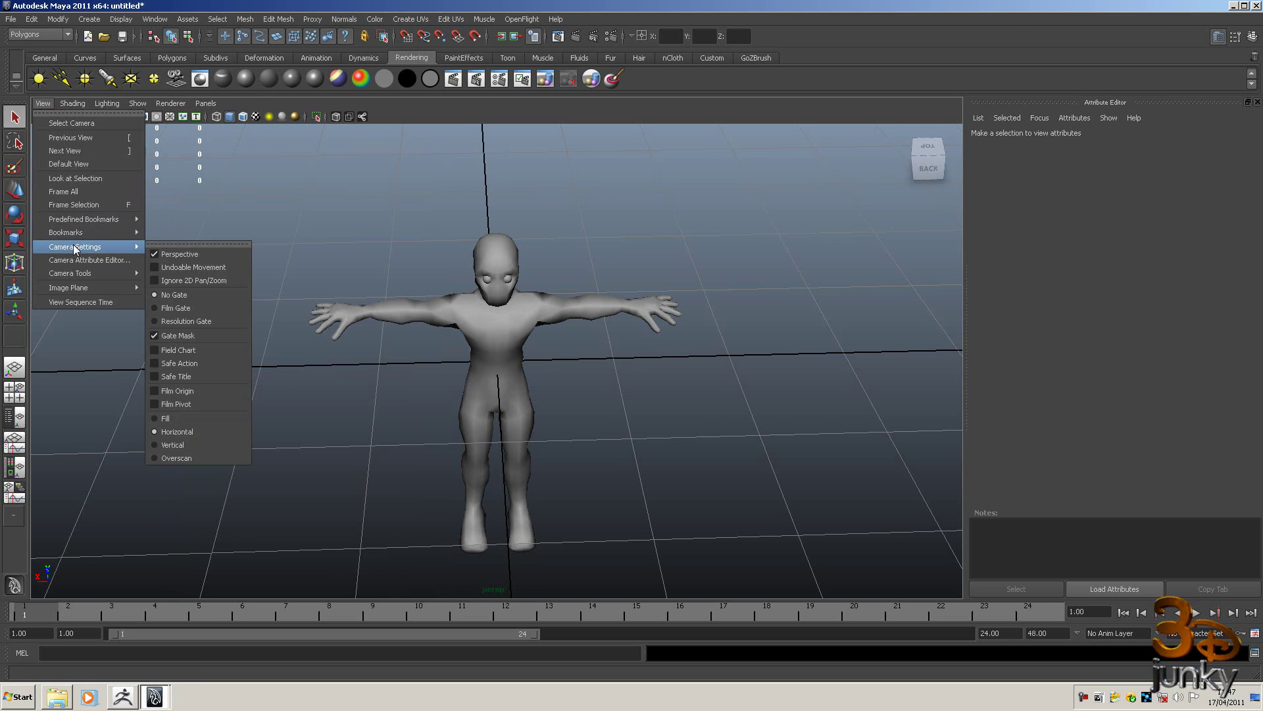
{"action": "left_click", "coordinate": [189, 322]}
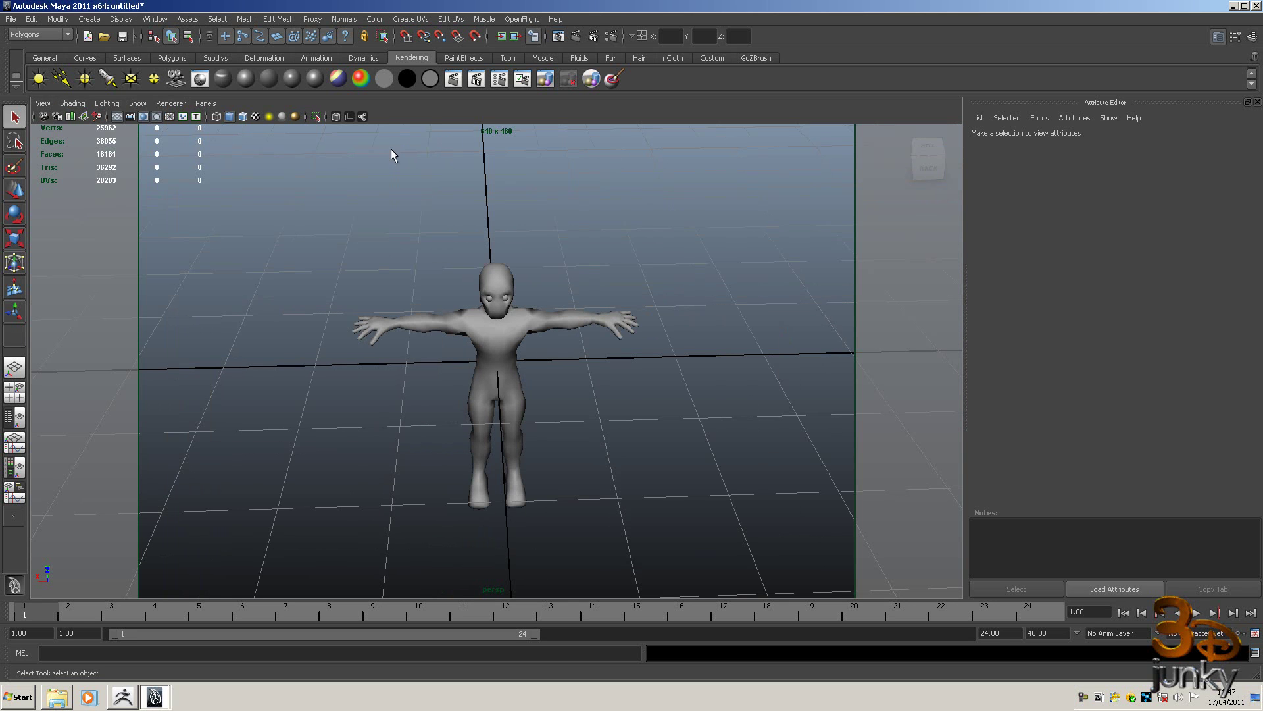
Set Fit Resolution Gate to Overscan in the persp camera's Film Back attributes
{"action": "left_click", "coordinate": [154, 18]}
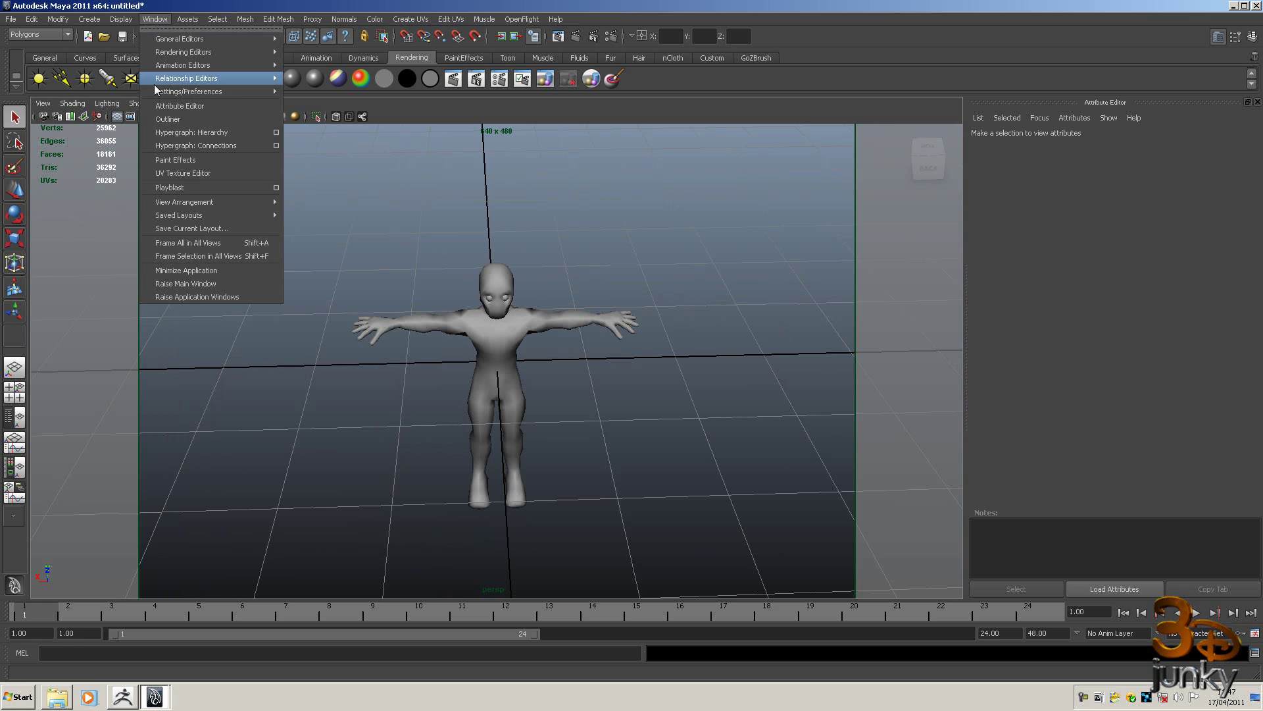
{"action": "left_click", "coordinate": [358, 161]}
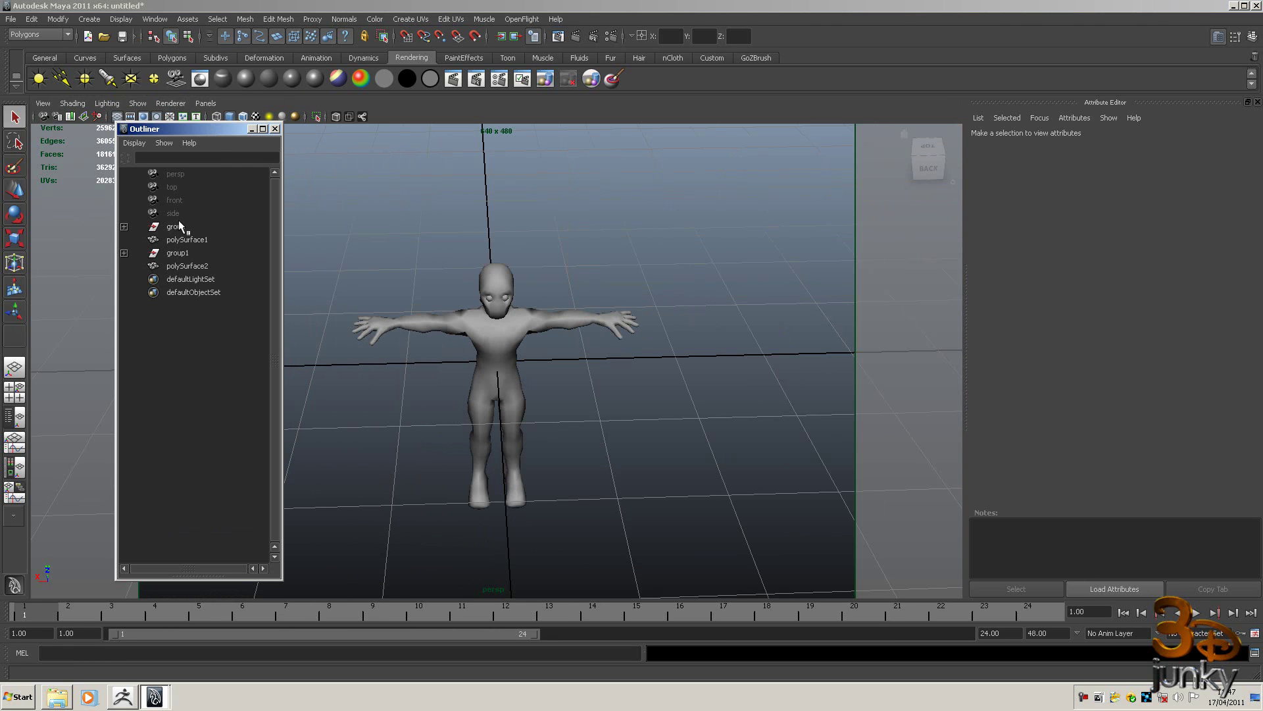
{"action": "left_click", "coordinate": [182, 173]}
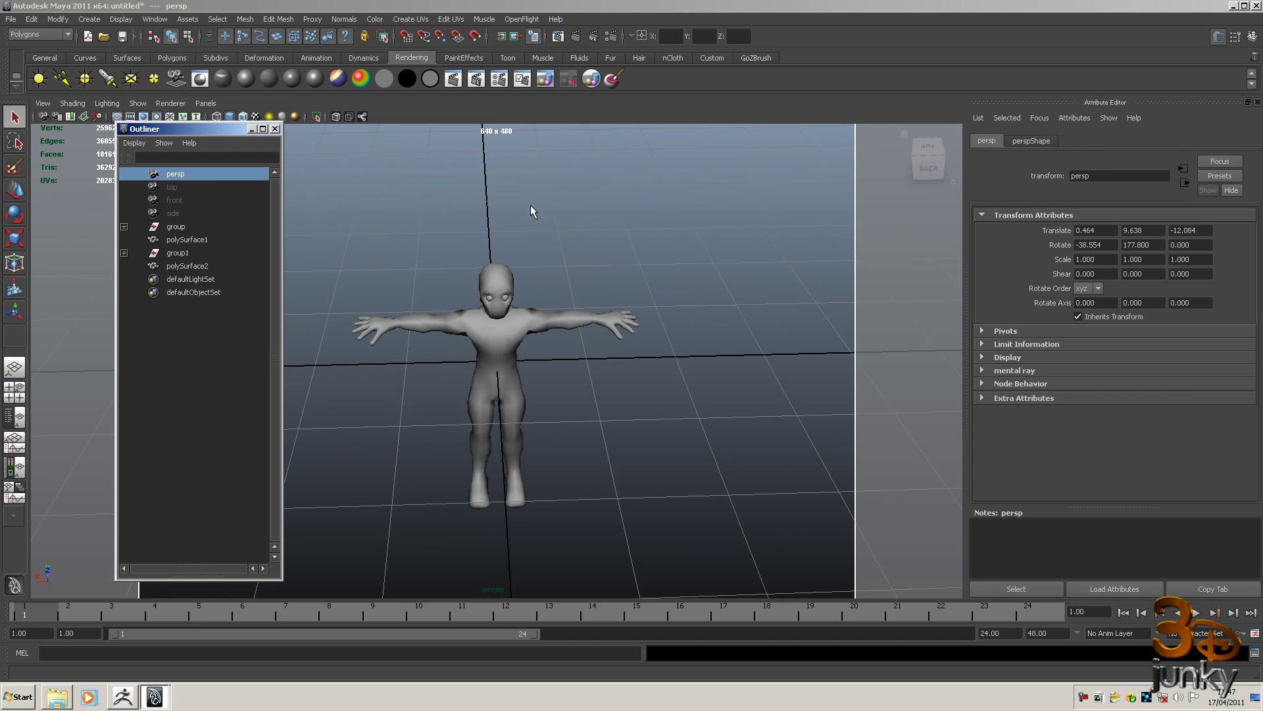
{"action": "left_click", "coordinate": [1036, 145]}
{"action": "left_click", "coordinate": [1034, 147]}
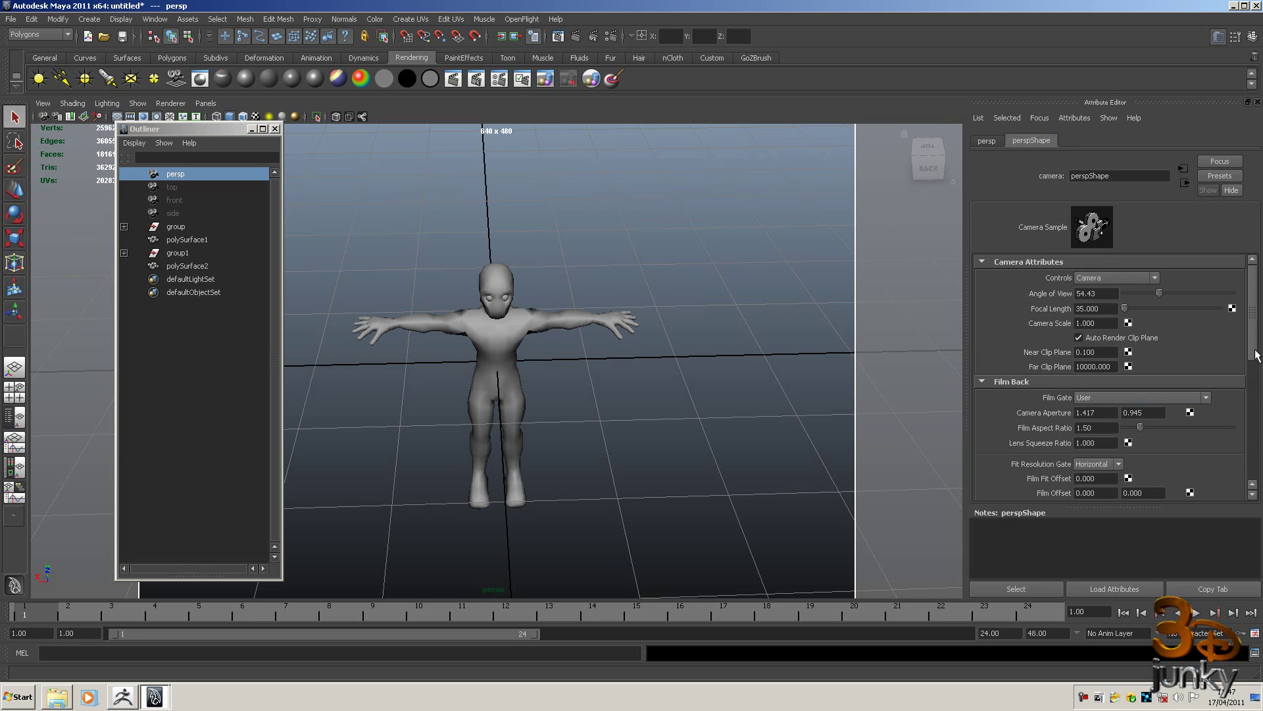
{"action": "left_click_drag", "start_coordinate": [1255, 356], "coordinate": [1256, 389]}
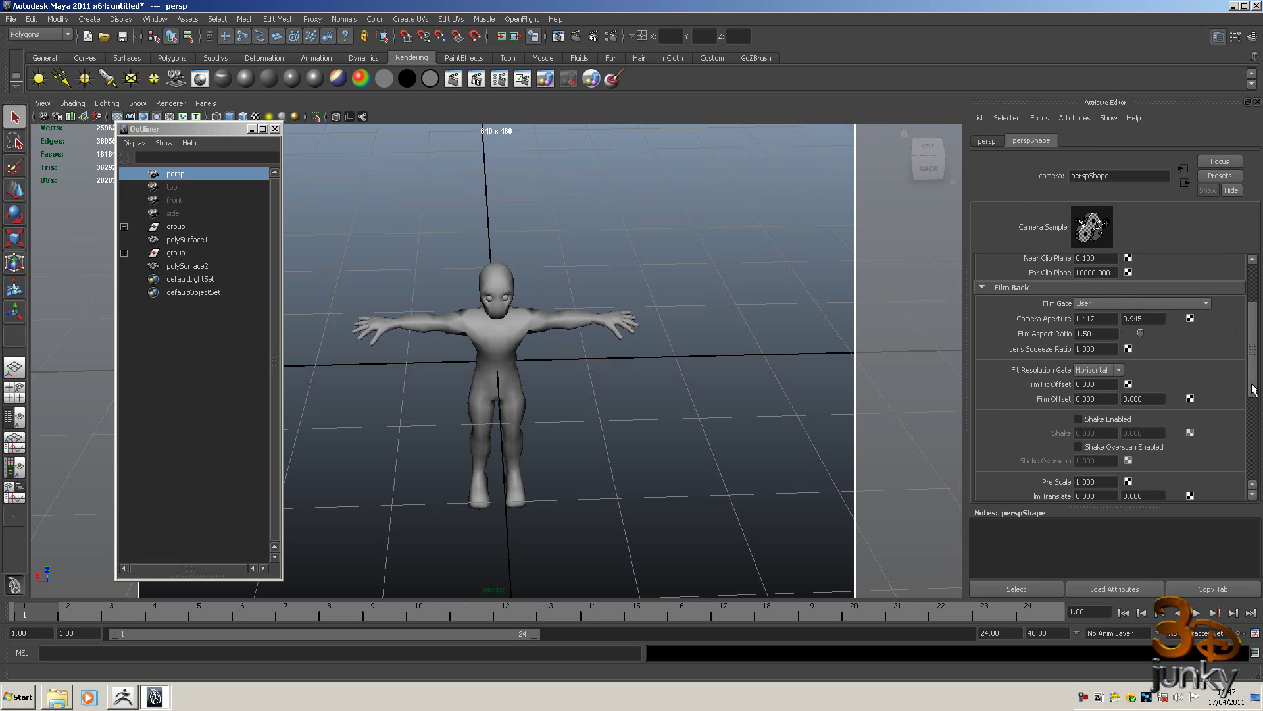
{"action": "left_click", "coordinate": [1119, 370]}
{"action": "left_click", "coordinate": [1112, 413]}
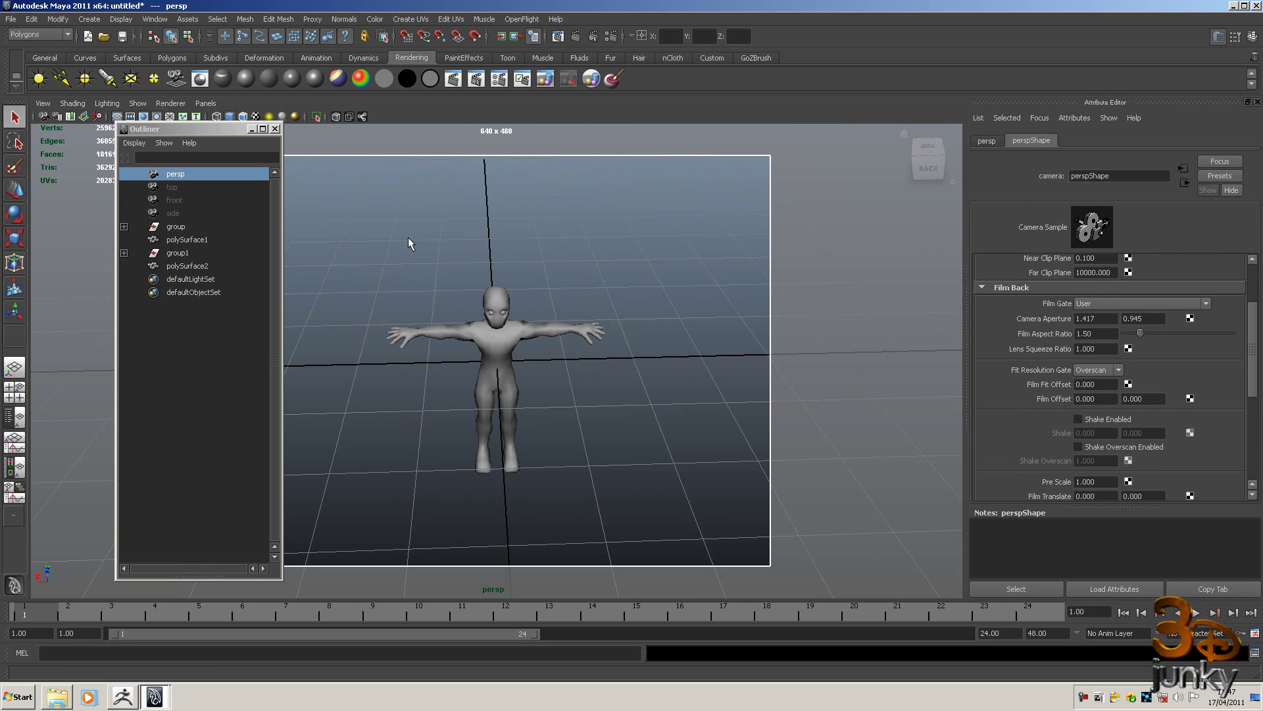
{"action": "left_click", "coordinate": [275, 129]}
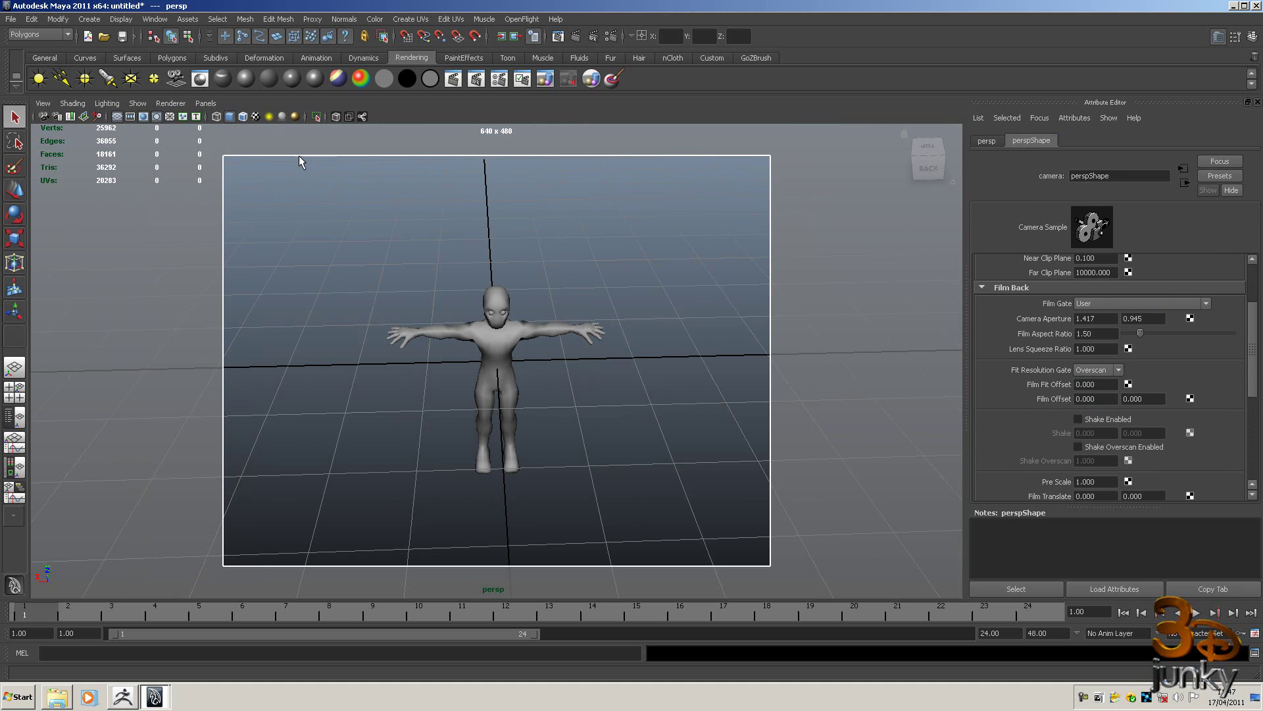
Frame the whole cyborg from the front inside the resolution gate and render a test image with mental ray
{"action": "left_click", "coordinate": [570, 317]}
{"action": "left_click_drag", "start_coordinate": [599, 316], "coordinate": [579, 279], "text": "alt"}
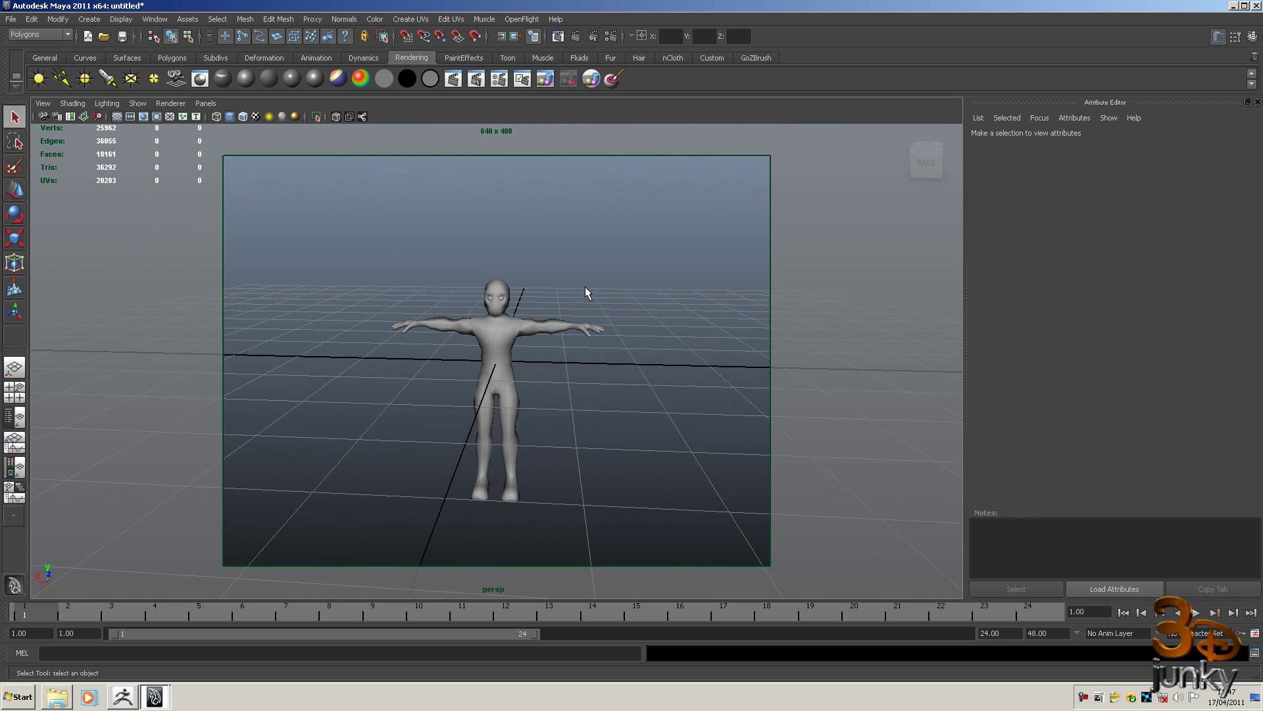
{"action": "right_click_drag", "start_coordinate": [587, 285], "coordinate": [636, 389], "text": "alt"}
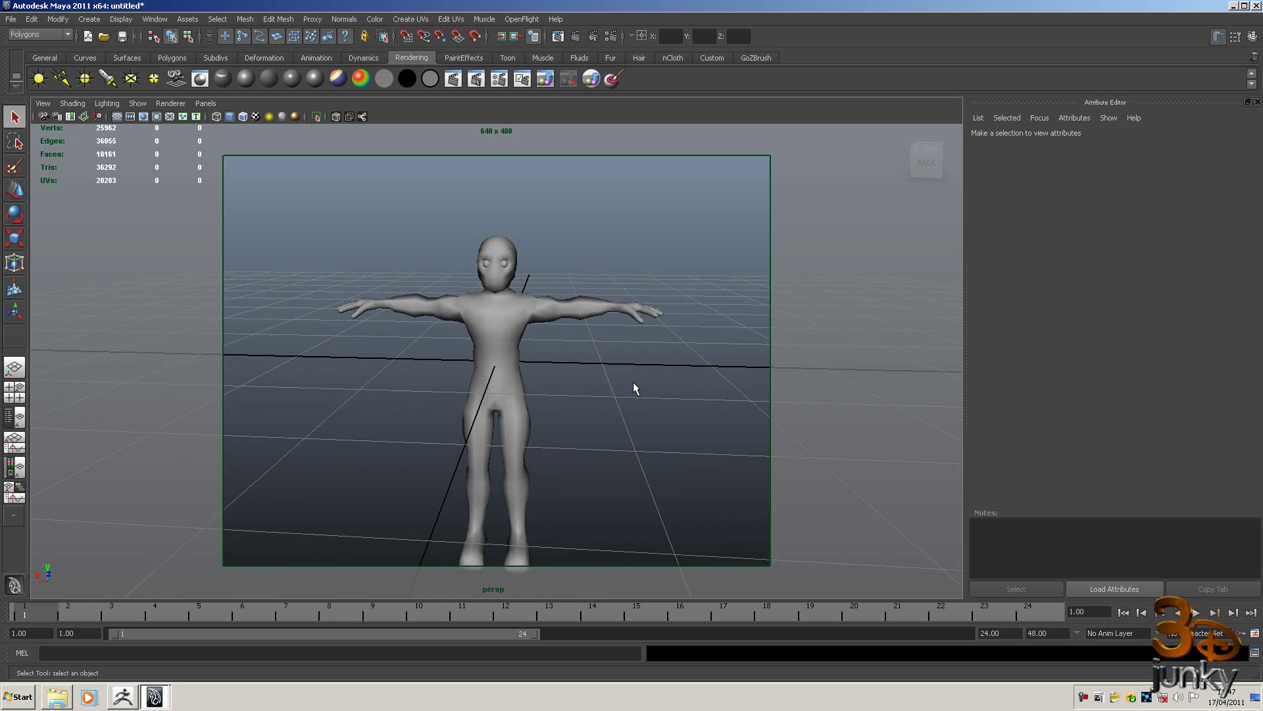
{"action": "left_click_drag", "start_coordinate": [636, 388], "coordinate": [606, 333], "text": "alt"}
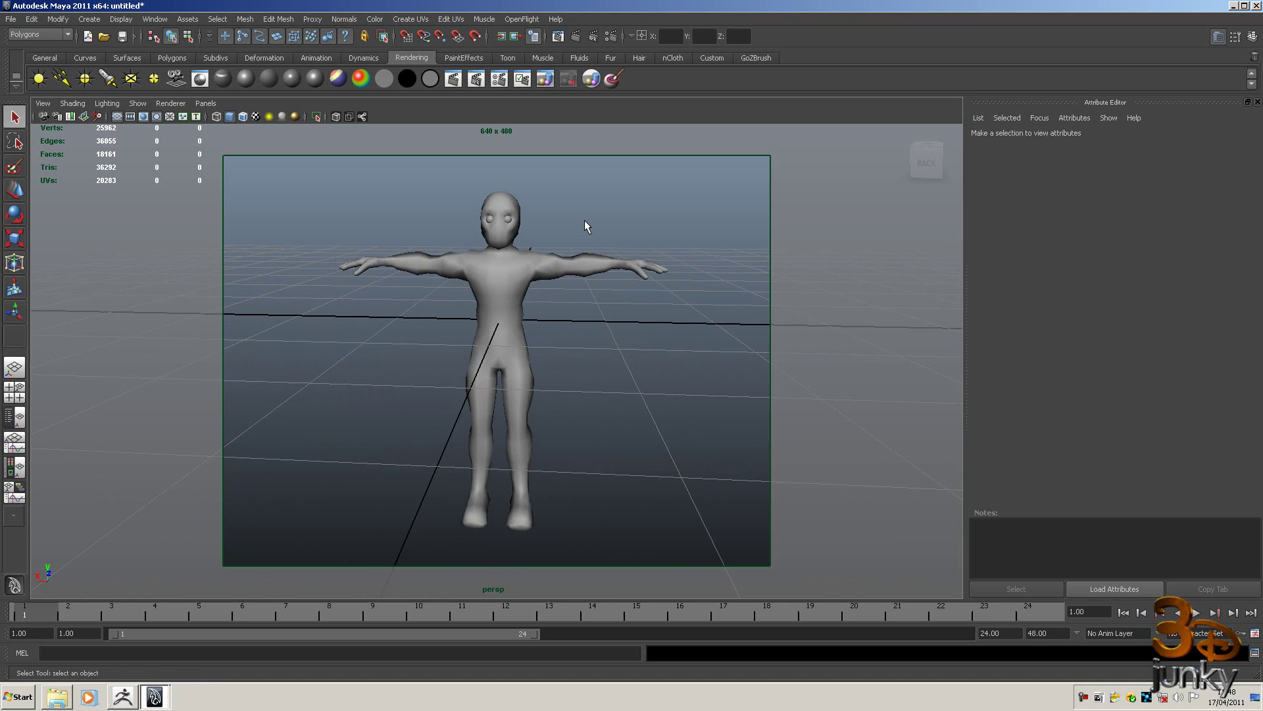
{"action": "left_click", "coordinate": [575, 37]}
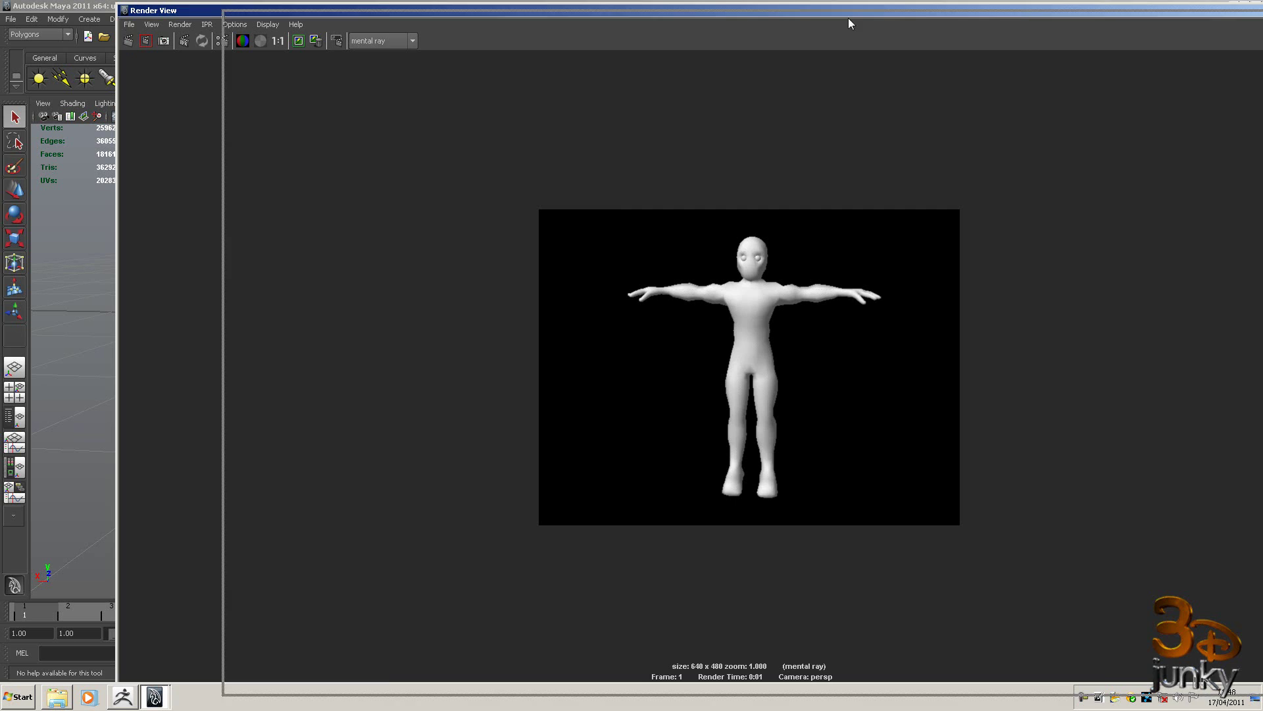
{"action": "left_click_drag", "start_coordinate": [848, 23], "coordinate": [1250, 27]}
{"action": "left_click", "coordinate": [708, 73]}
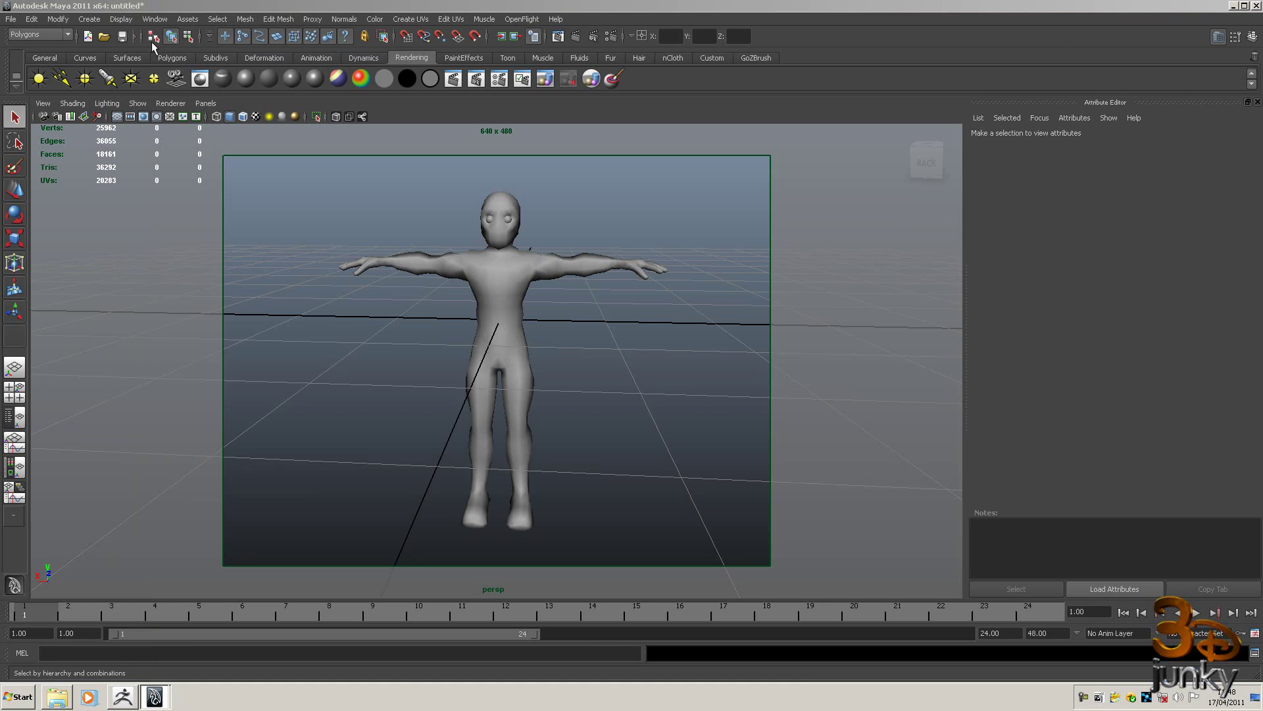
Delete the imported cyborg and eyes default materials in the Hypershade
{"action": "left_click", "coordinate": [155, 19]}
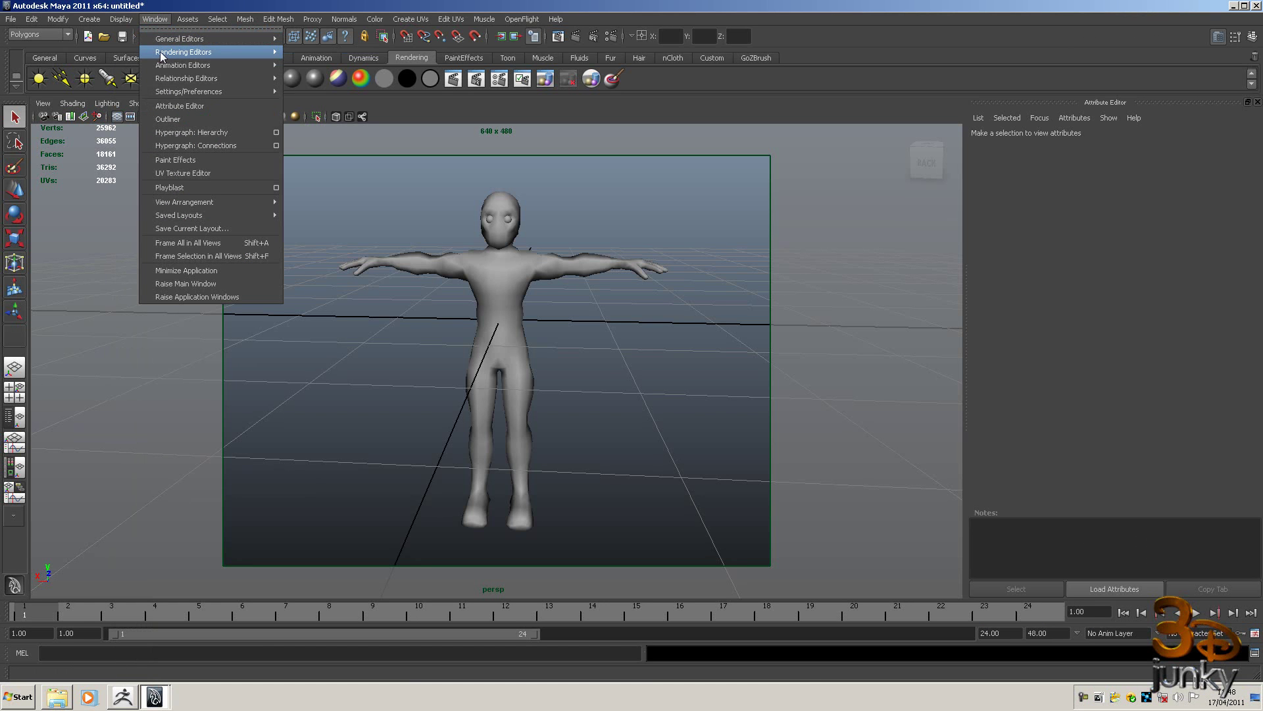
{"action": "mouse_move", "coordinate": [161, 54]}
{"action": "left_click", "coordinate": [365, 86]}
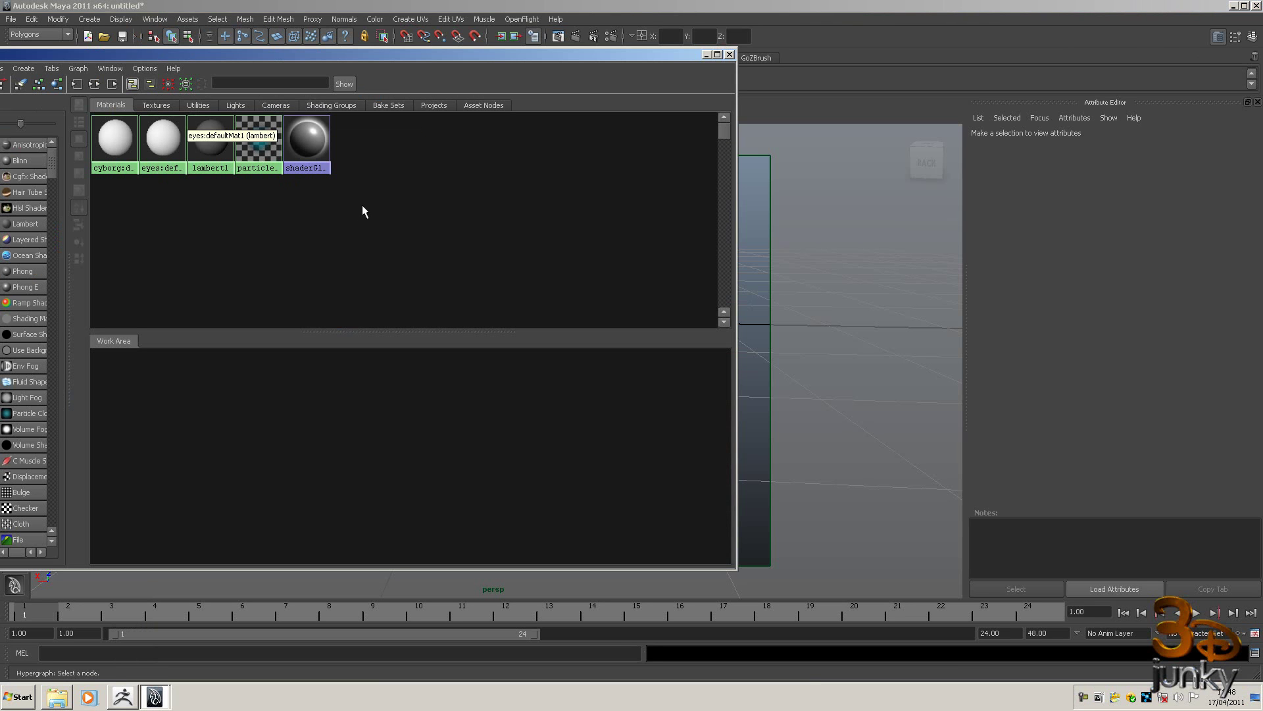
{"action": "mouse_move", "coordinate": [363, 204]}
{"action": "left_mouse_down"}
{"action": "mouse_move", "coordinate": [314, 207]}
{"action": "mouse_move", "coordinate": [105, 138]}
{"action": "mouse_move", "coordinate": [91, 112]}
{"action": "left_mouse_up"}
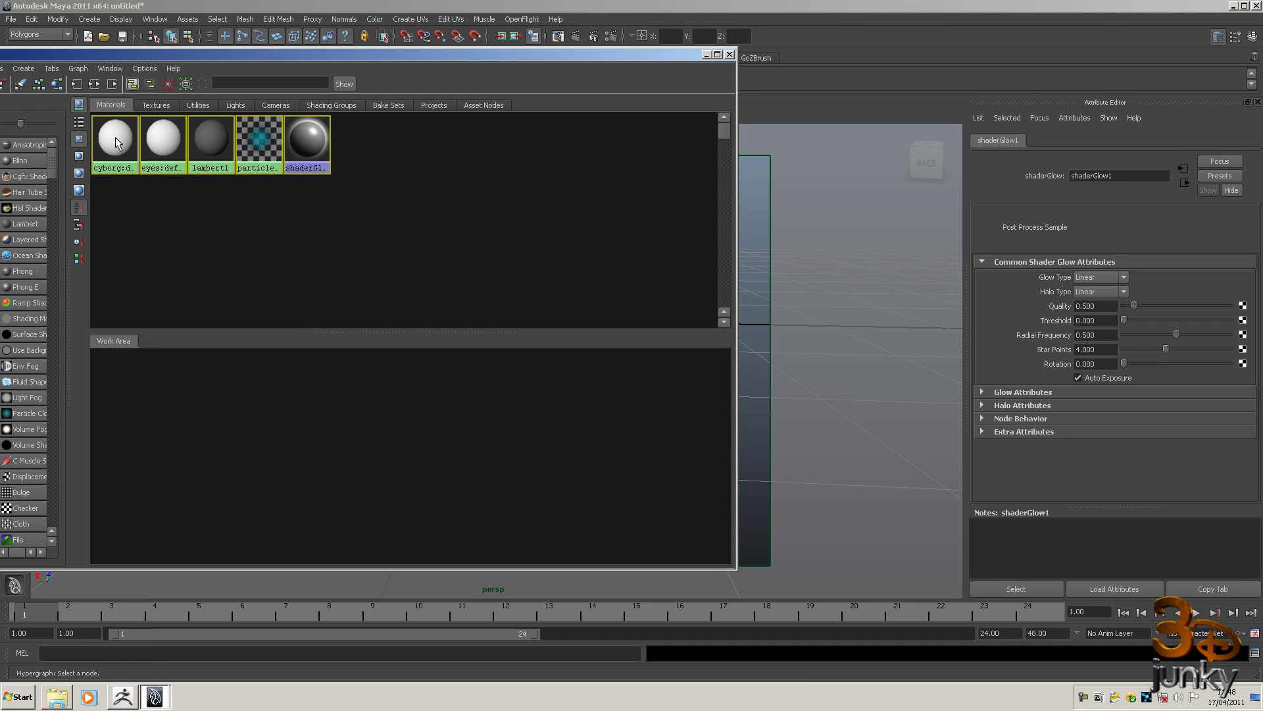
{"action": "left_click_drag", "start_coordinate": [405, 252], "coordinate": [98, 121]}
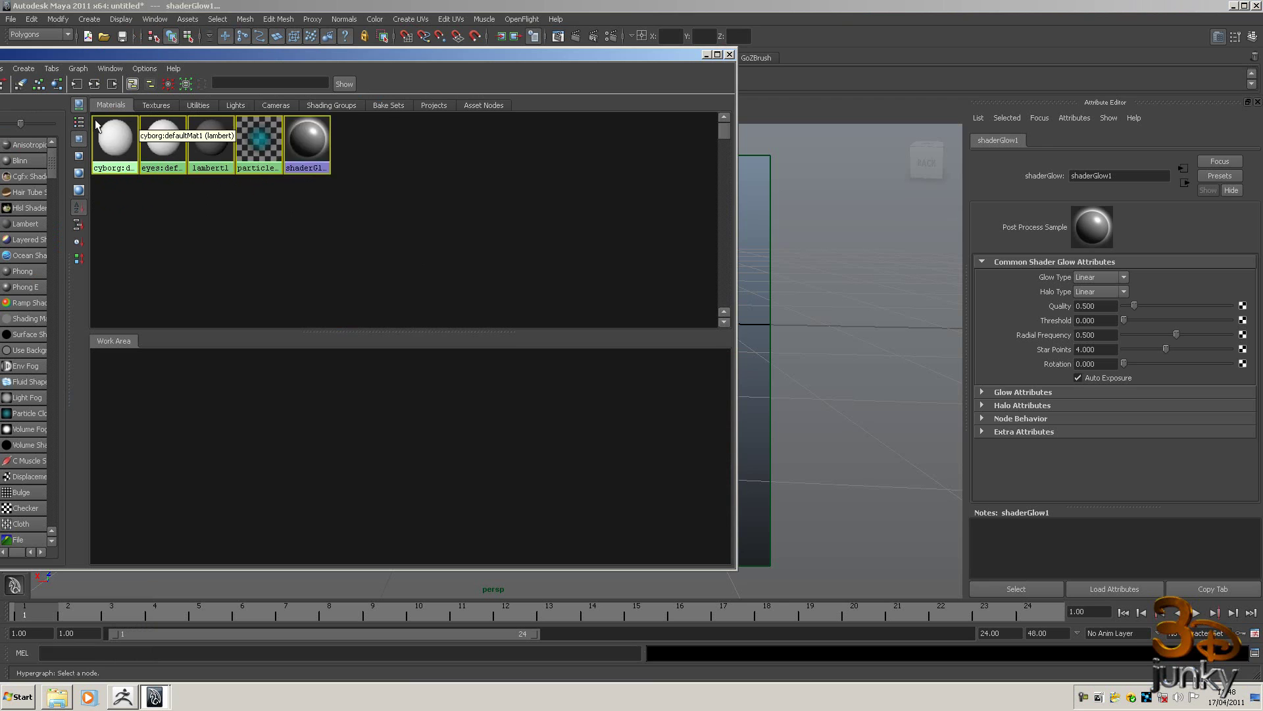
{"action": "key", "text": "Delete"}
Assign a new Phong E material to the cyborg body mesh and name it body_phong
{"action": "left_click_drag", "start_coordinate": [365, 54], "coordinate": [451, 299]}
{"action": "left_click", "coordinate": [487, 270]}
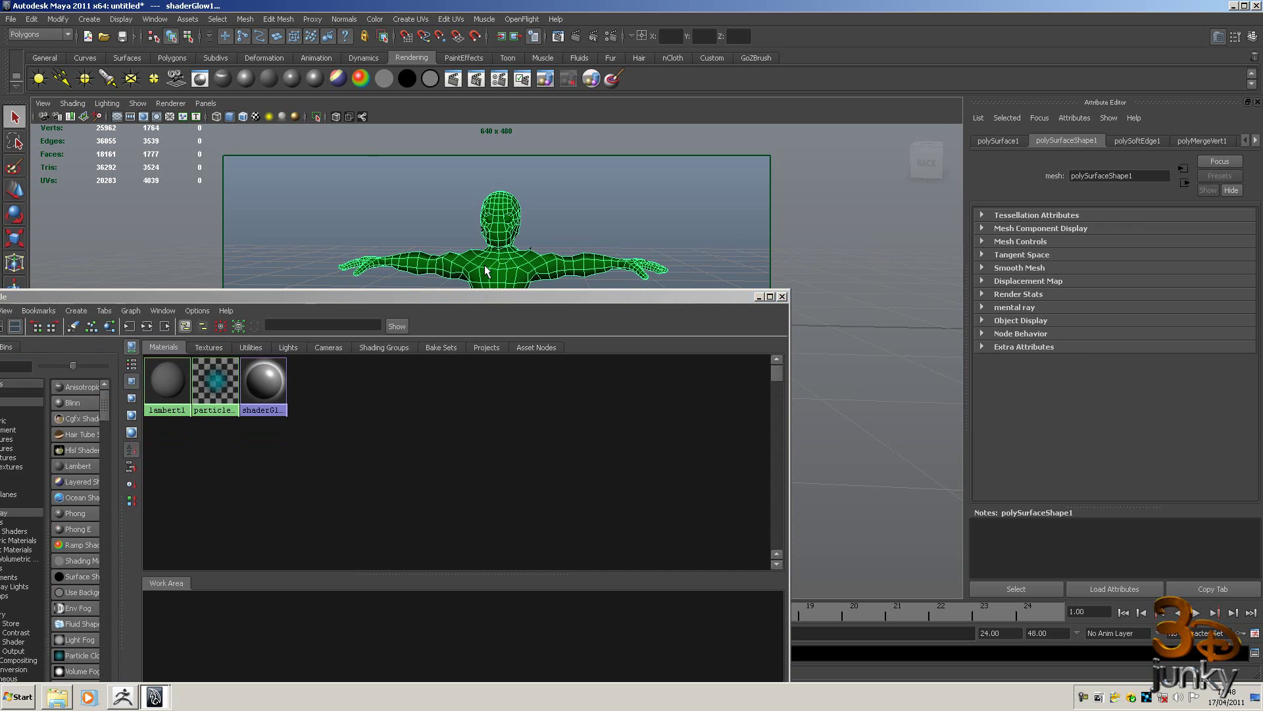
{"action": "left_click", "coordinate": [314, 79]}
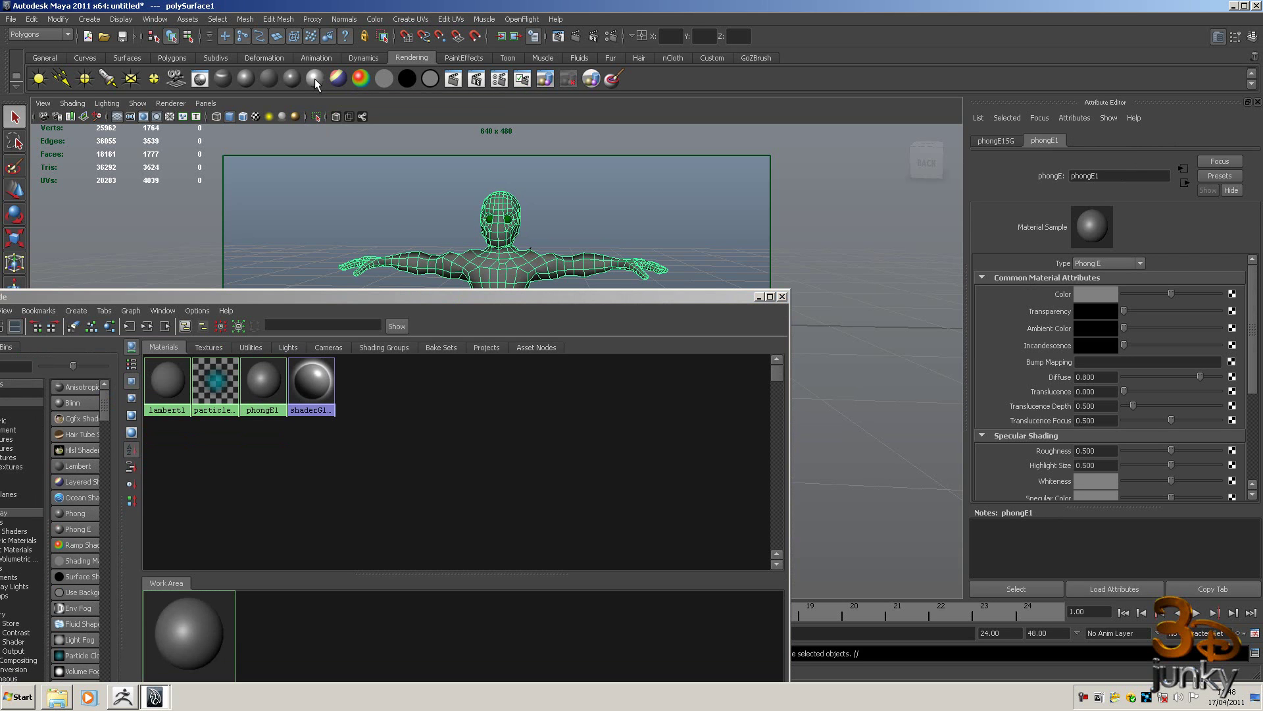
{"action": "left_click_drag", "start_coordinate": [1109, 175], "coordinate": [1064, 177]}
{"action": "type", "text": "body_"}
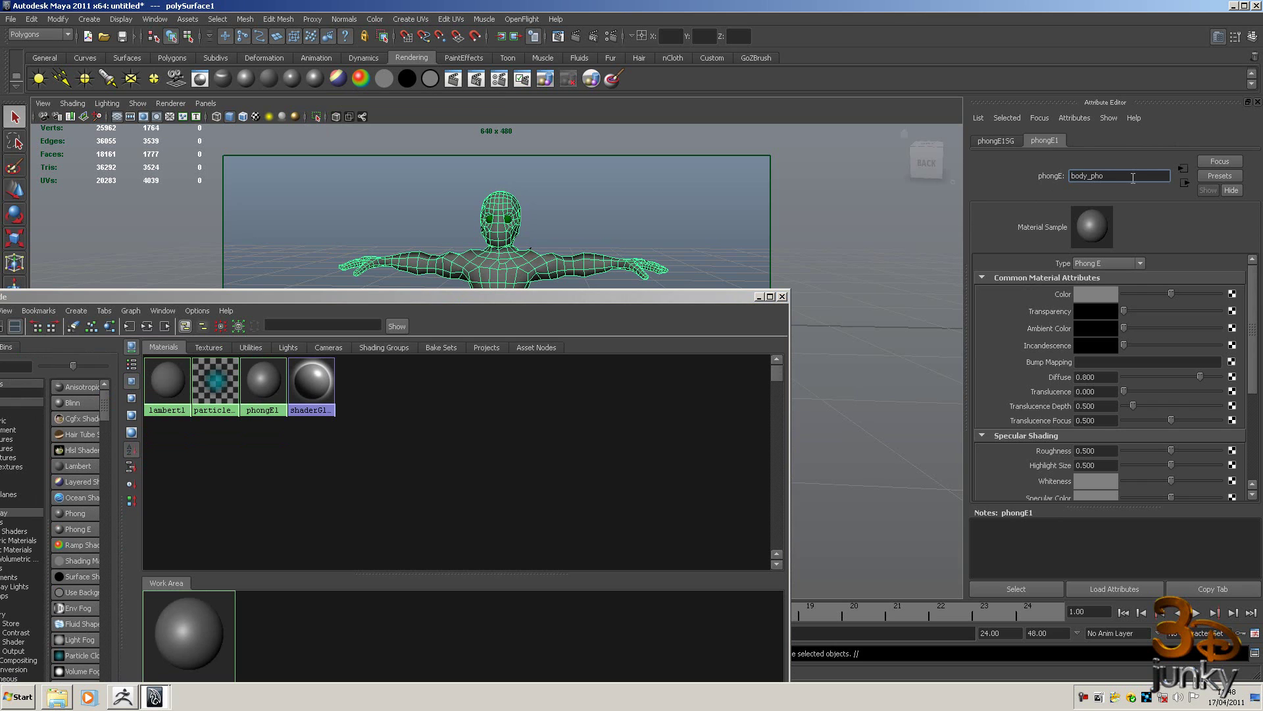
{"action": "key", "text": "Return"}
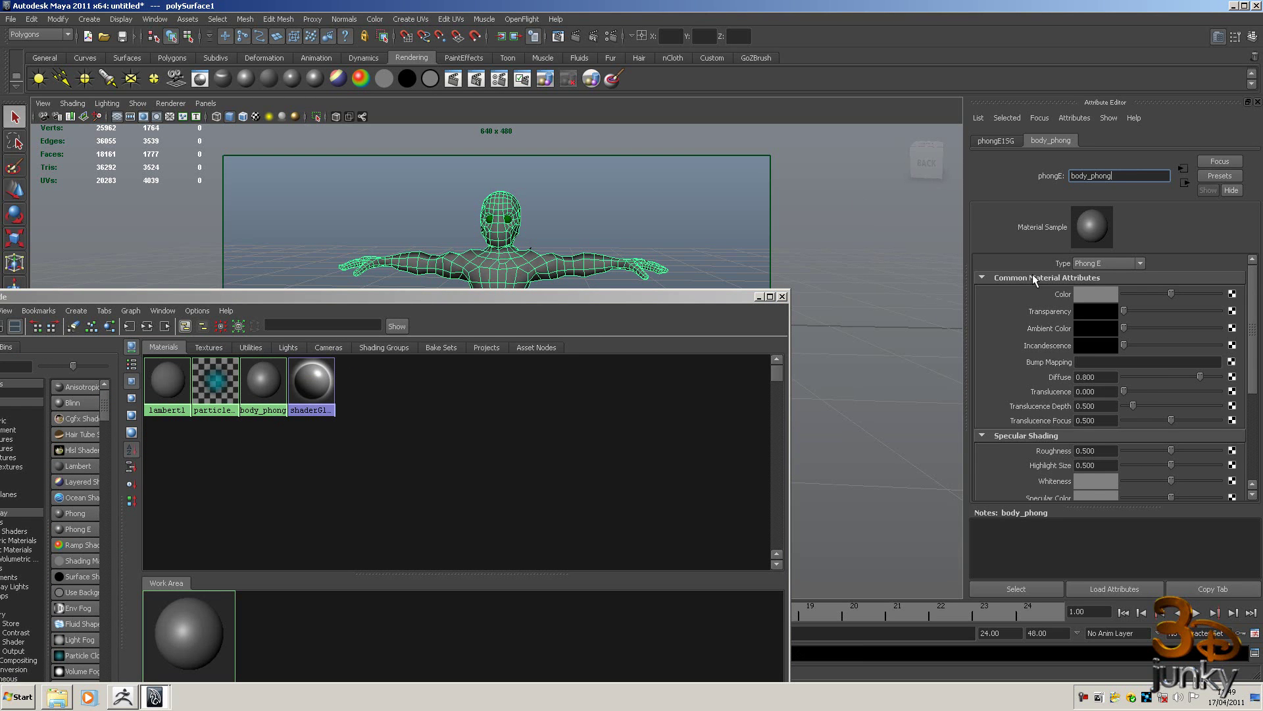
Map a File texture using texture.tif from sourceimages to the Color of the body_phong material
{"action": "left_click", "coordinate": [1232, 295]}
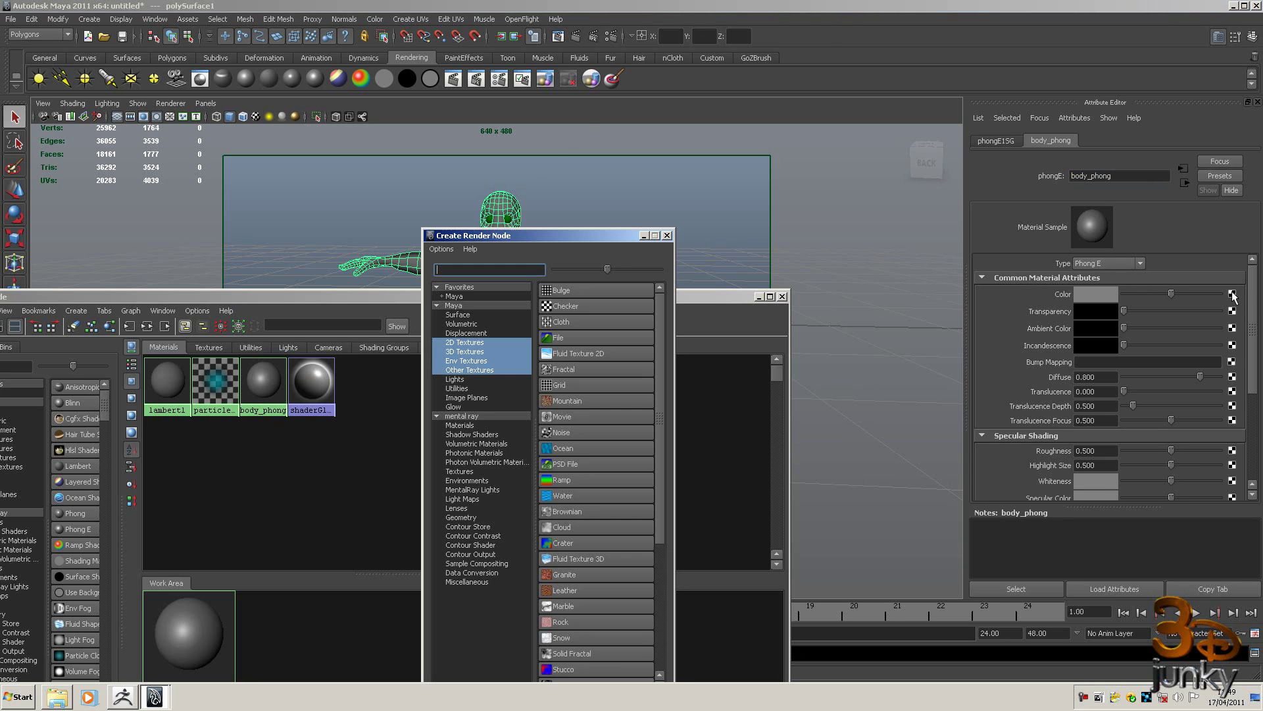
{"action": "left_click", "coordinate": [559, 337]}
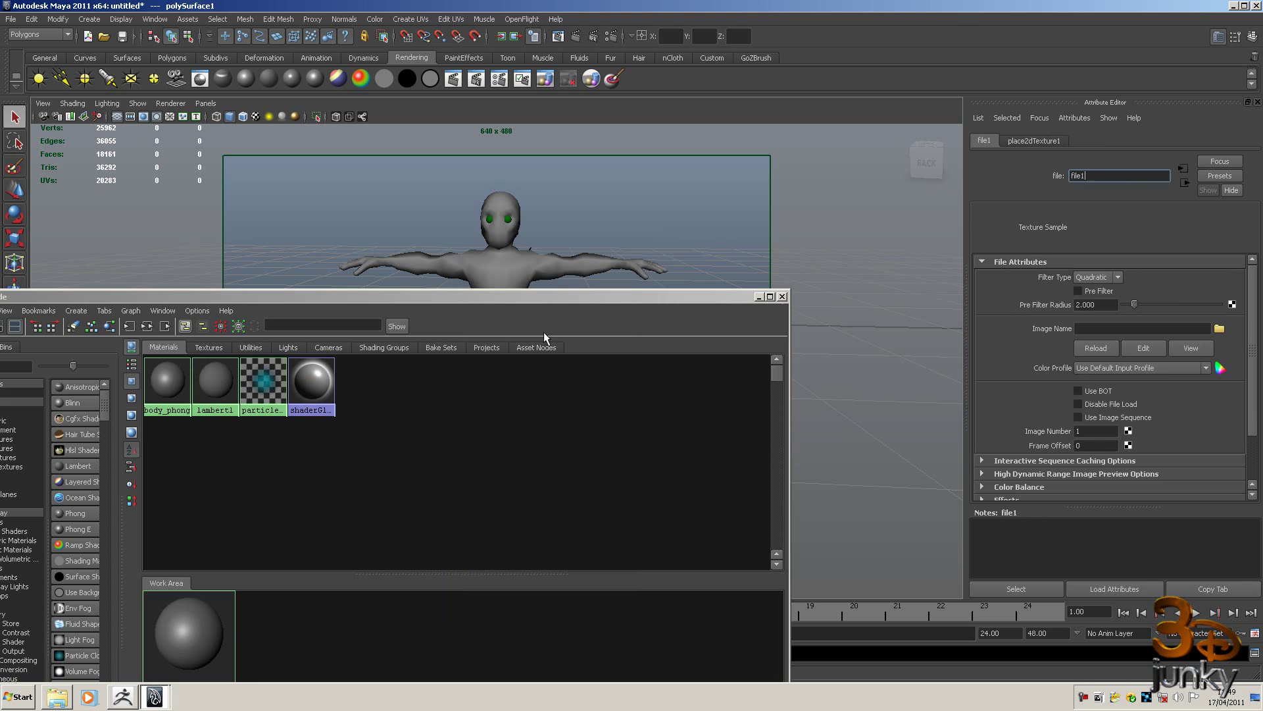
{"action": "left_click", "coordinate": [1220, 328]}
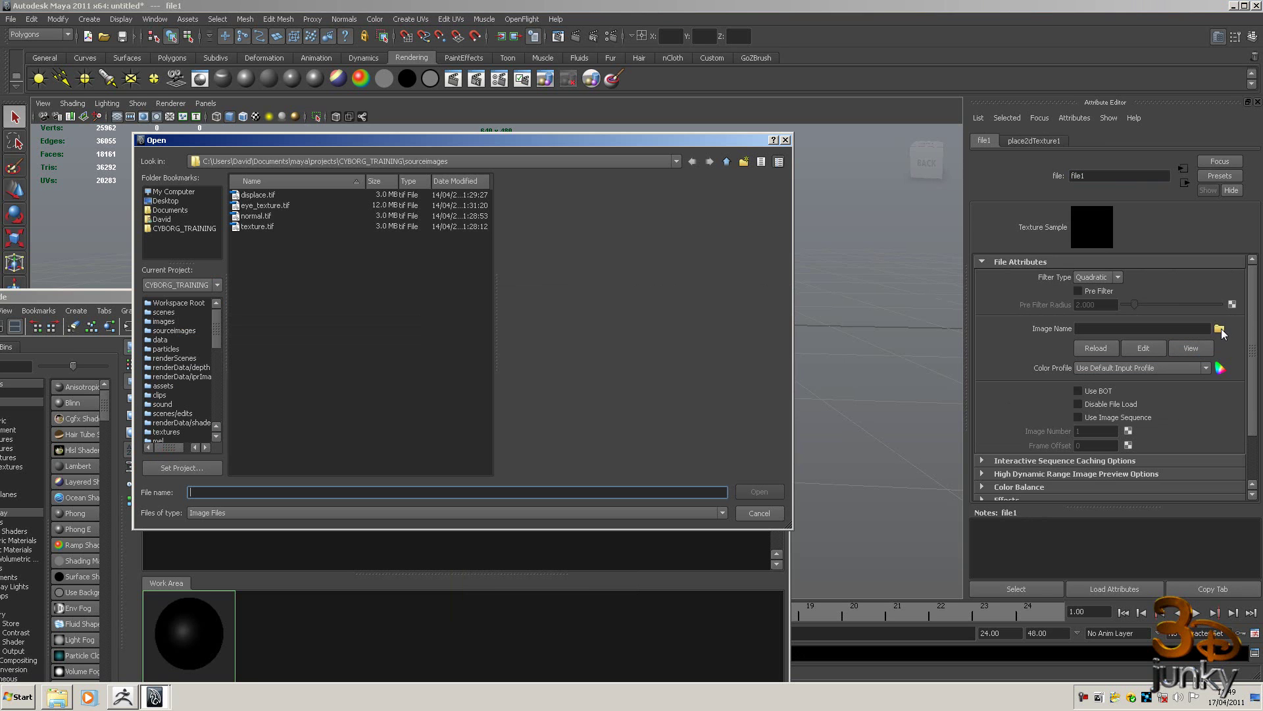
{"action": "left_click", "coordinate": [252, 226]}
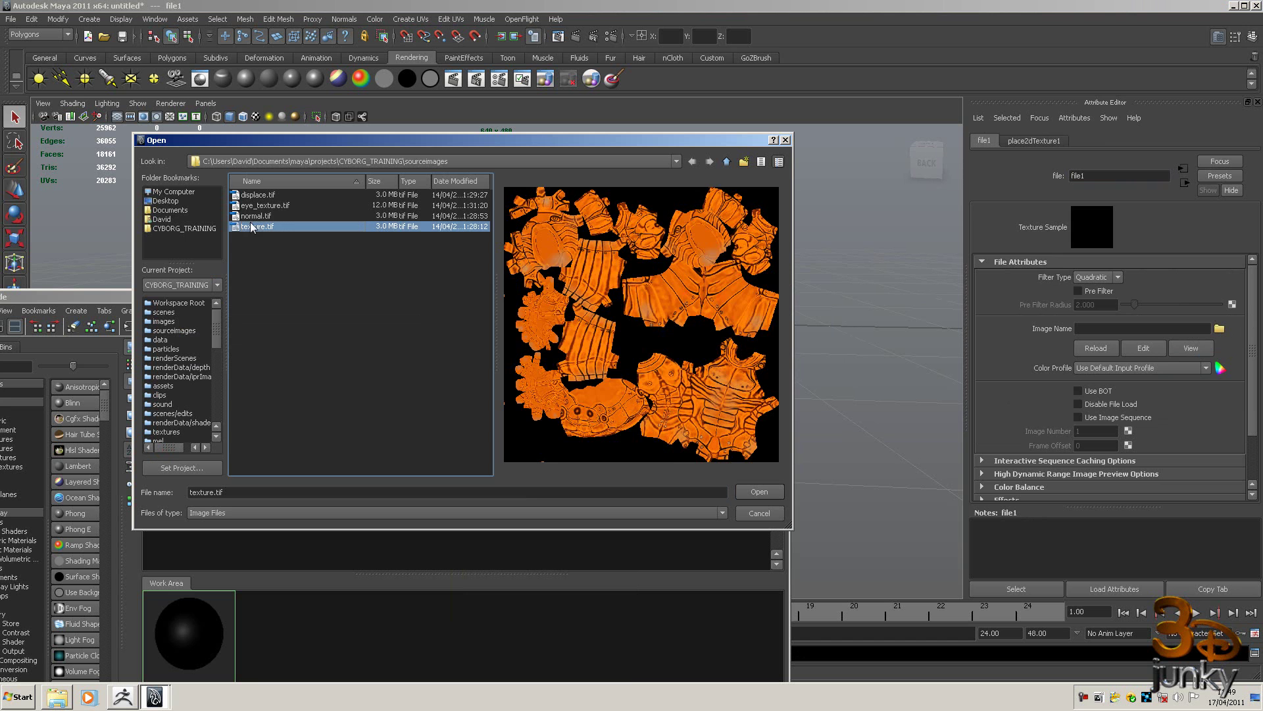
{"action": "left_click", "coordinate": [763, 492]}
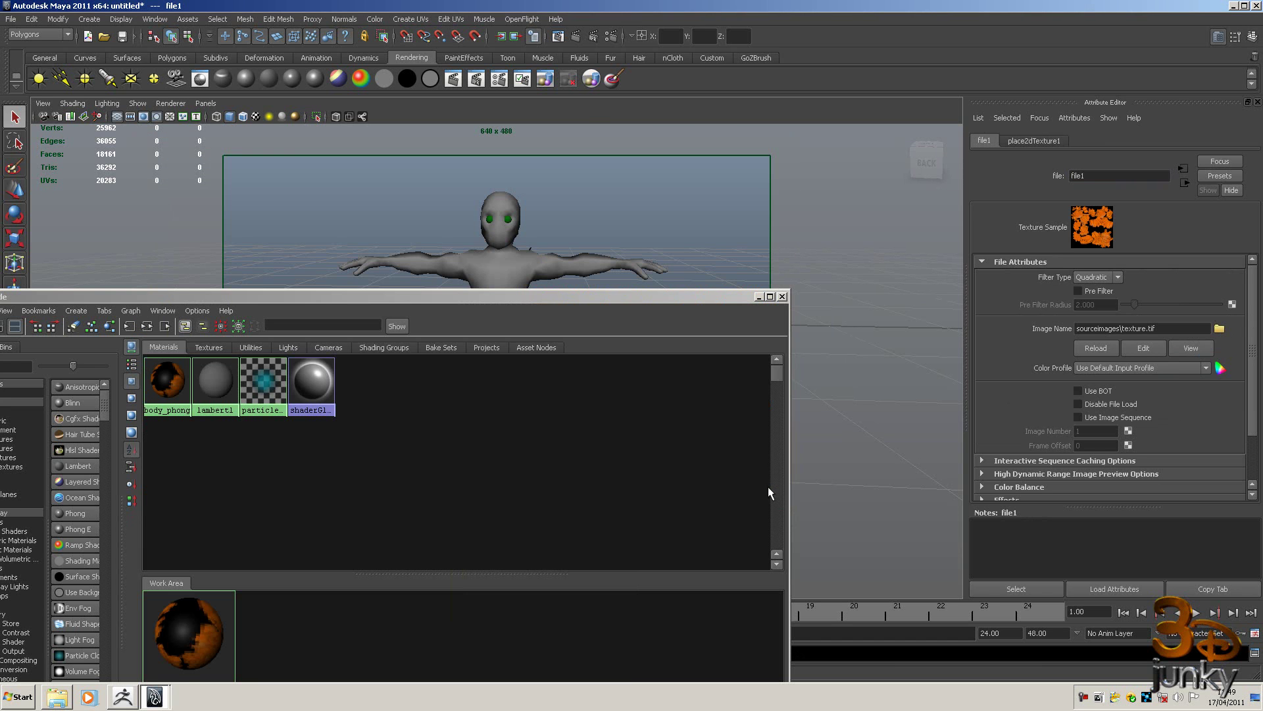
Turn on textured display in the persp viewport, keeping the Hypershade clear of the cyborg's upper body
{"action": "left_click_drag", "start_coordinate": [612, 295], "coordinate": [656, 389]}
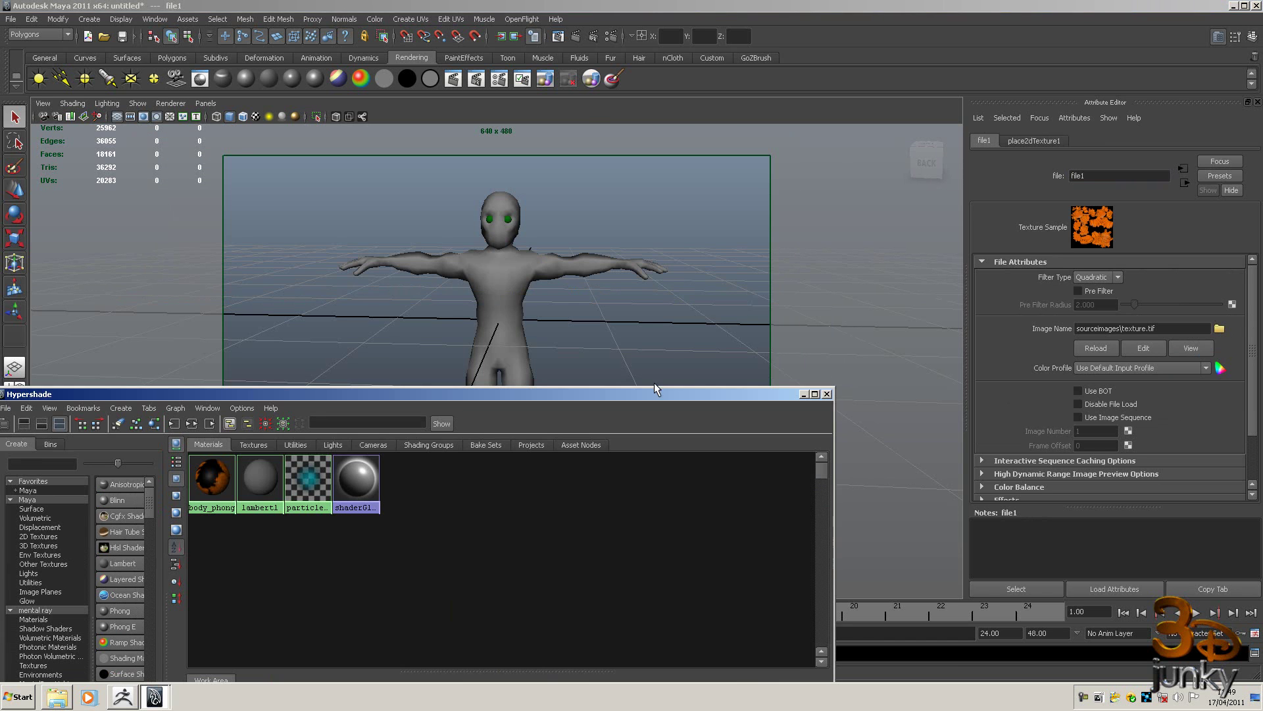
{"action": "left_click", "coordinate": [223, 148]}
{"action": "left_click", "coordinate": [43, 104]}
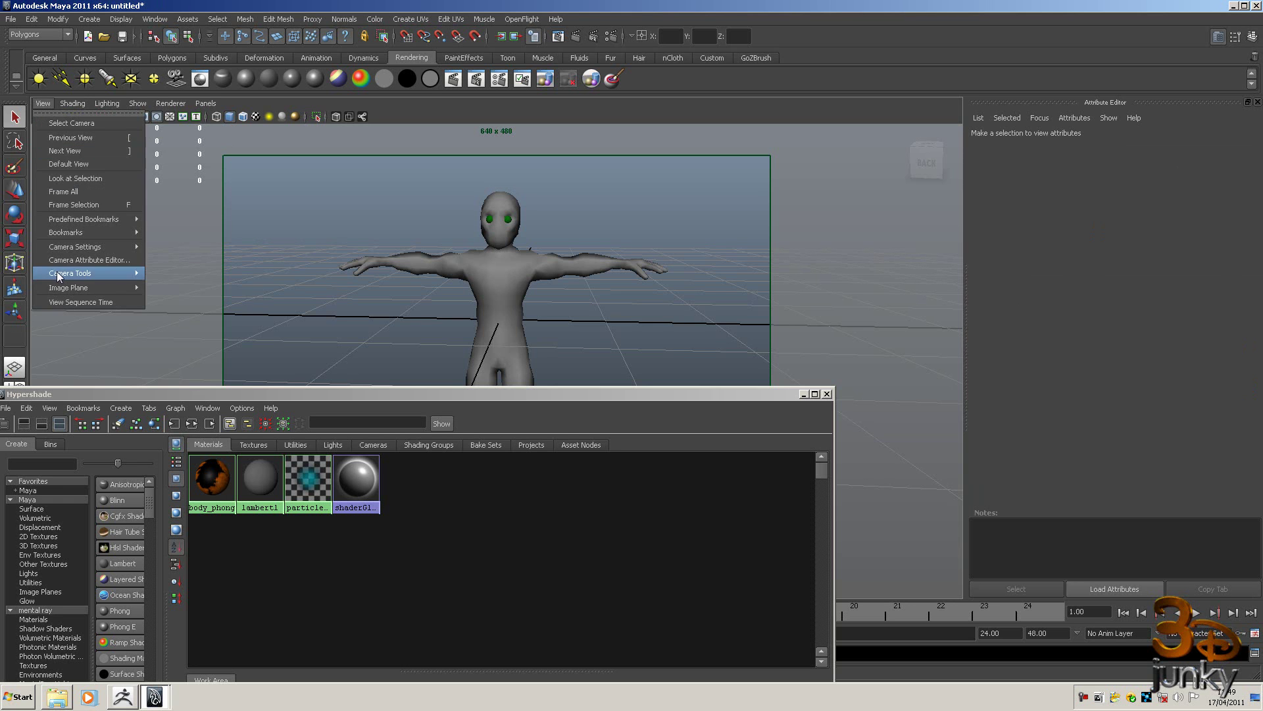
{"action": "mouse_move", "coordinate": [72, 103]}
{"action": "left_click", "coordinate": [99, 360]}
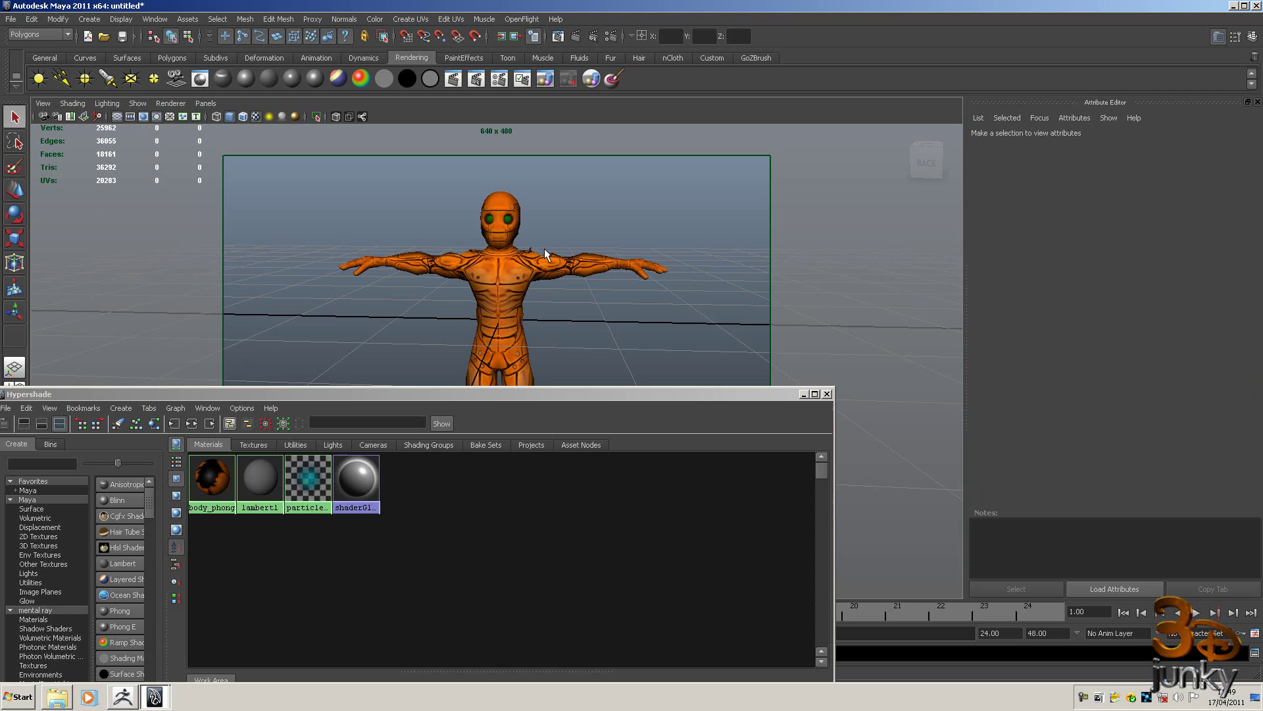
Assign a new Phong E material to the cyborg's eyes mesh and name it eyes
{"action": "left_click", "coordinate": [509, 222]}
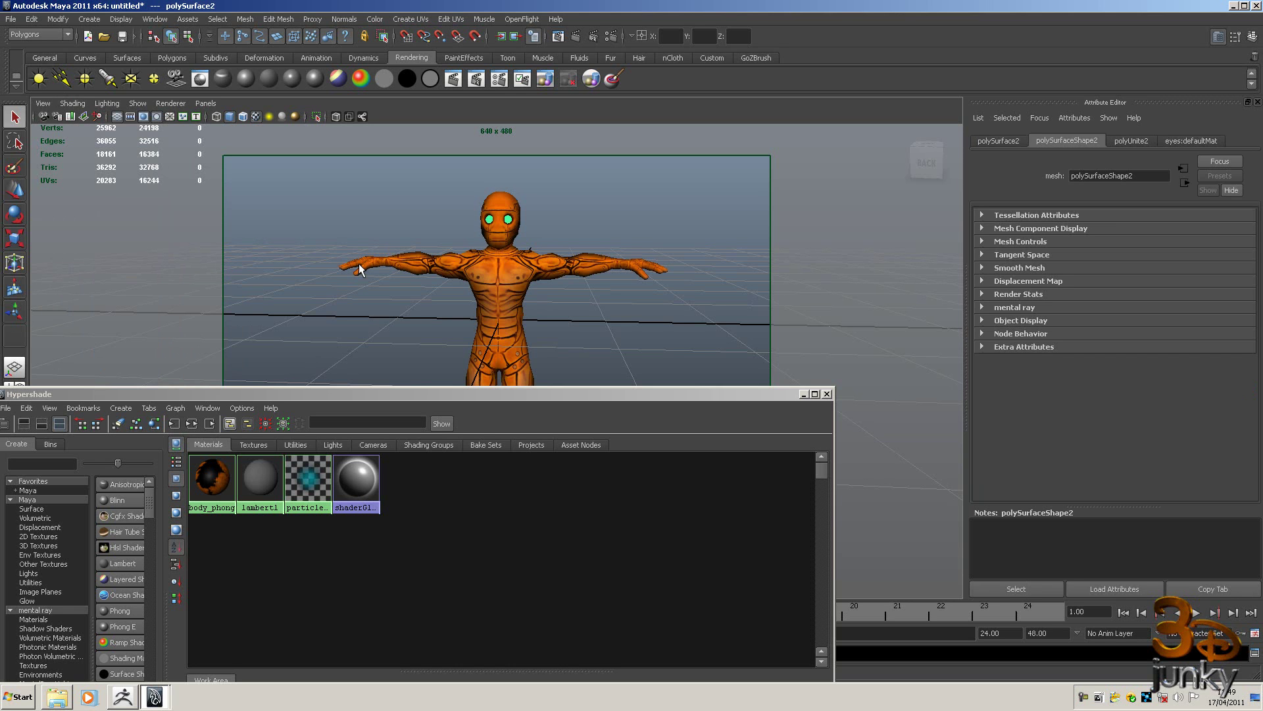
{"action": "left_click", "coordinate": [316, 78]}
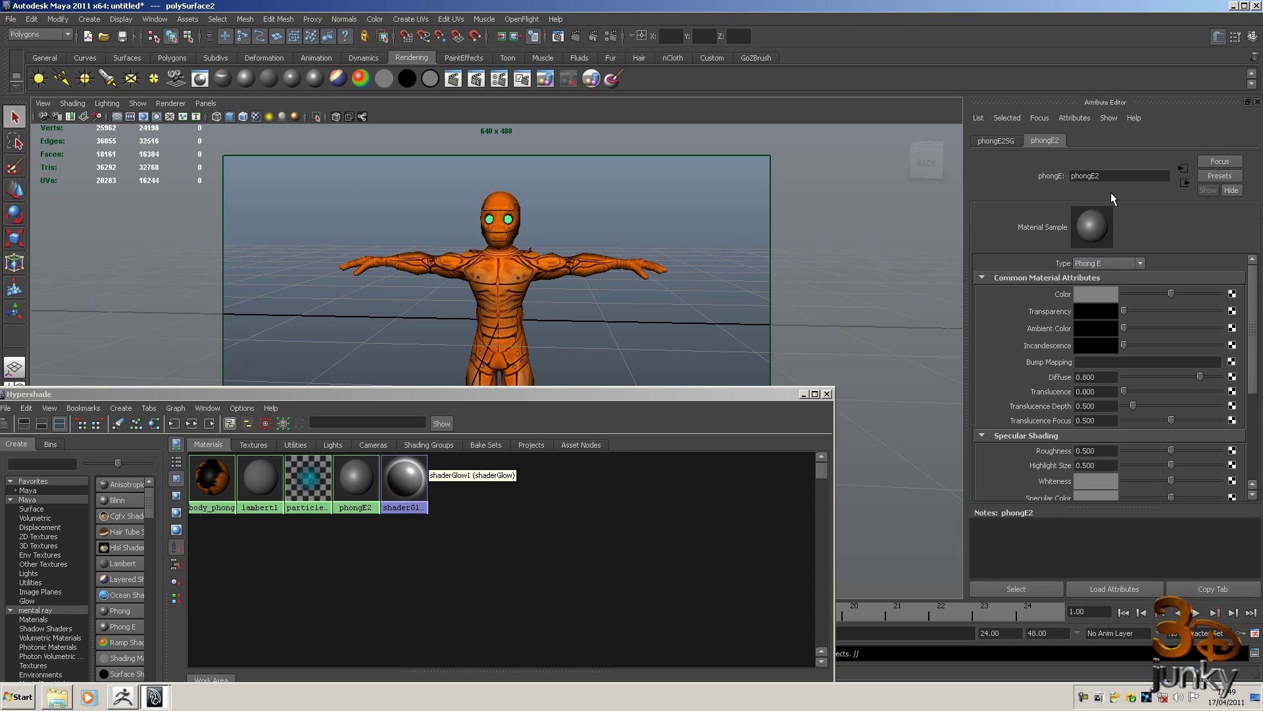
{"action": "left_click_drag", "start_coordinate": [1112, 176], "coordinate": [1055, 176]}
{"action": "type", "text": "e"}
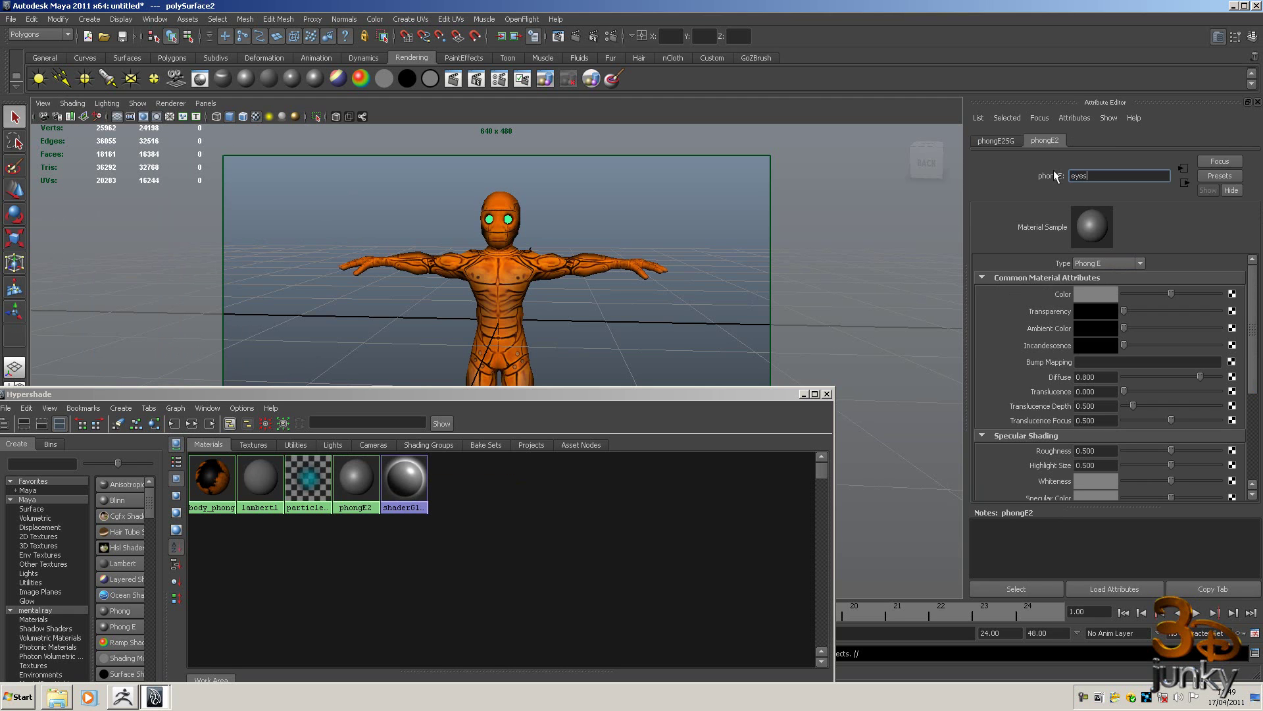
{"action": "type", "text": "yes"}
{"action": "key", "text": "Return"}
Map a File texture using eye_texture.tif from sourceimages to the Color of the eyes material
{"action": "left_click", "coordinate": [1232, 294]}
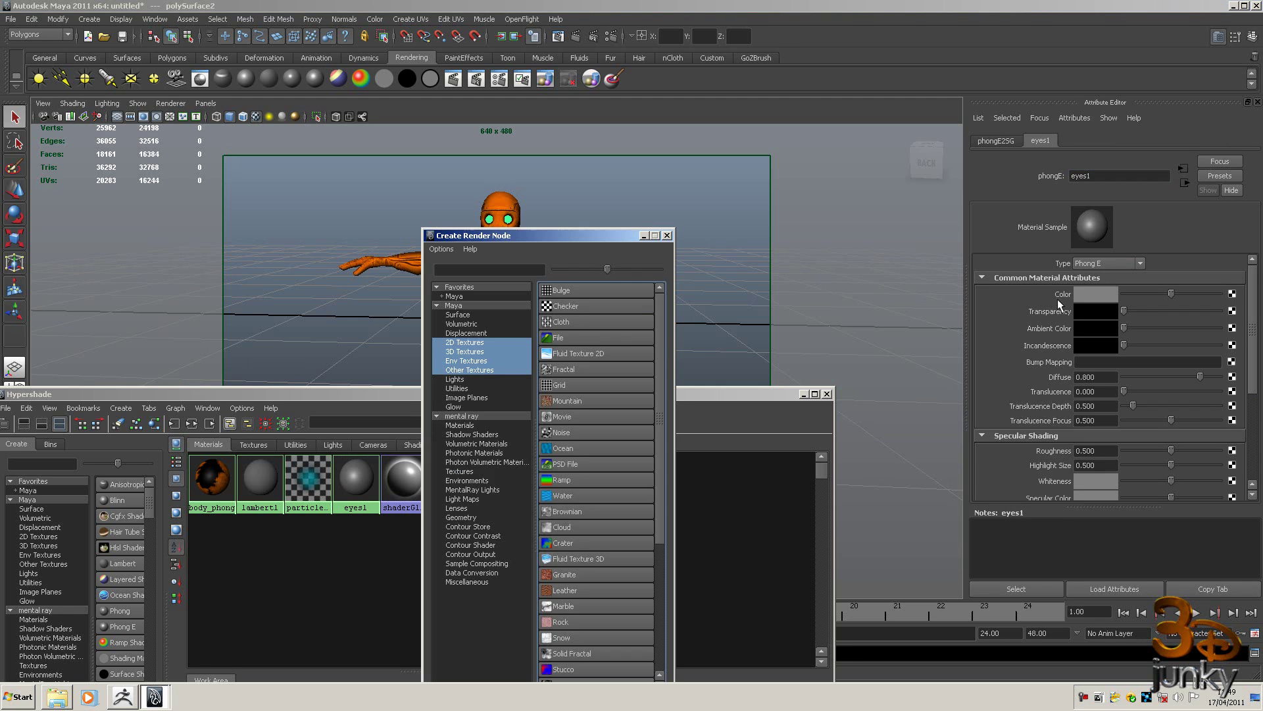
{"action": "left_click", "coordinate": [577, 335]}
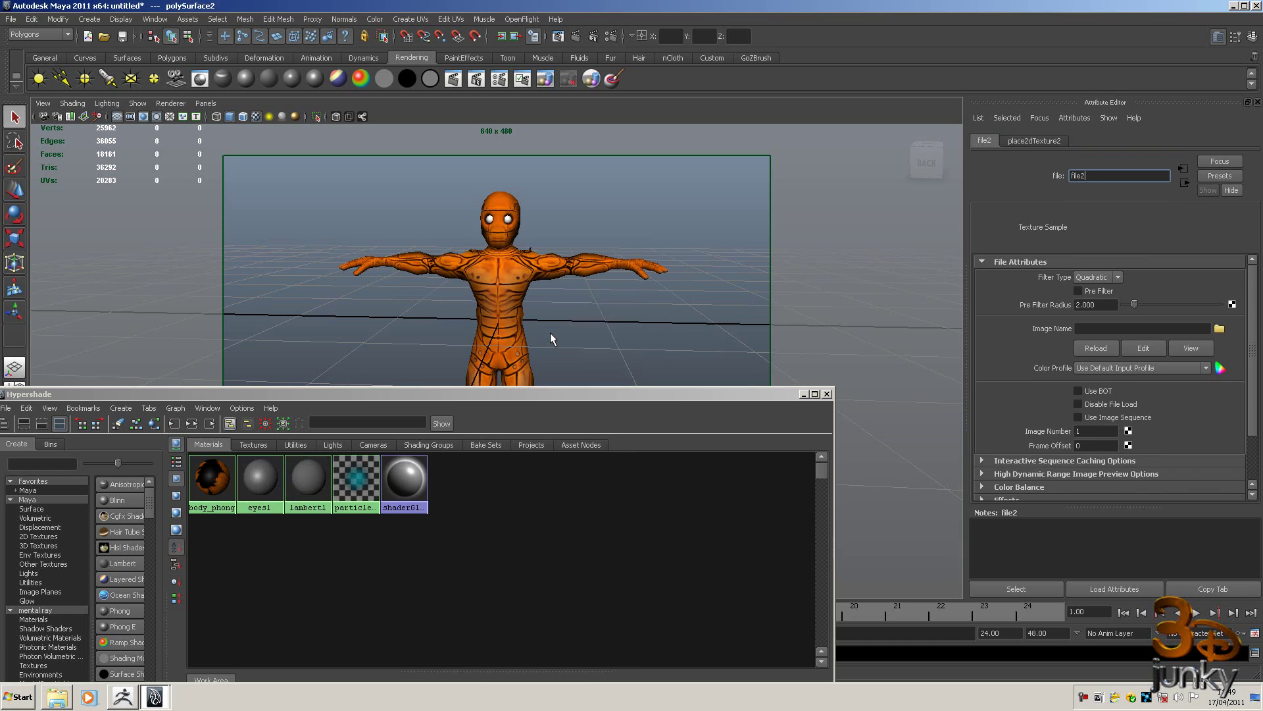
{"action": "left_click", "coordinate": [1219, 327]}
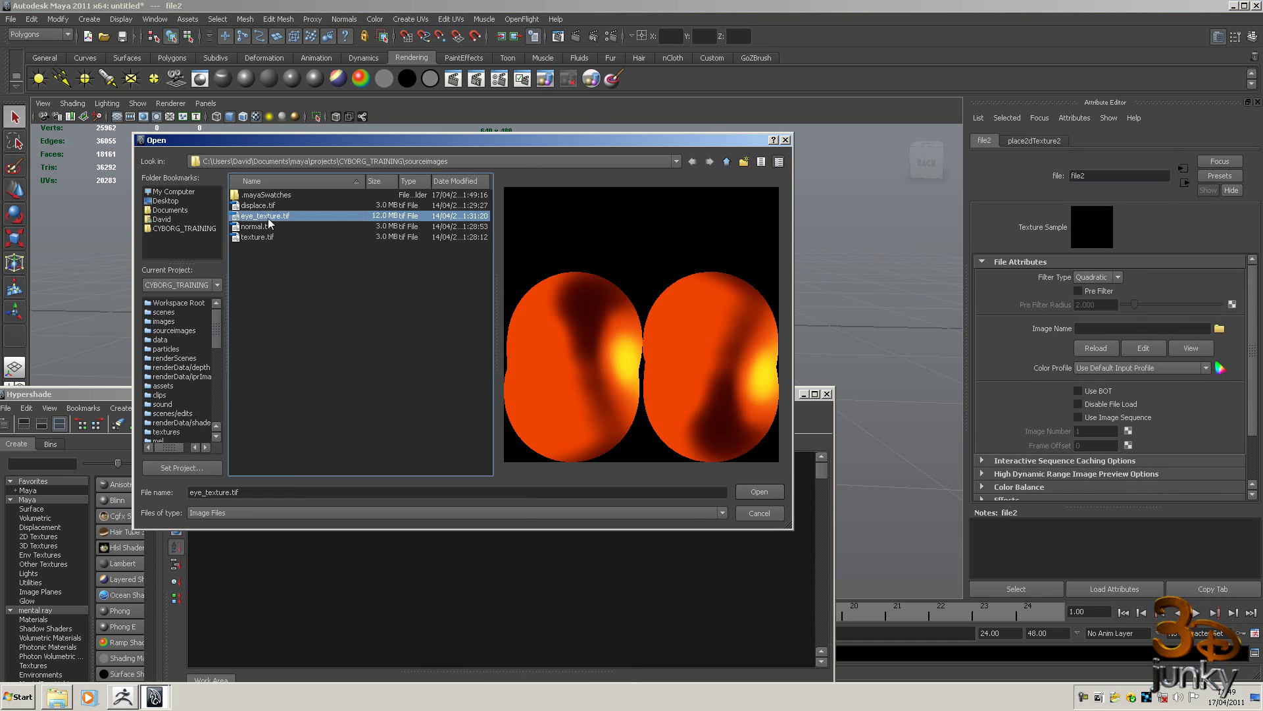
{"action": "double_click", "coordinate": [267, 218]}
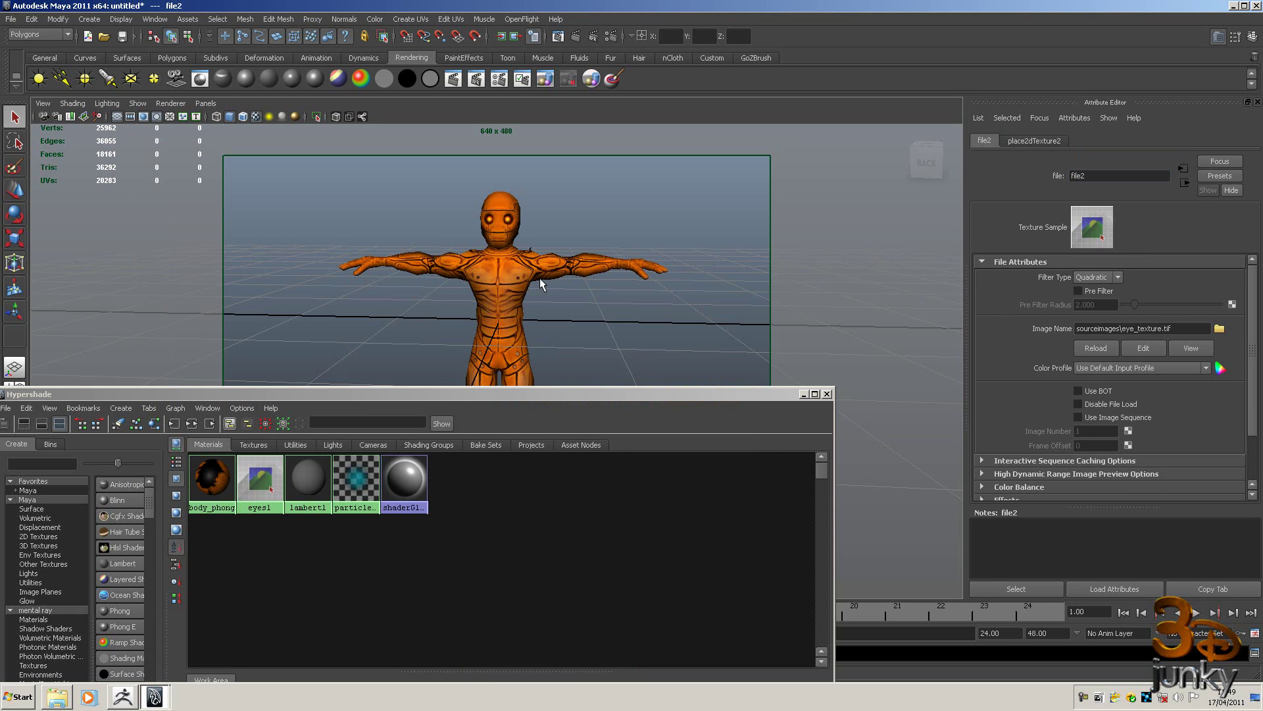
Save the scene as the Maya Binary file Final_Cybord_A001 in the project's scenes folder
{"action": "left_click", "coordinate": [501, 281]}
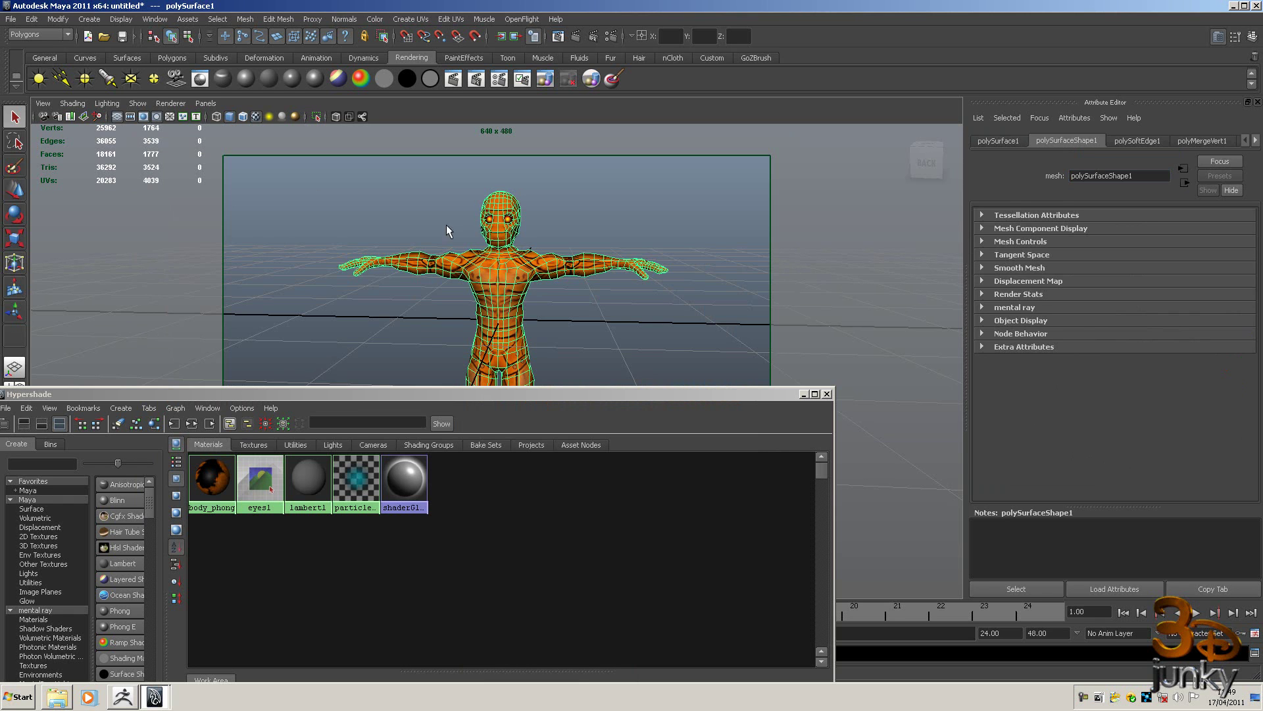
{"action": "left_click", "coordinate": [11, 19]}
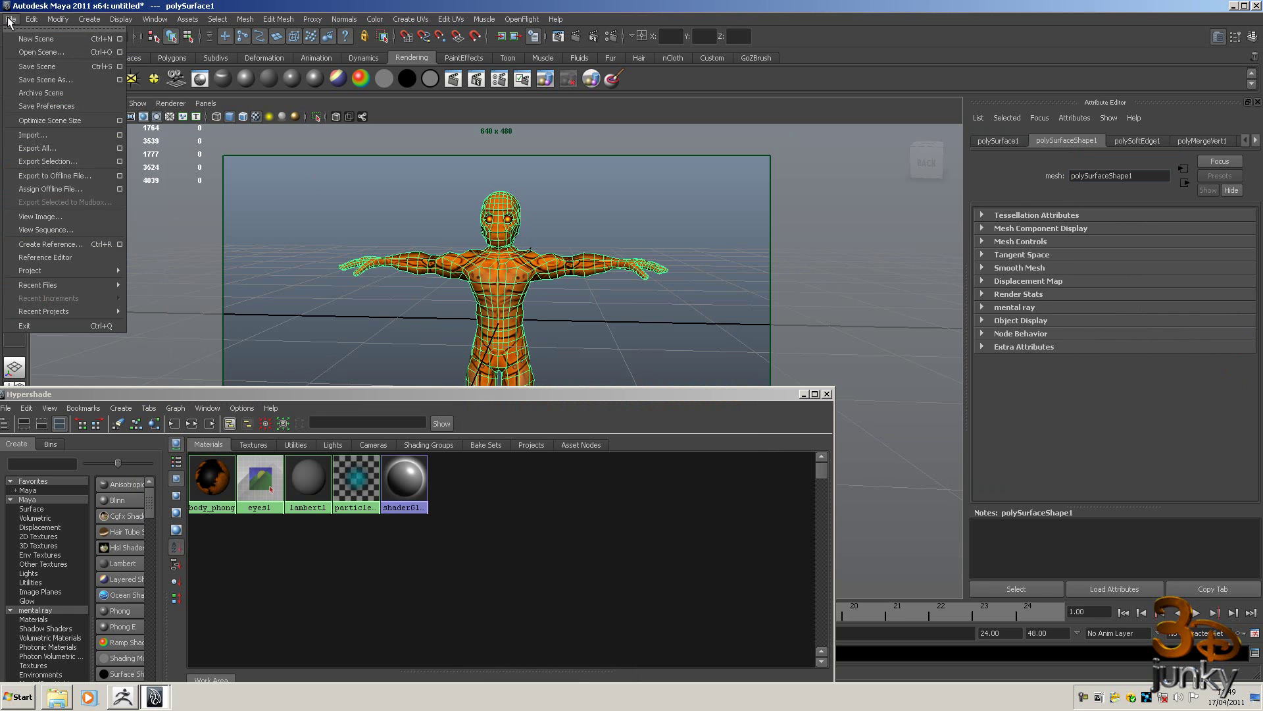
{"action": "left_click", "coordinate": [22, 66]}
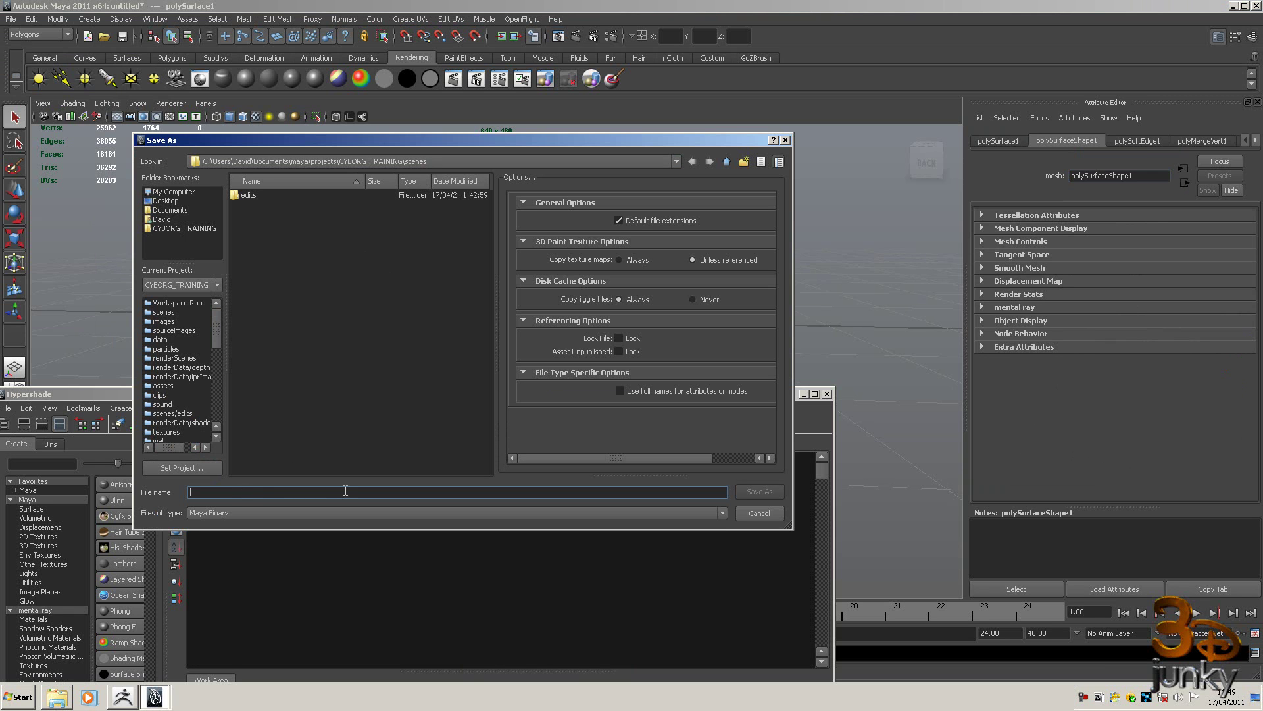
{"action": "type", "text": "Final_Cybord_A001"}
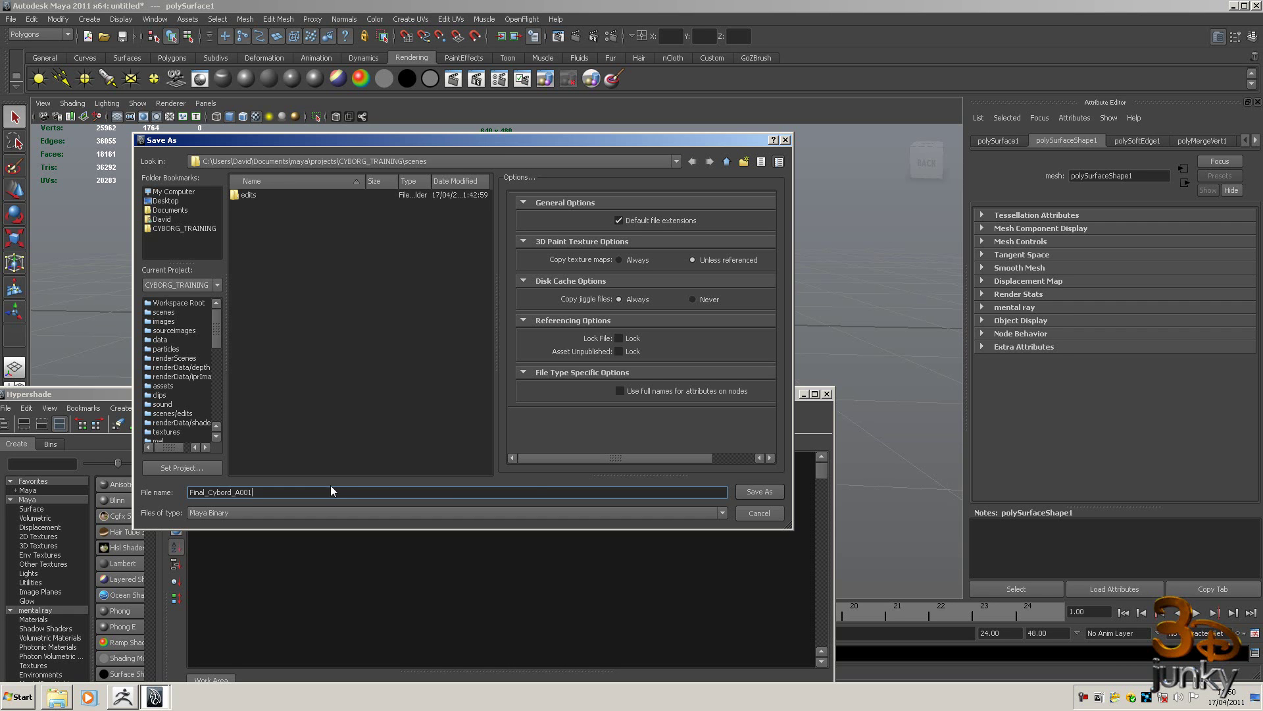
{"action": "left_click", "coordinate": [753, 488]}
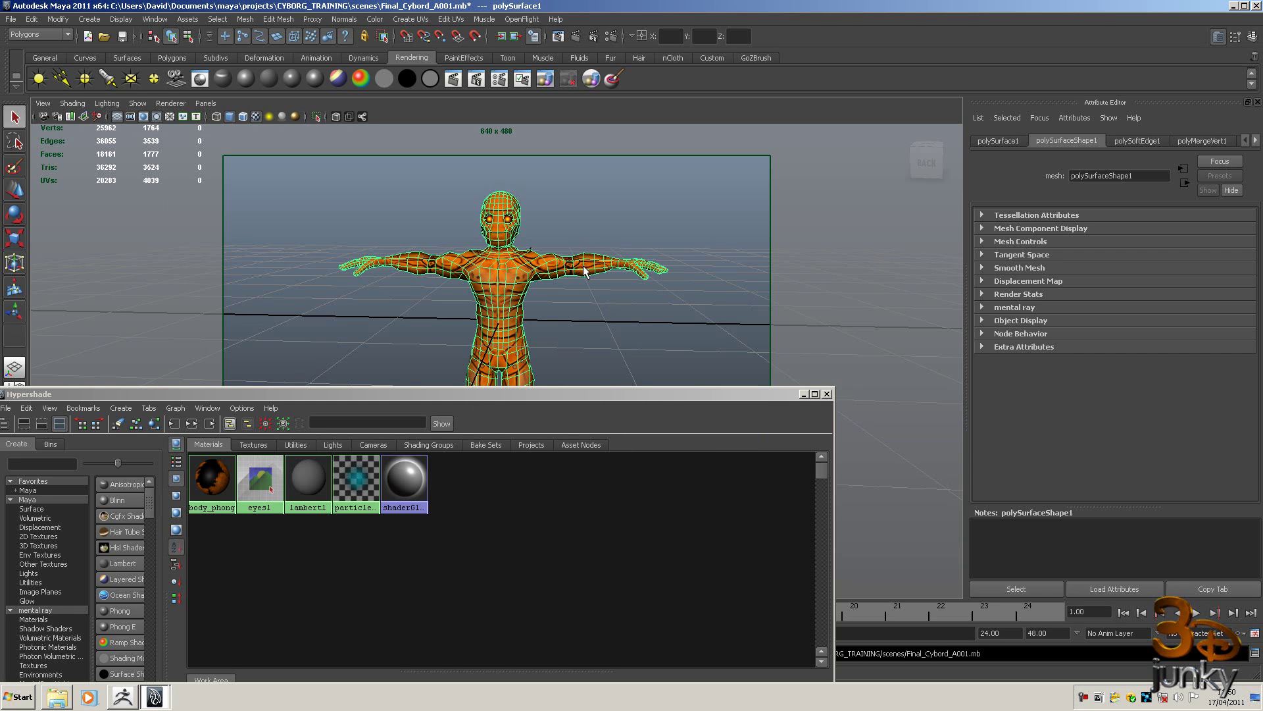
Check the cyborg body mesh's input nodes and delete its construction history
{"action": "left_click", "coordinate": [657, 396]}
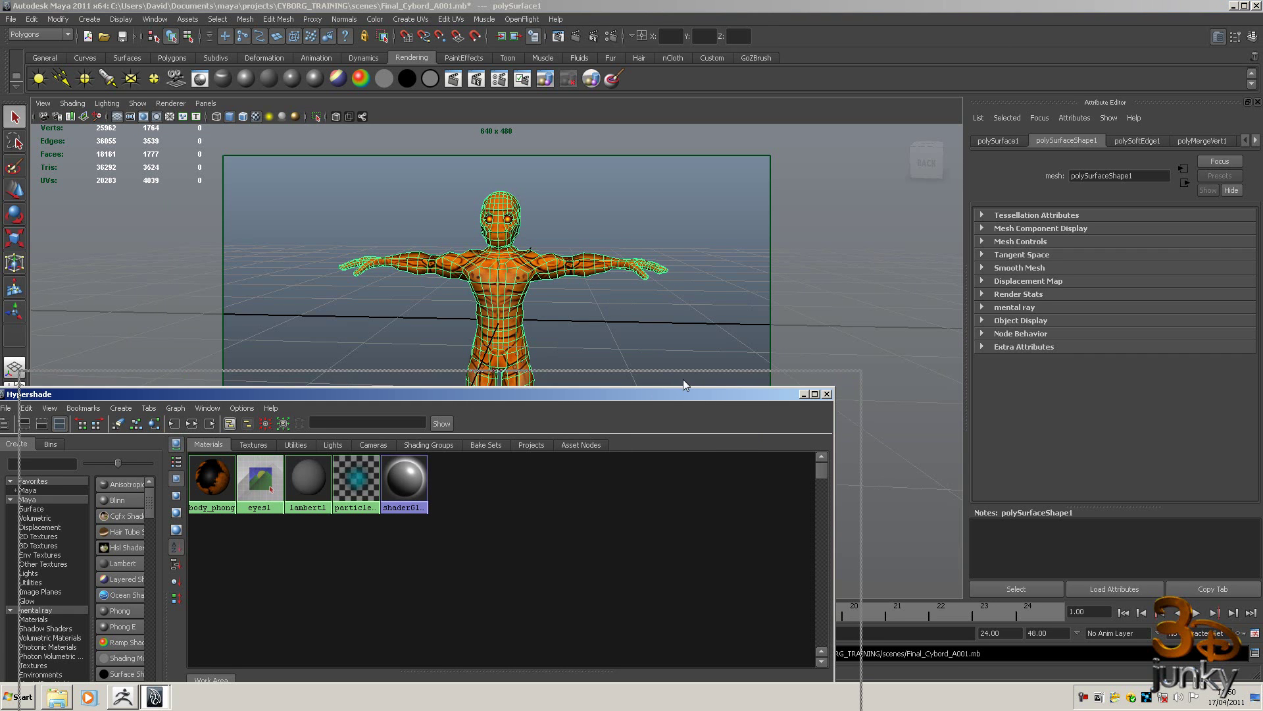
{"action": "left_click_drag", "start_coordinate": [662, 395], "coordinate": [435, 404]}
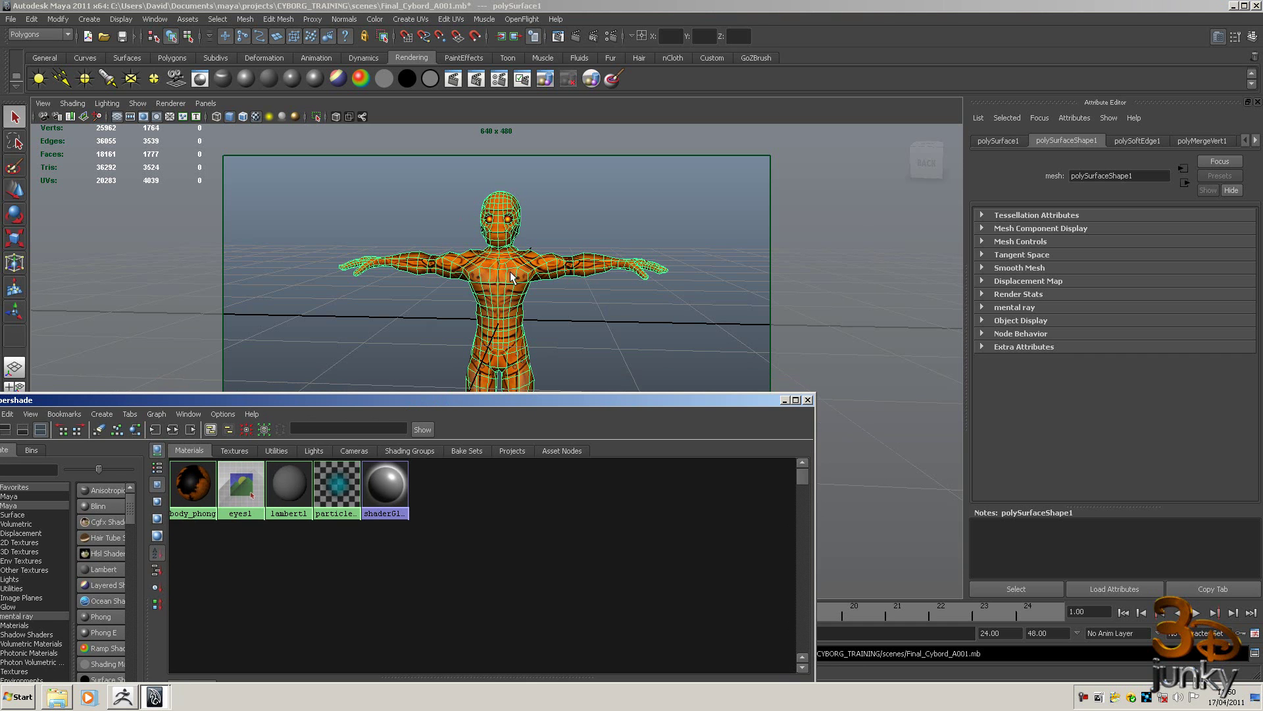
{"action": "left_click", "coordinate": [598, 305]}
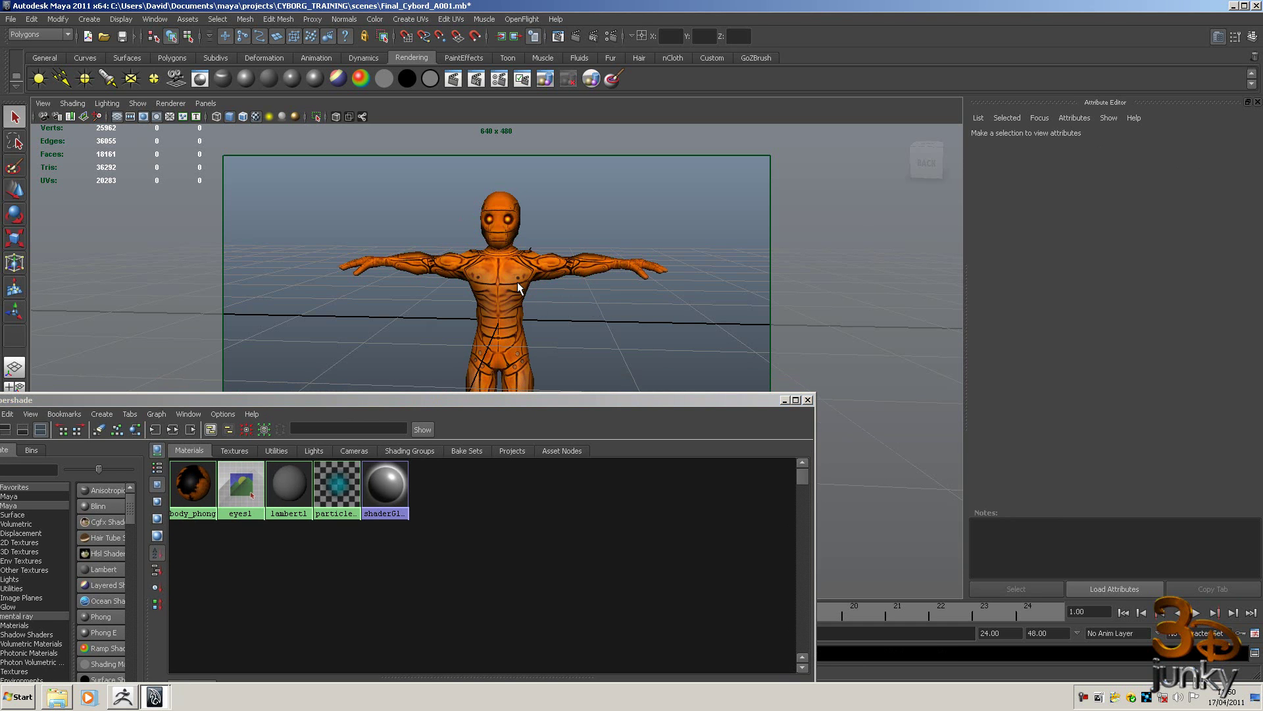
{"action": "left_click", "coordinate": [517, 283]}
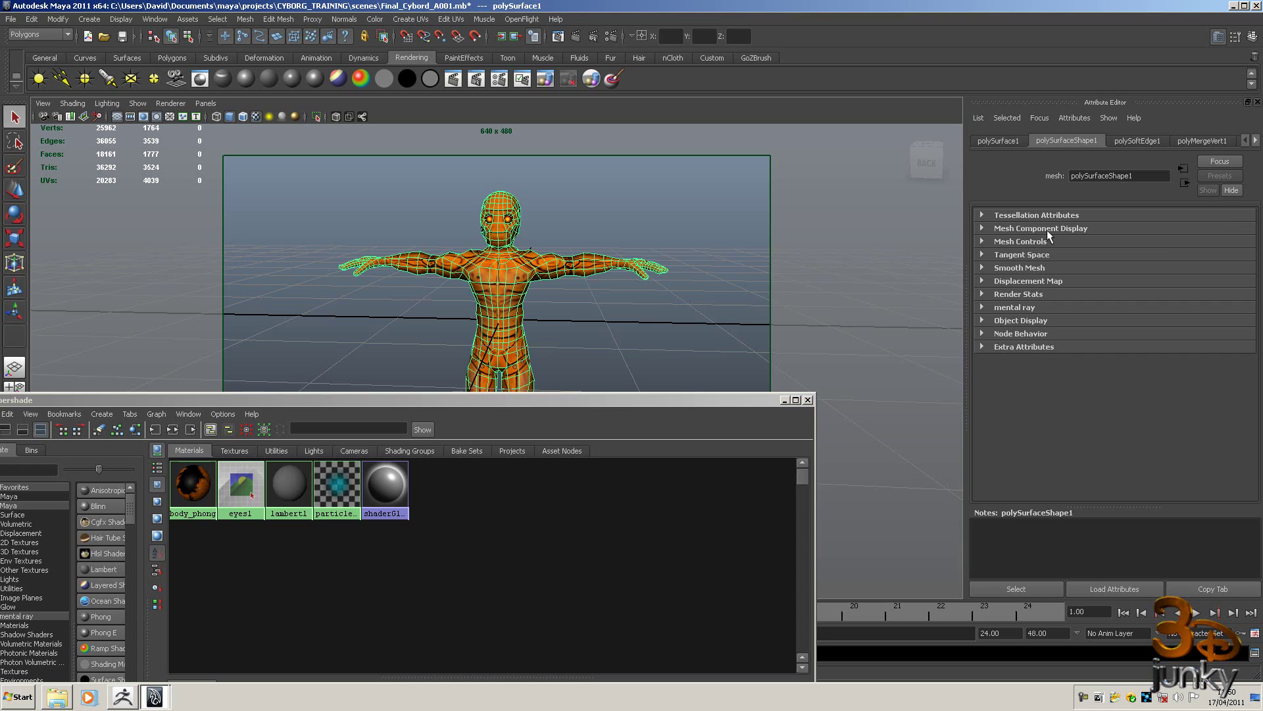
{"action": "left_click", "coordinate": [1256, 141]}
{"action": "left_click", "coordinate": [1256, 141]}
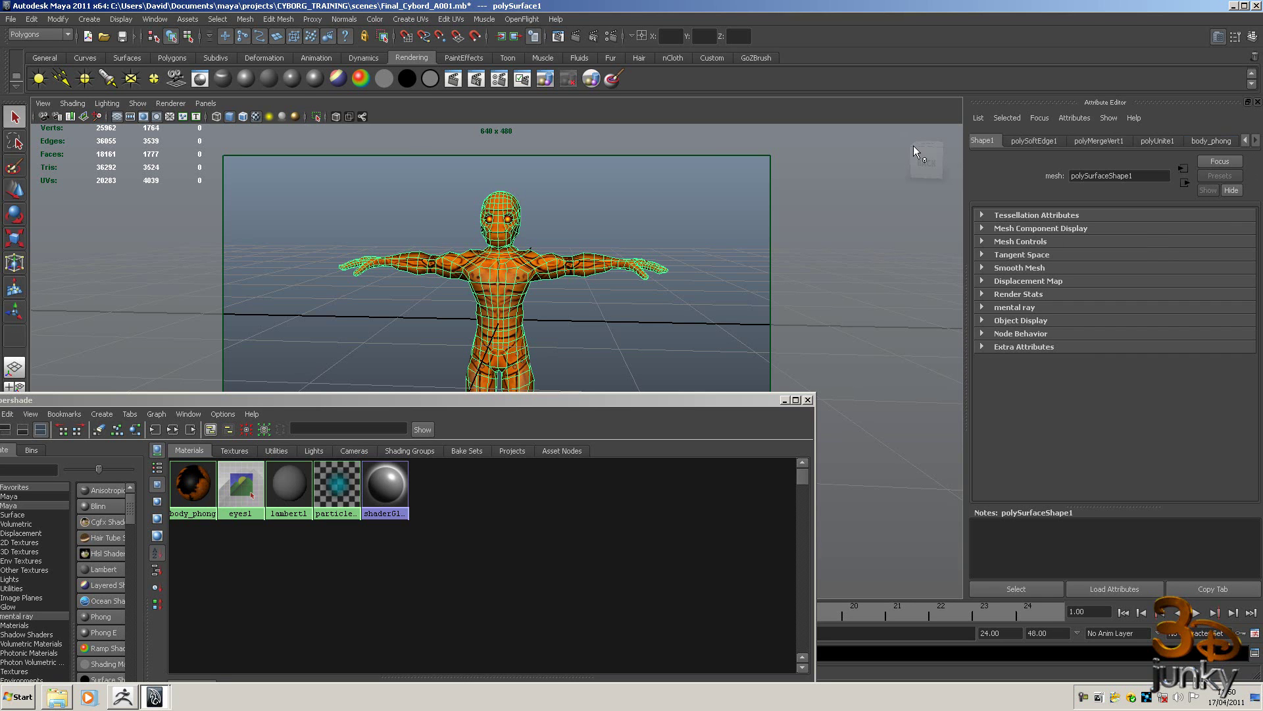
{"action": "left_click", "coordinate": [32, 19]}
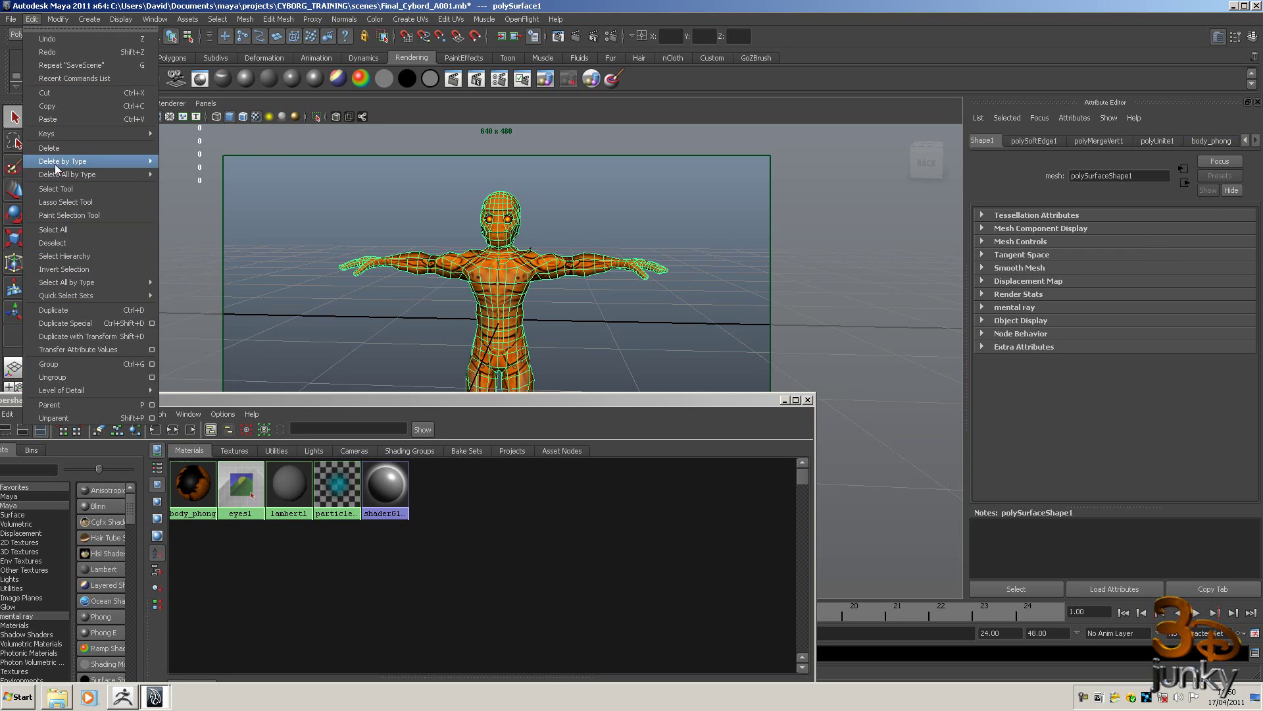
{"action": "mouse_move", "coordinate": [61, 164]}
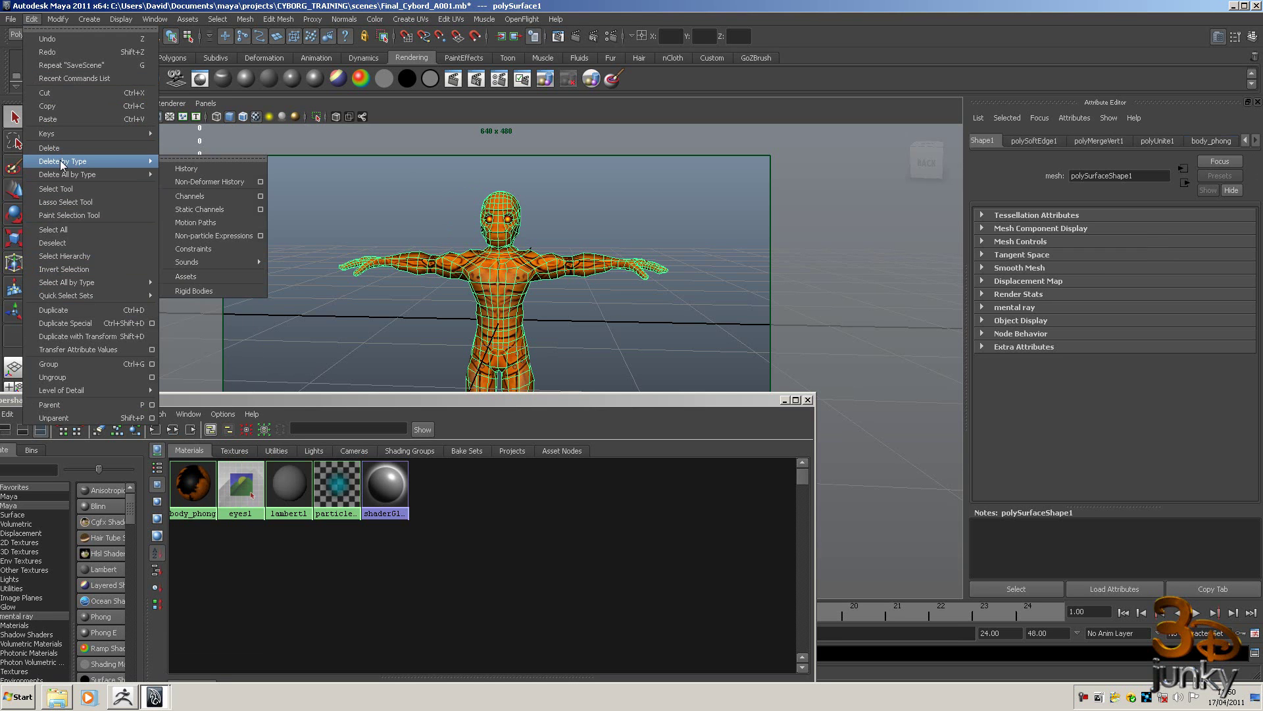
{"action": "left_click", "coordinate": [211, 169]}
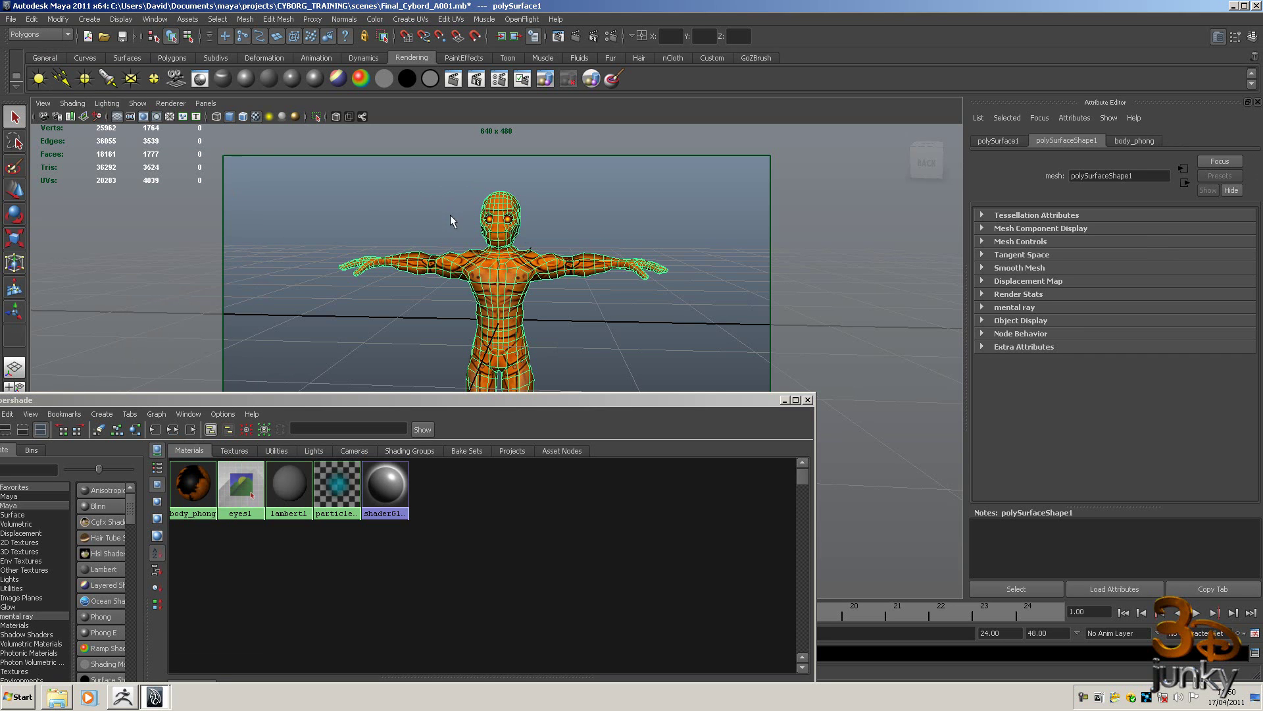
Delete the construction history of the eyes mesh and clear the selection
{"action": "left_click", "coordinate": [554, 247]}
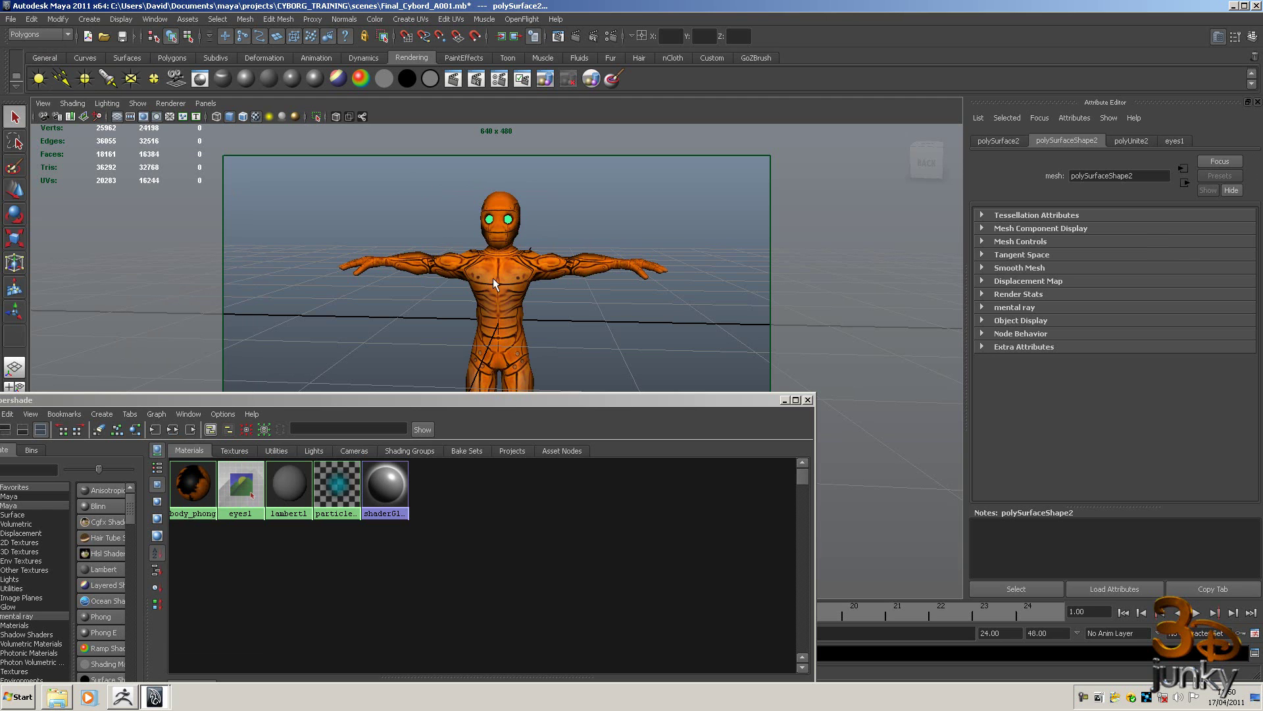
{"action": "left_click", "coordinate": [31, 20]}
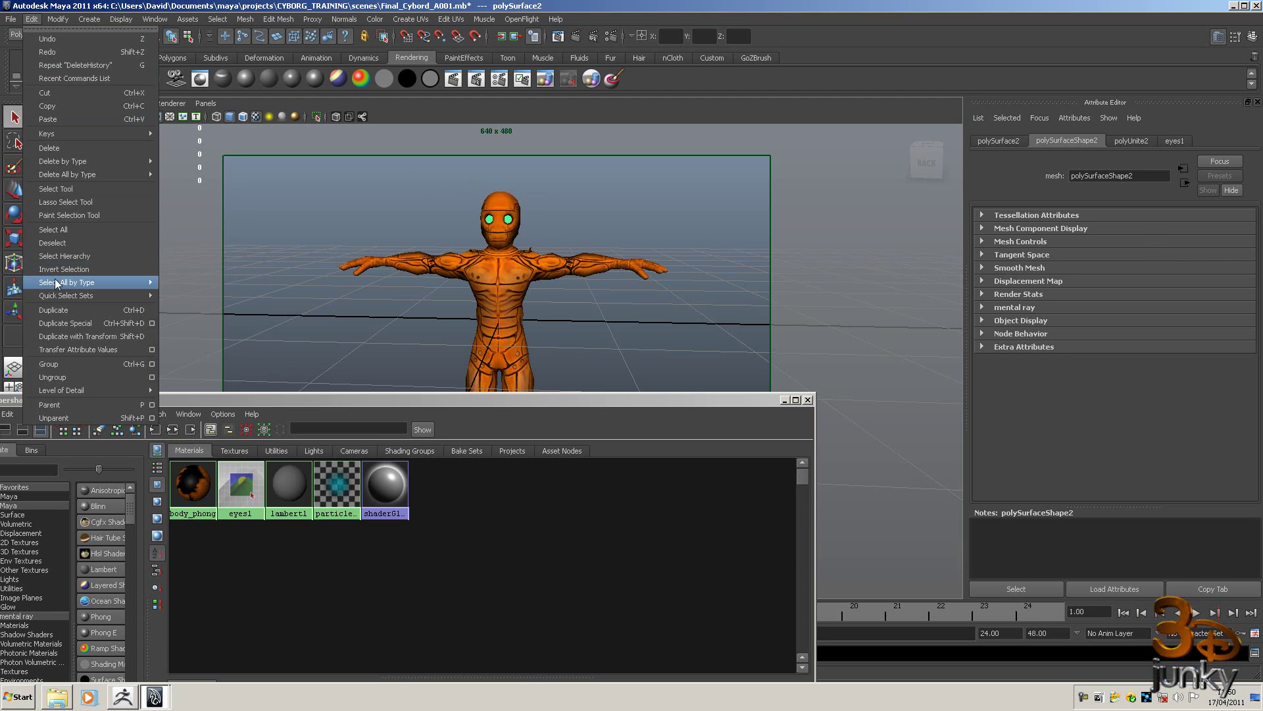
{"action": "mouse_move", "coordinate": [67, 166]}
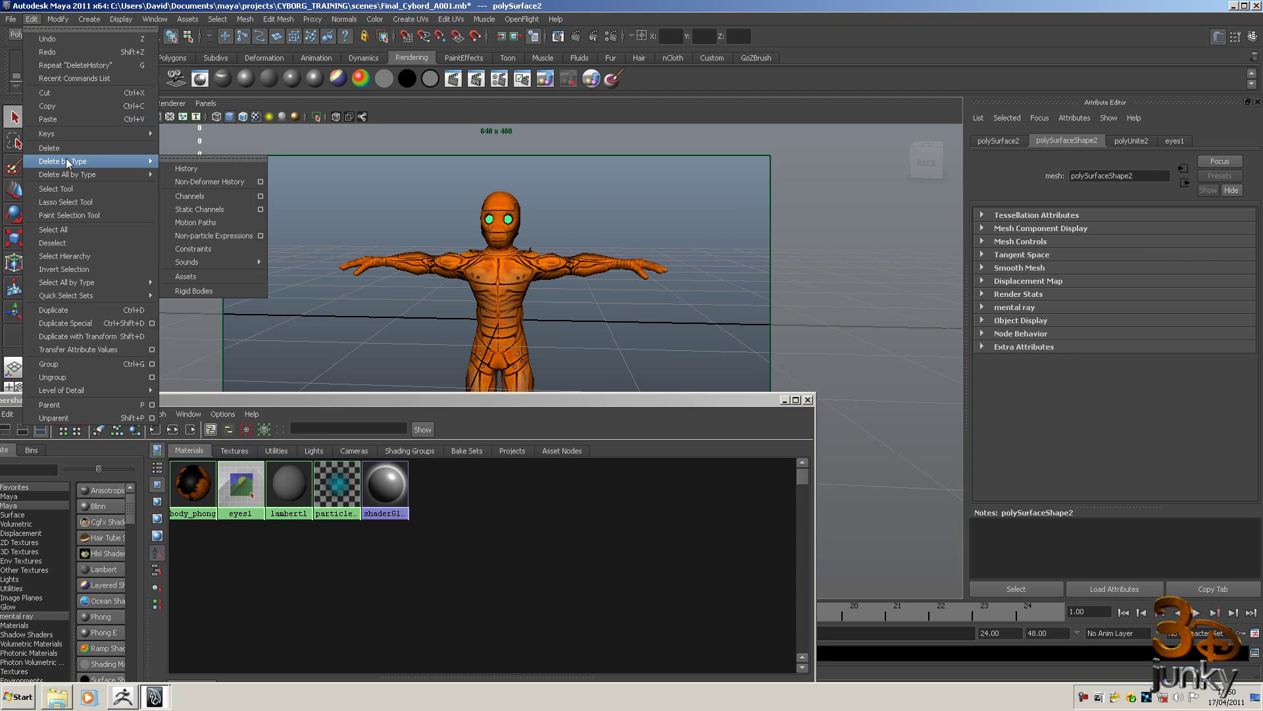
{"action": "left_click", "coordinate": [225, 167]}
{"action": "left_click", "coordinate": [687, 220]}
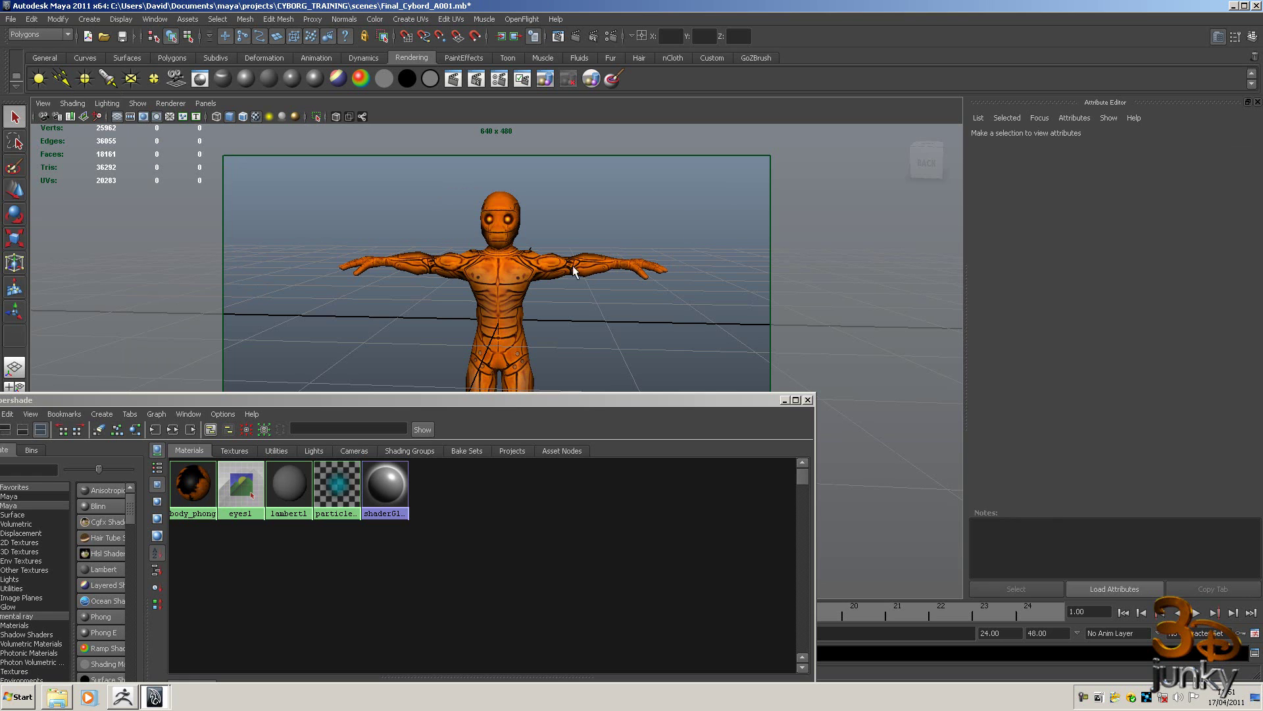
Map a File texture to the Bump Mapping of the cyborg's body_phong material and use it as Tangent Space Normals
{"action": "left_click", "coordinate": [534, 277]}
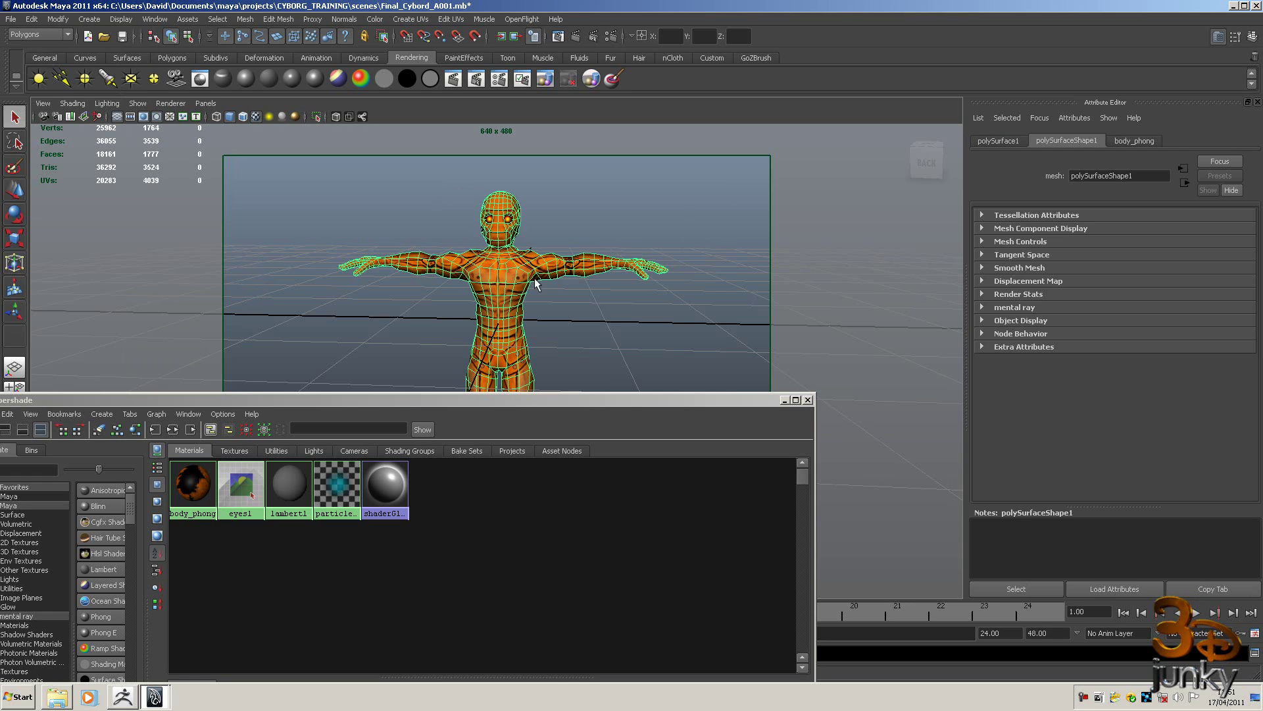
{"action": "left_click", "coordinate": [1127, 141]}
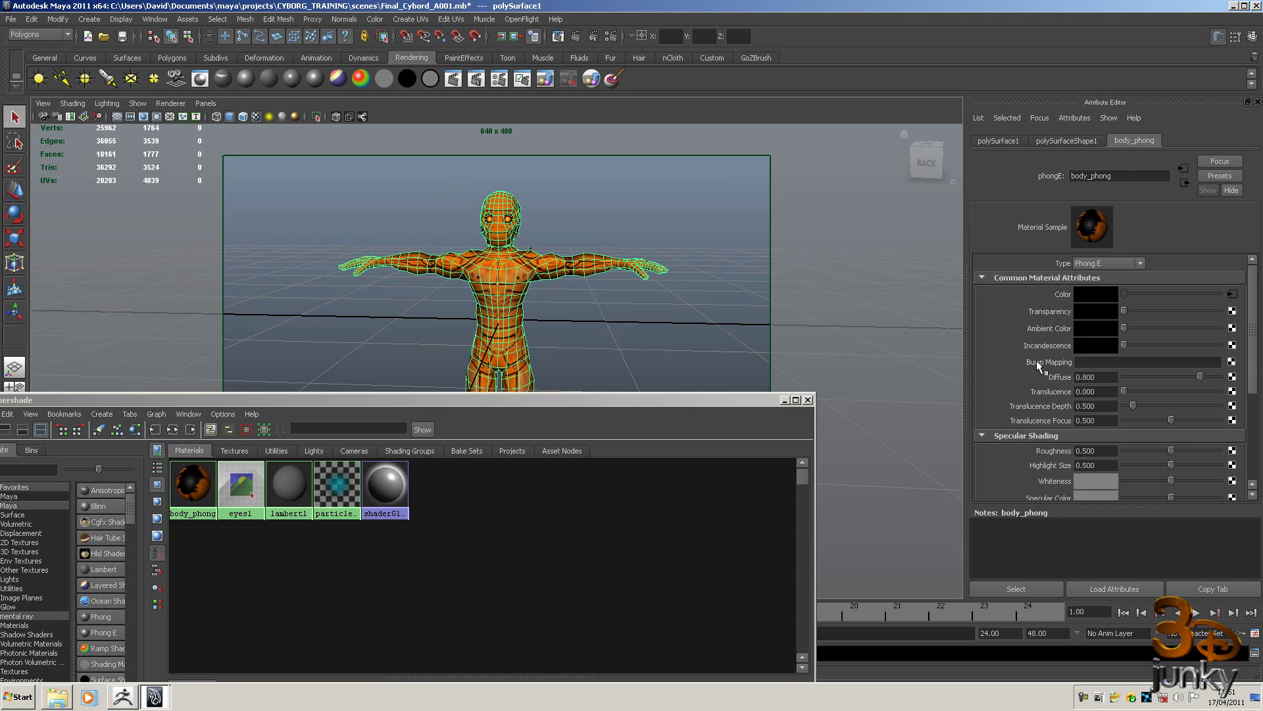
{"action": "left_click", "coordinate": [1232, 361]}
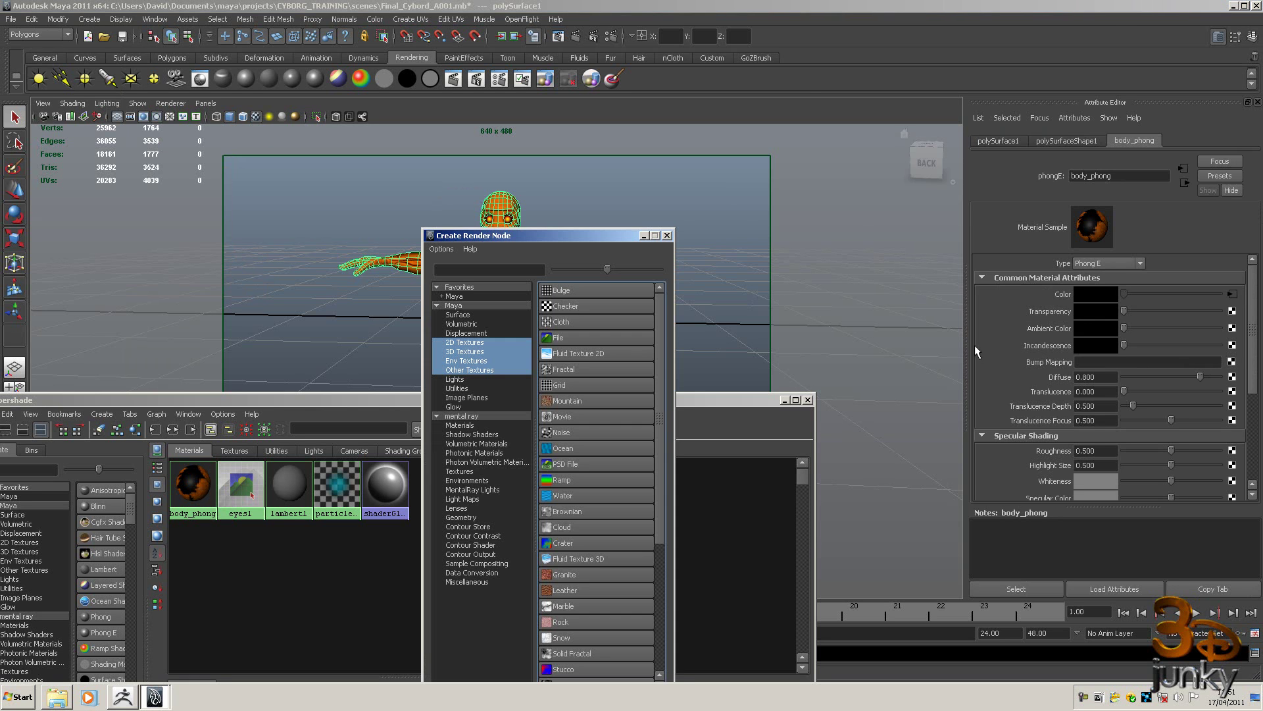
{"action": "left_click", "coordinate": [558, 337]}
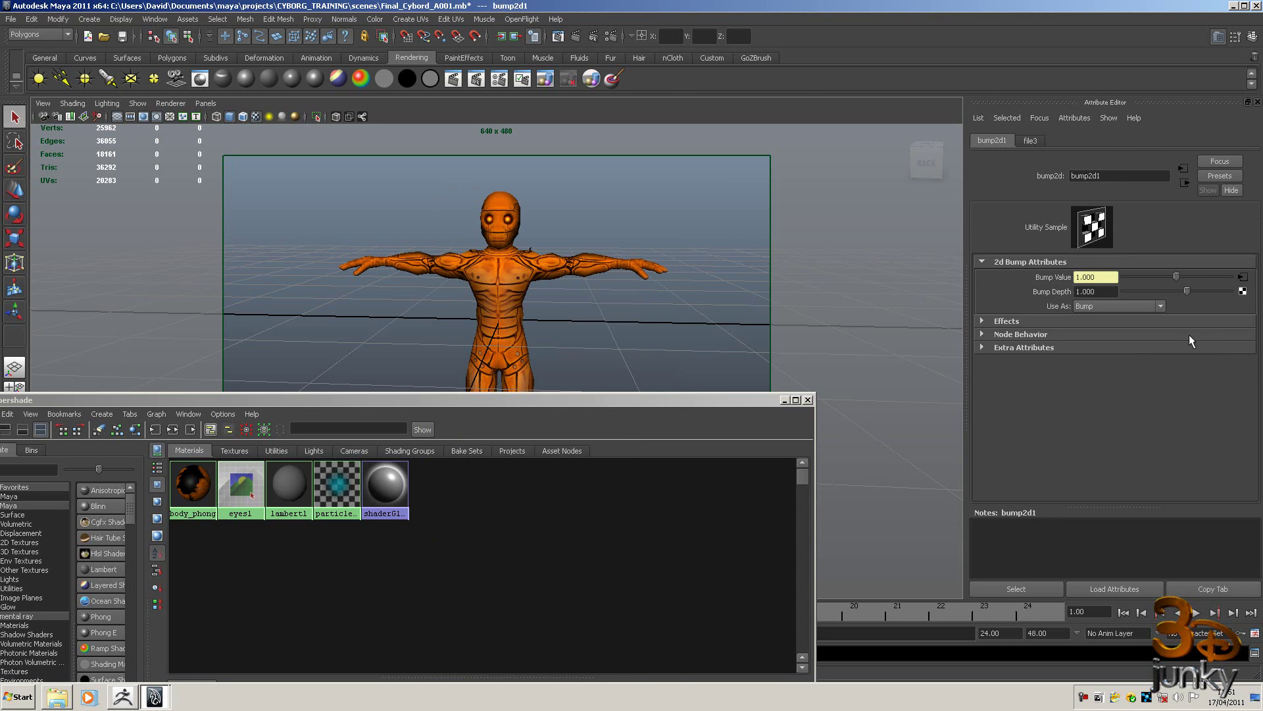
{"action": "left_click", "coordinate": [1162, 302]}
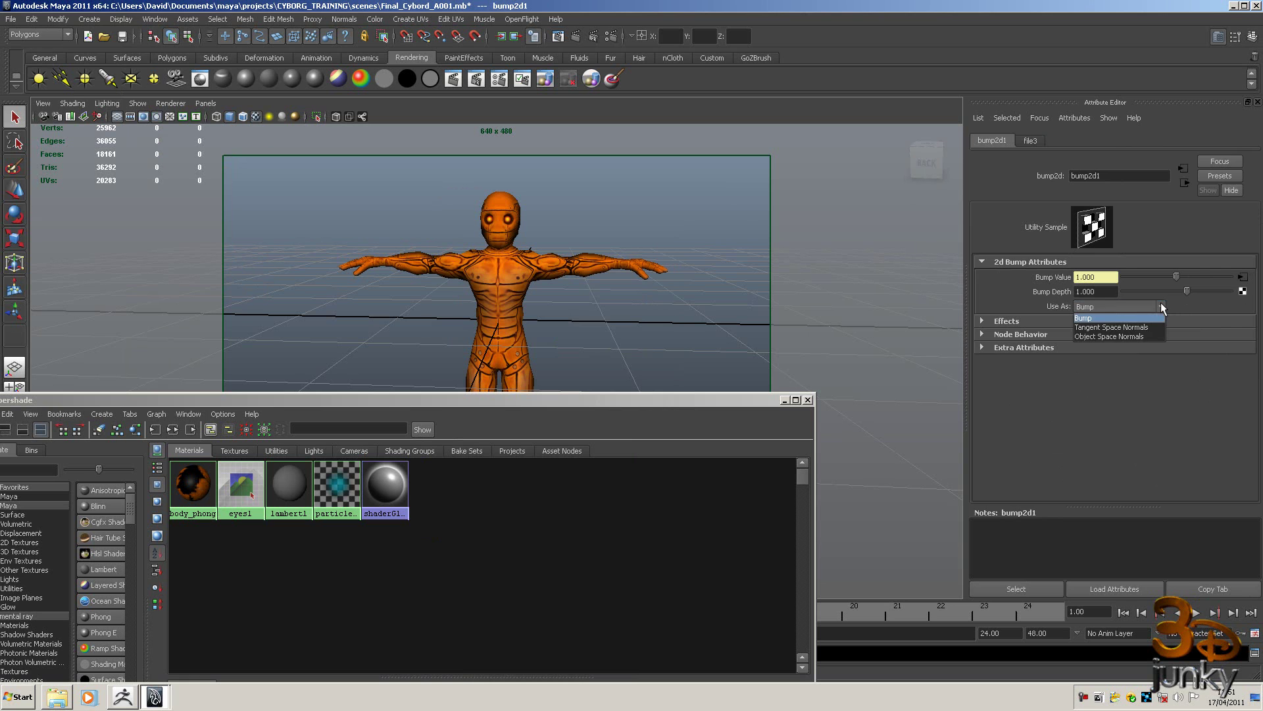
{"action": "left_click", "coordinate": [1131, 330]}
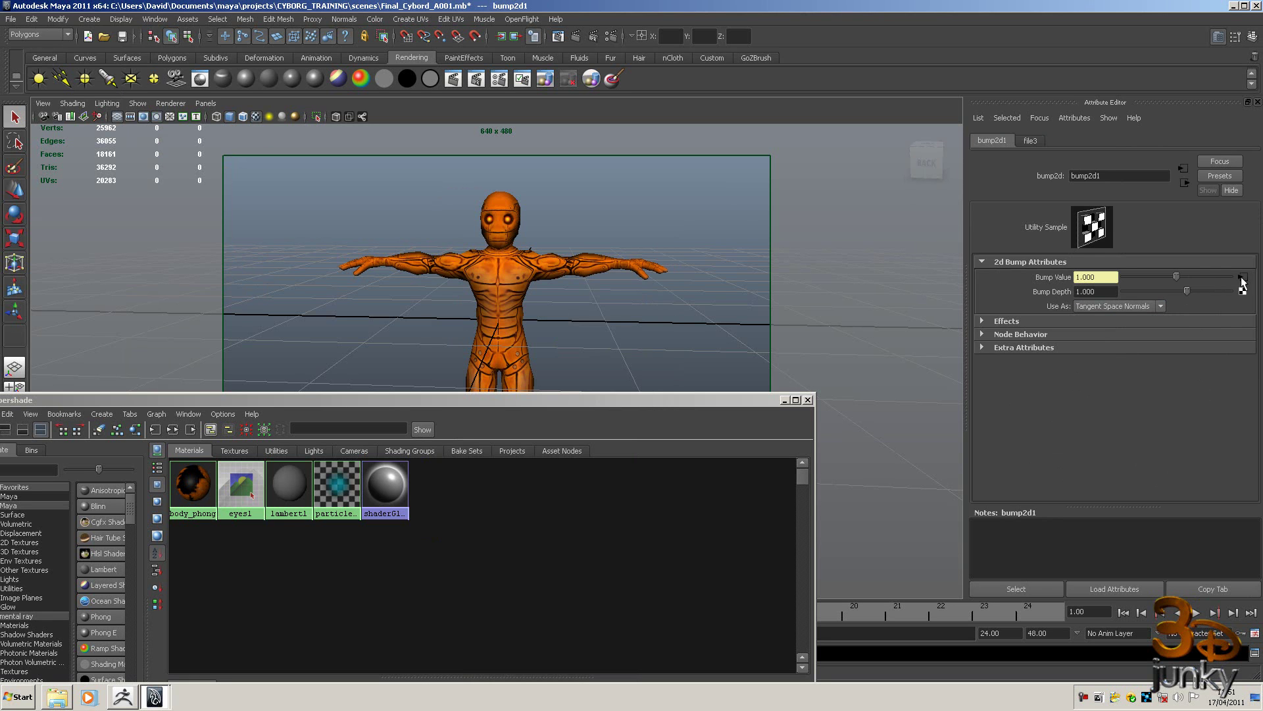
Load normal.tif from the sourceimages folder as the image of the bump's File texture
{"action": "left_click", "coordinate": [1242, 279]}
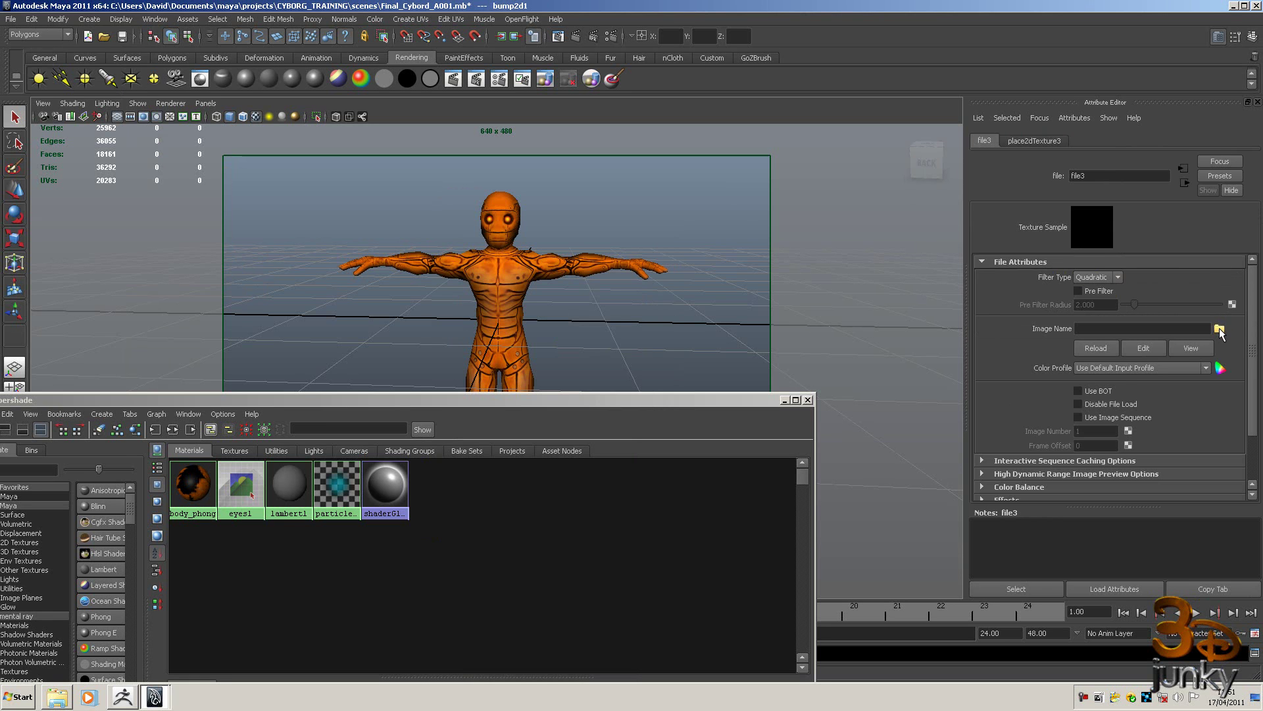
{"action": "left_click", "coordinate": [1219, 328]}
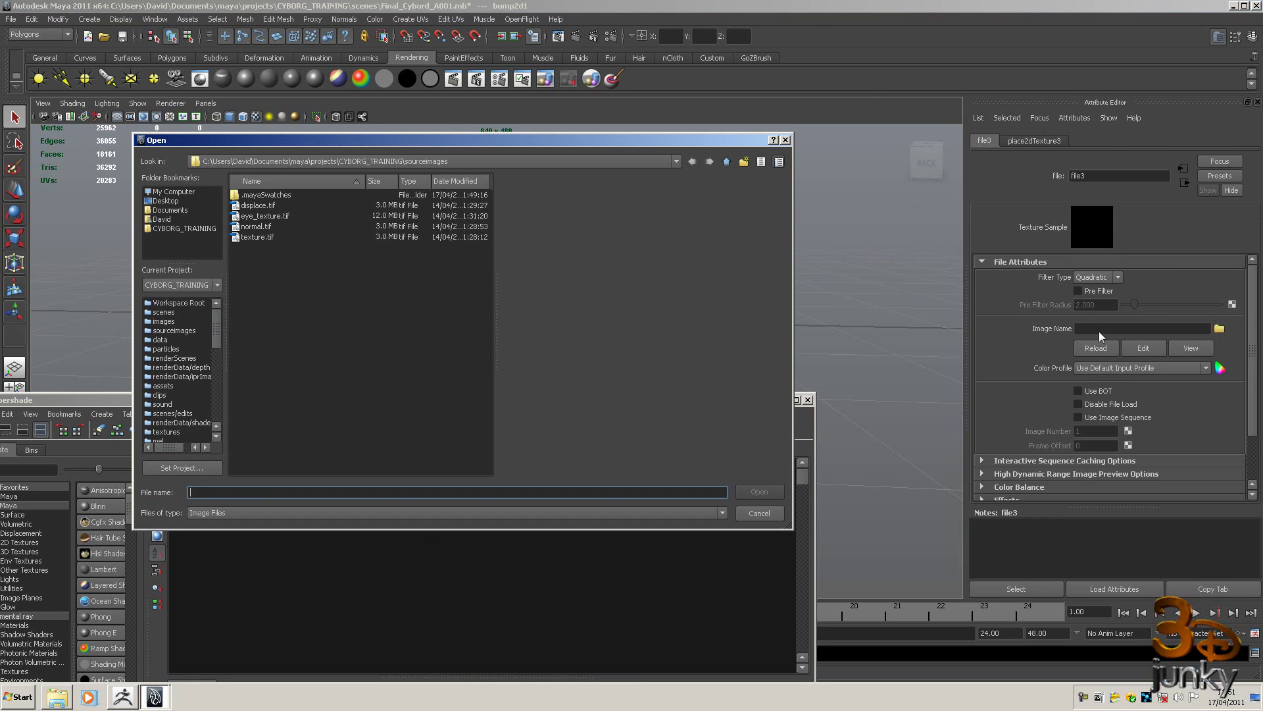
{"action": "double_click", "coordinate": [255, 226]}
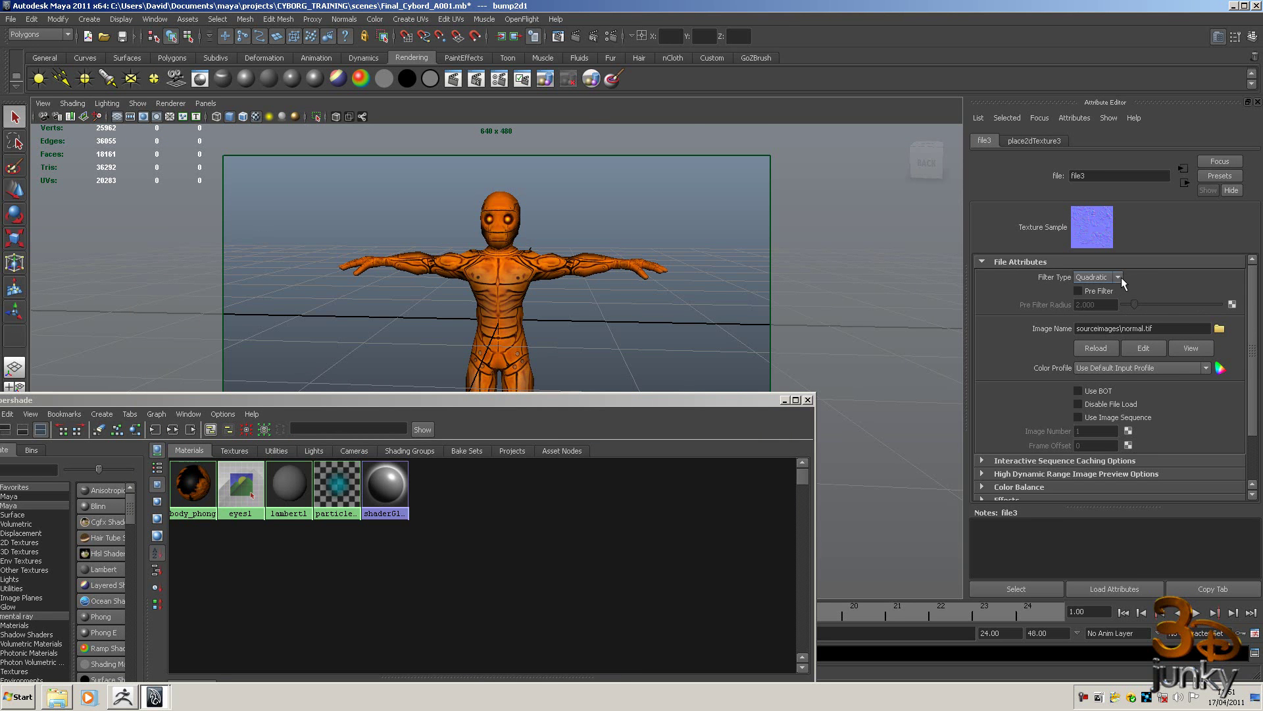
Clear the selection and switch the viewport to High Quality Rendering
{"action": "left_click", "coordinate": [669, 254]}
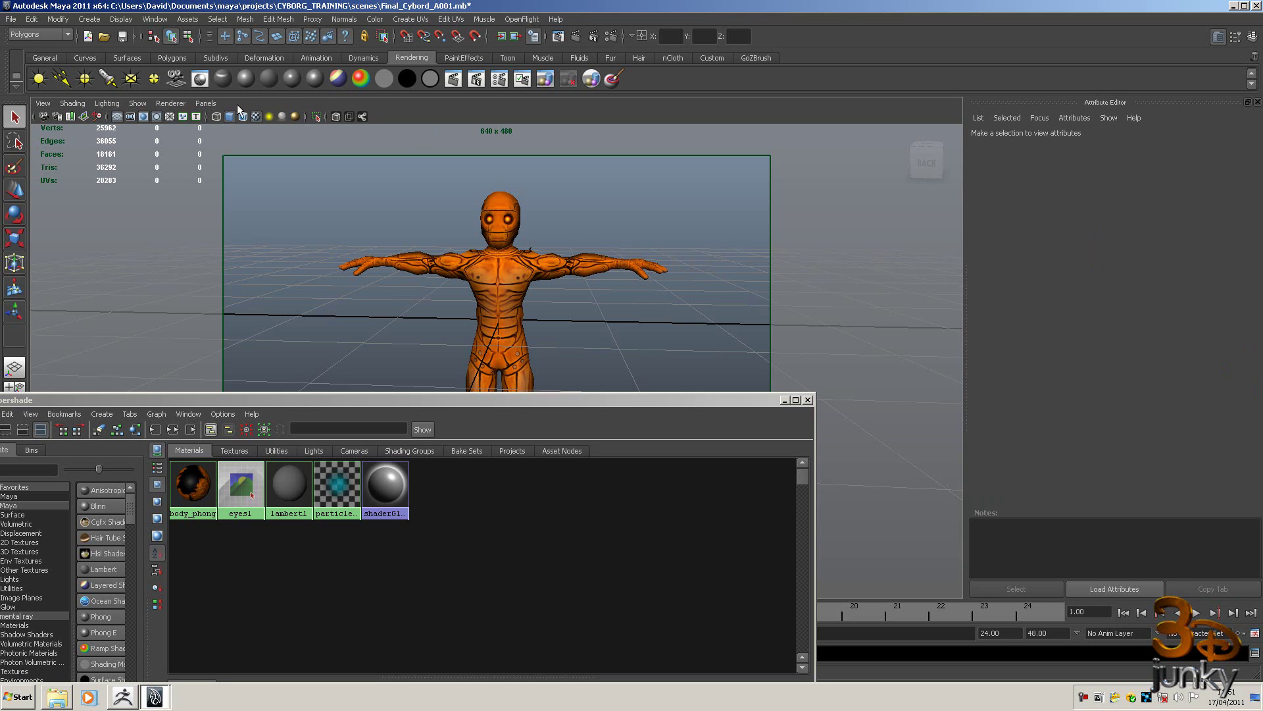
{"action": "left_click", "coordinate": [174, 104]}
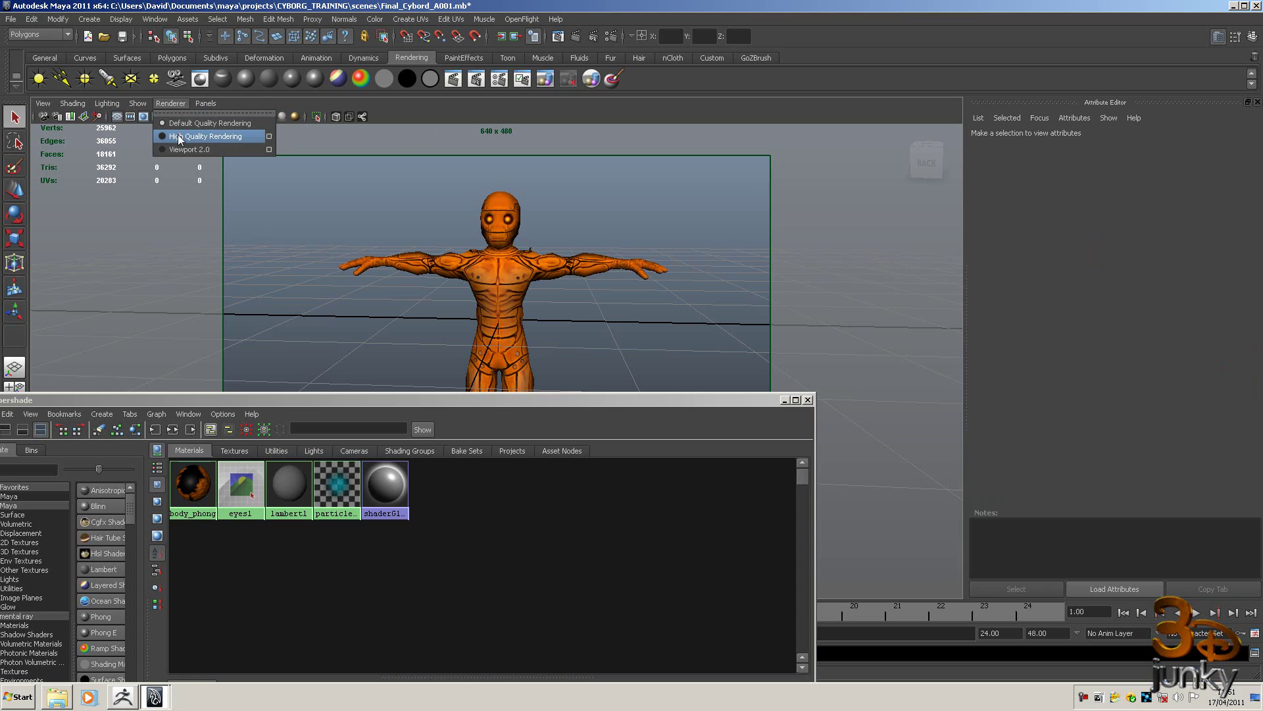
{"action": "left_click", "coordinate": [179, 137]}
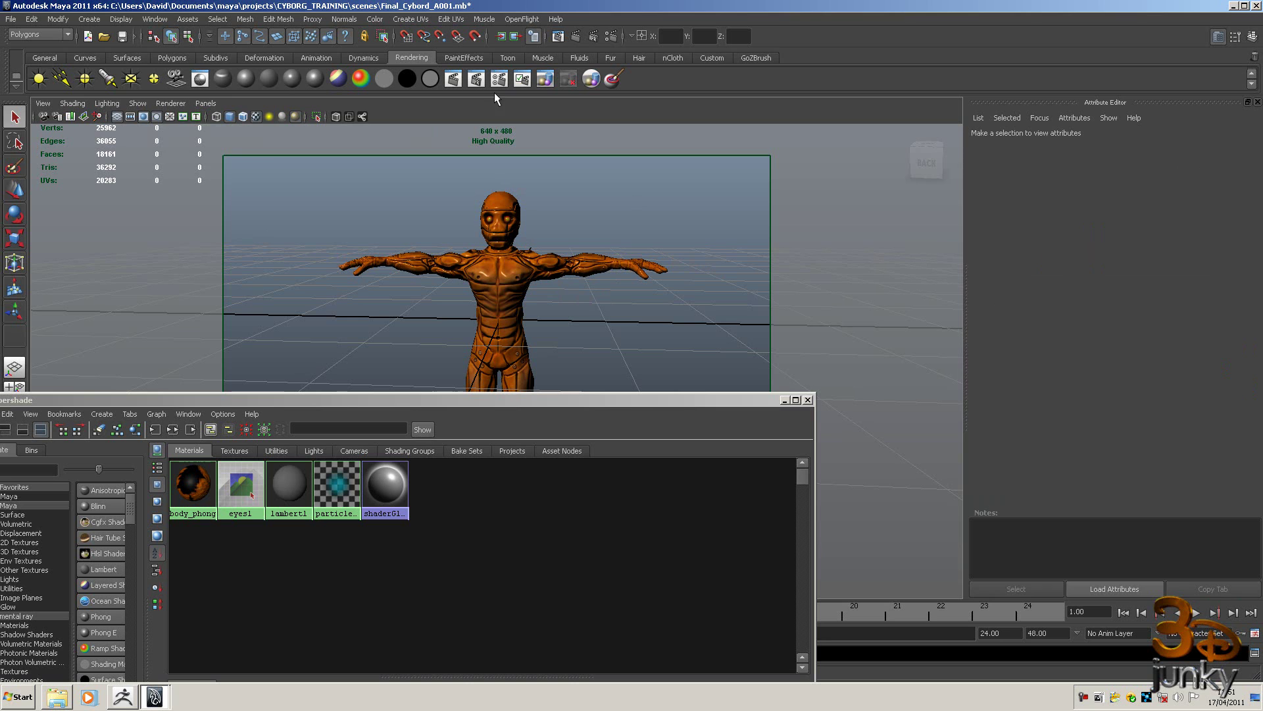
Set the mental ray quality preset to Production and render the current frame
{"action": "left_click", "coordinate": [575, 37]}
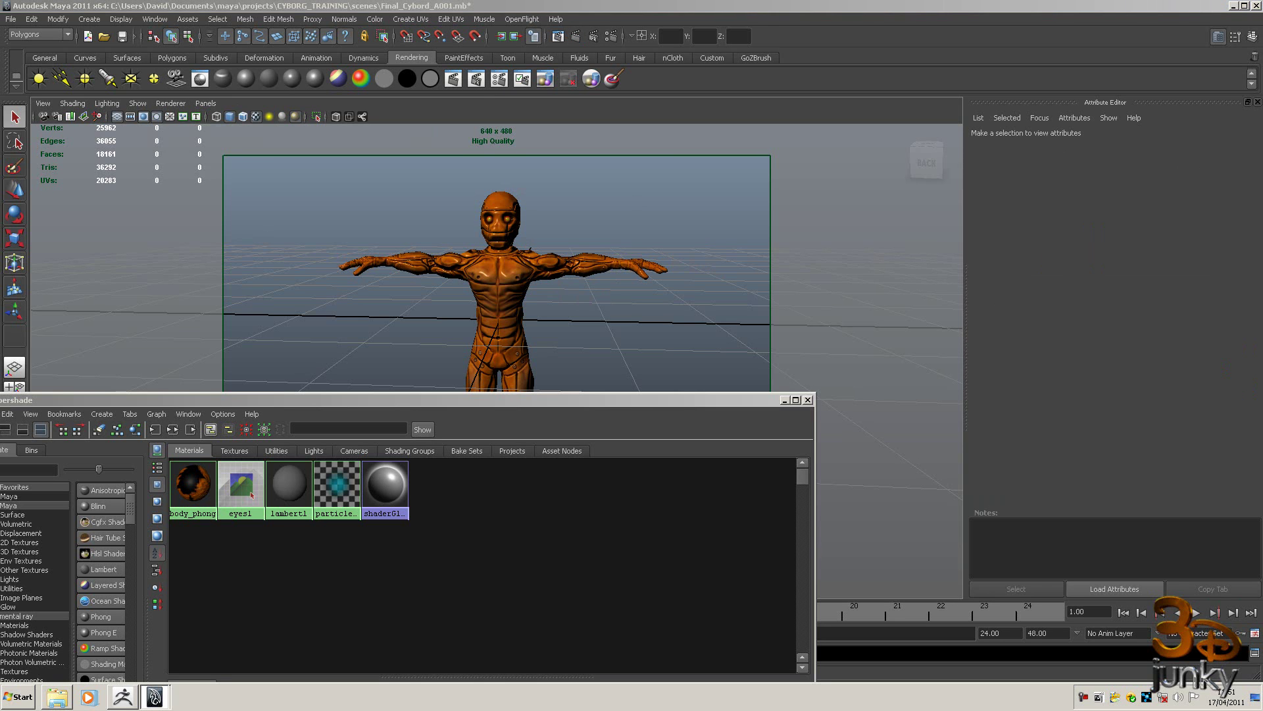
{"action": "left_click", "coordinate": [611, 36]}
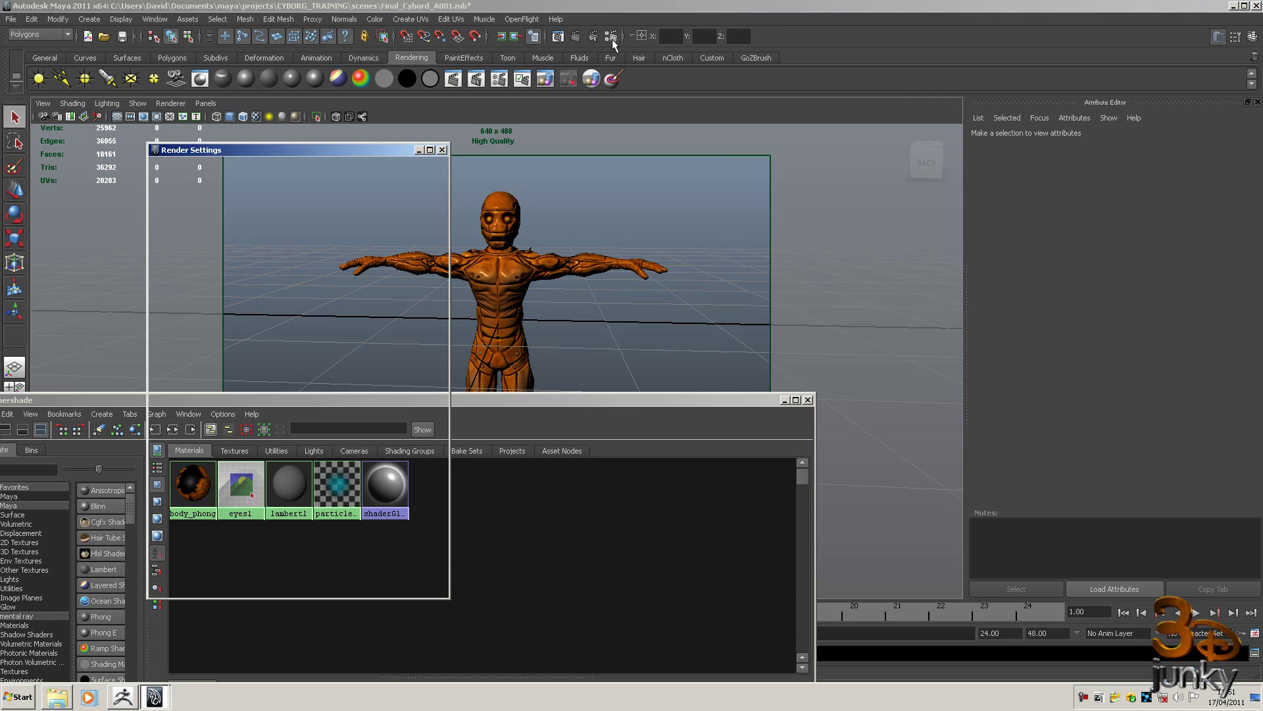
{"action": "left_click", "coordinate": [355, 237]}
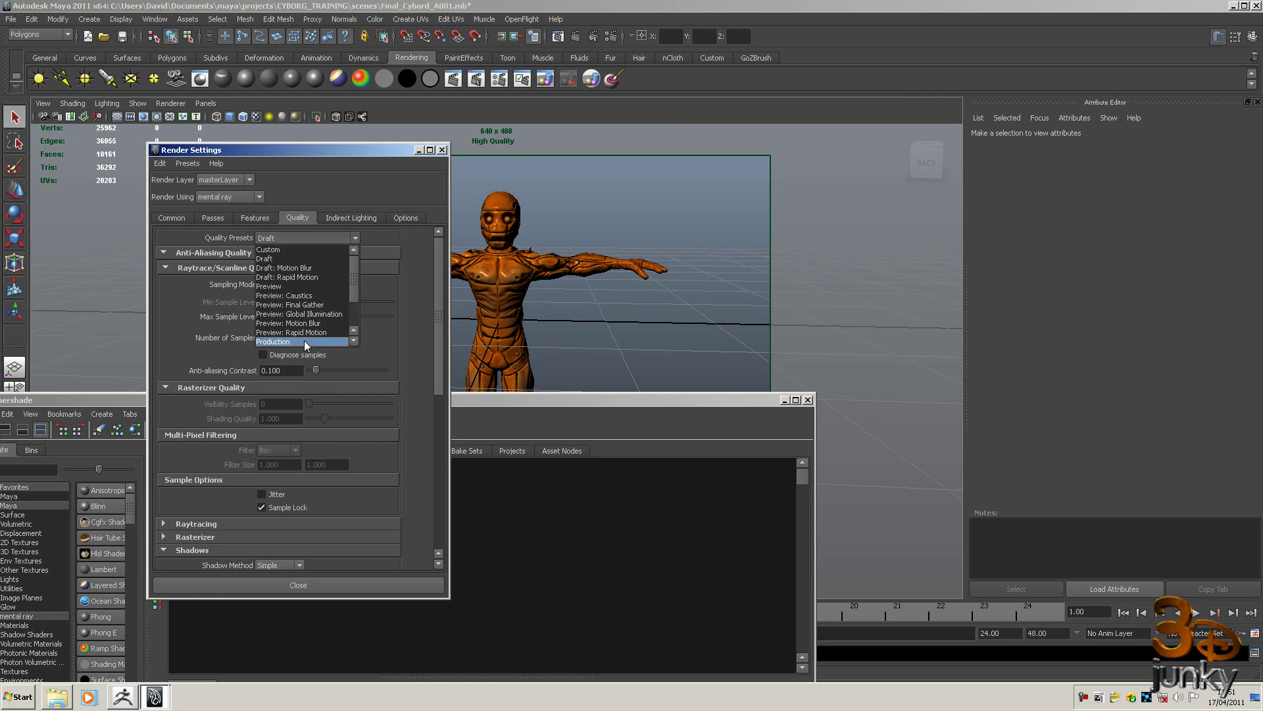
{"action": "left_click", "coordinate": [302, 342]}
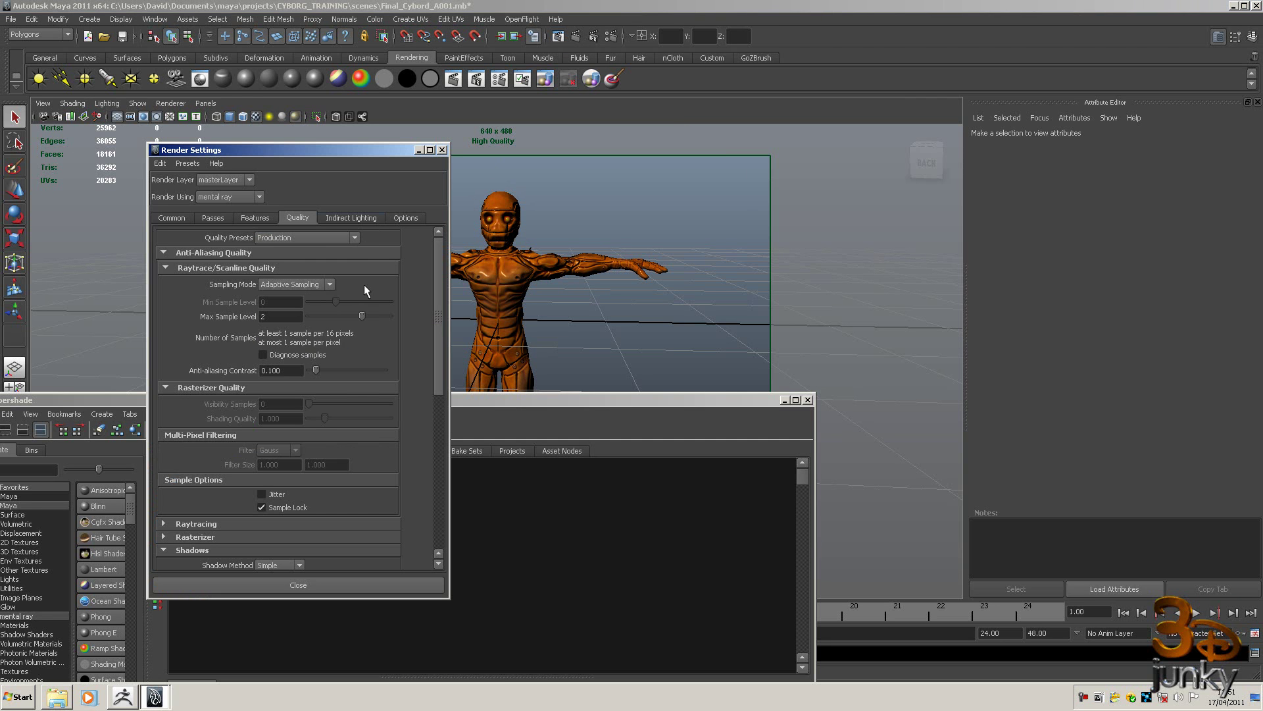
{"action": "left_click", "coordinate": [357, 587]}
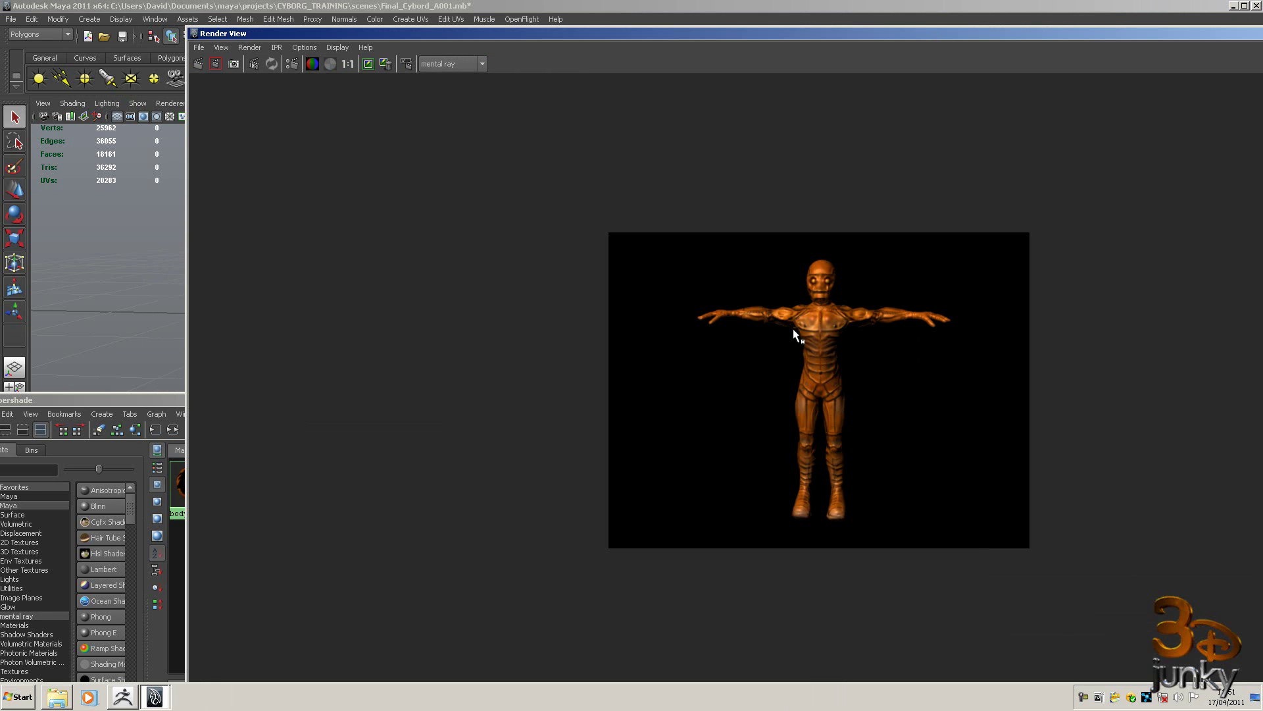
Examine the rendered cyborg and close the Render View
{"action": "left_click_drag", "start_coordinate": [721, 31], "coordinate": [868, 23]}
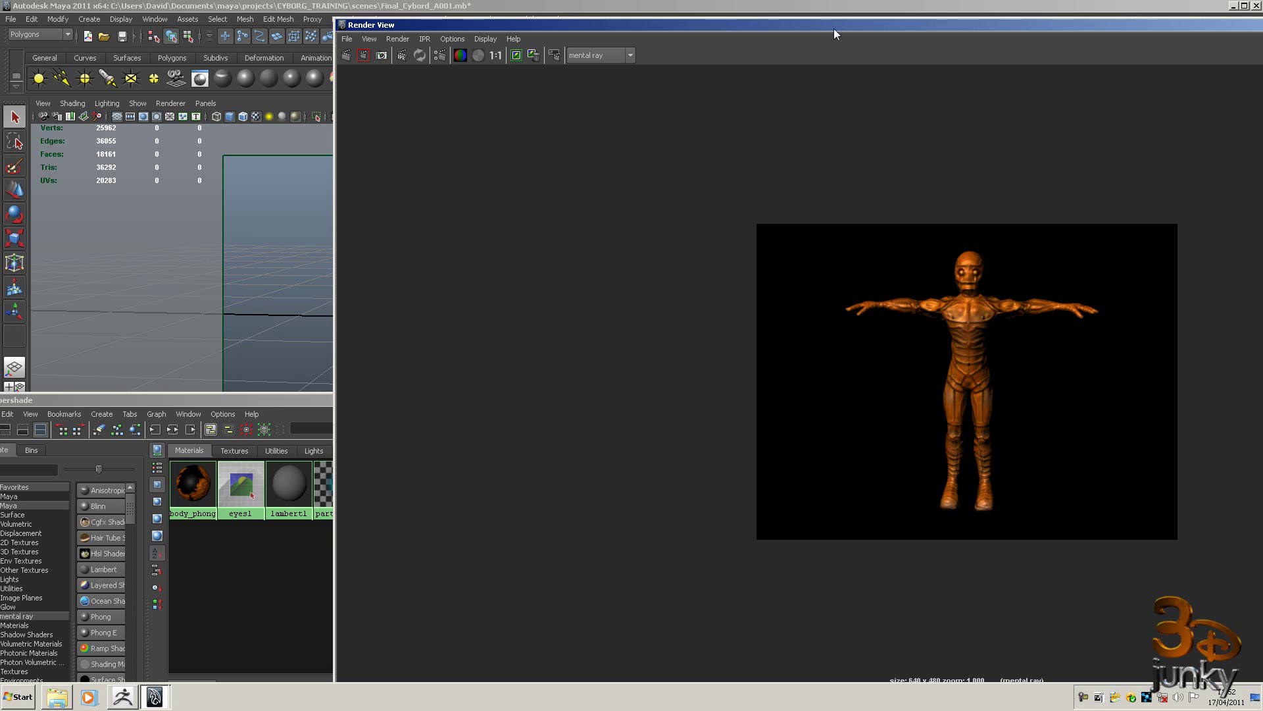
{"action": "left_click_drag", "start_coordinate": [834, 29], "coordinate": [1262, 66]}
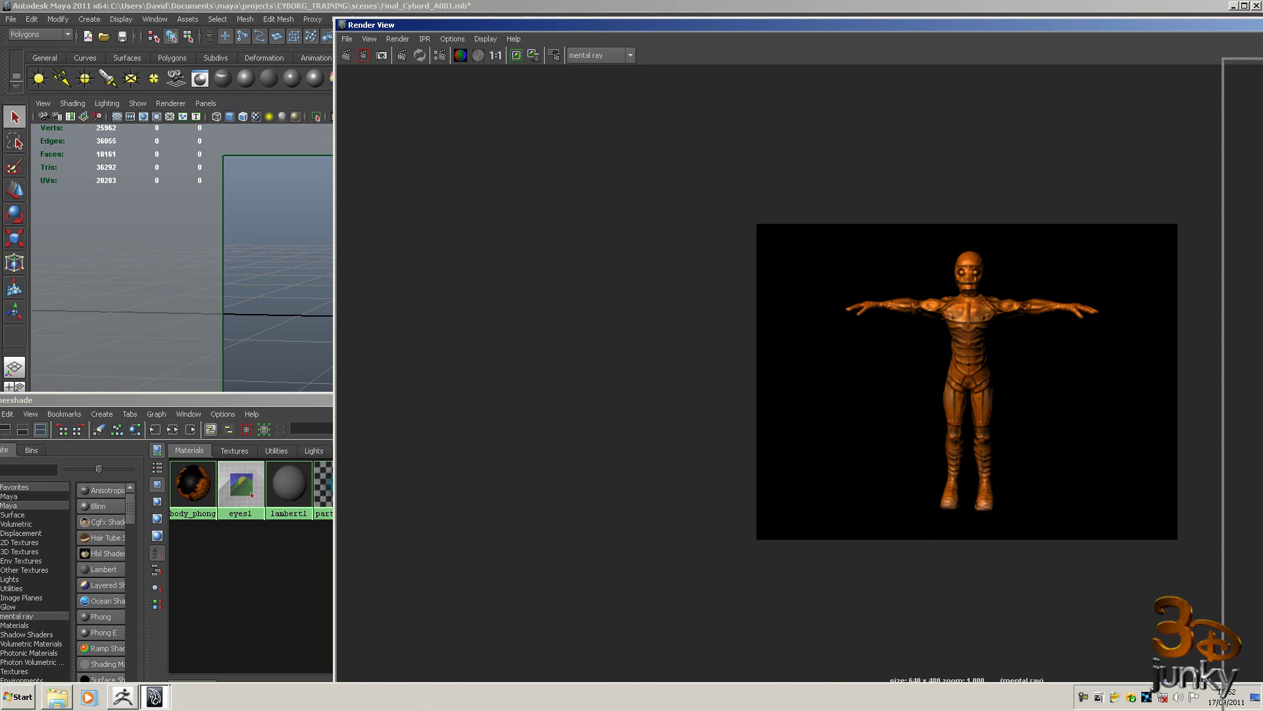
{"action": "key", "text": "Escape"}
{"action": "key", "text": "alt+F4"}
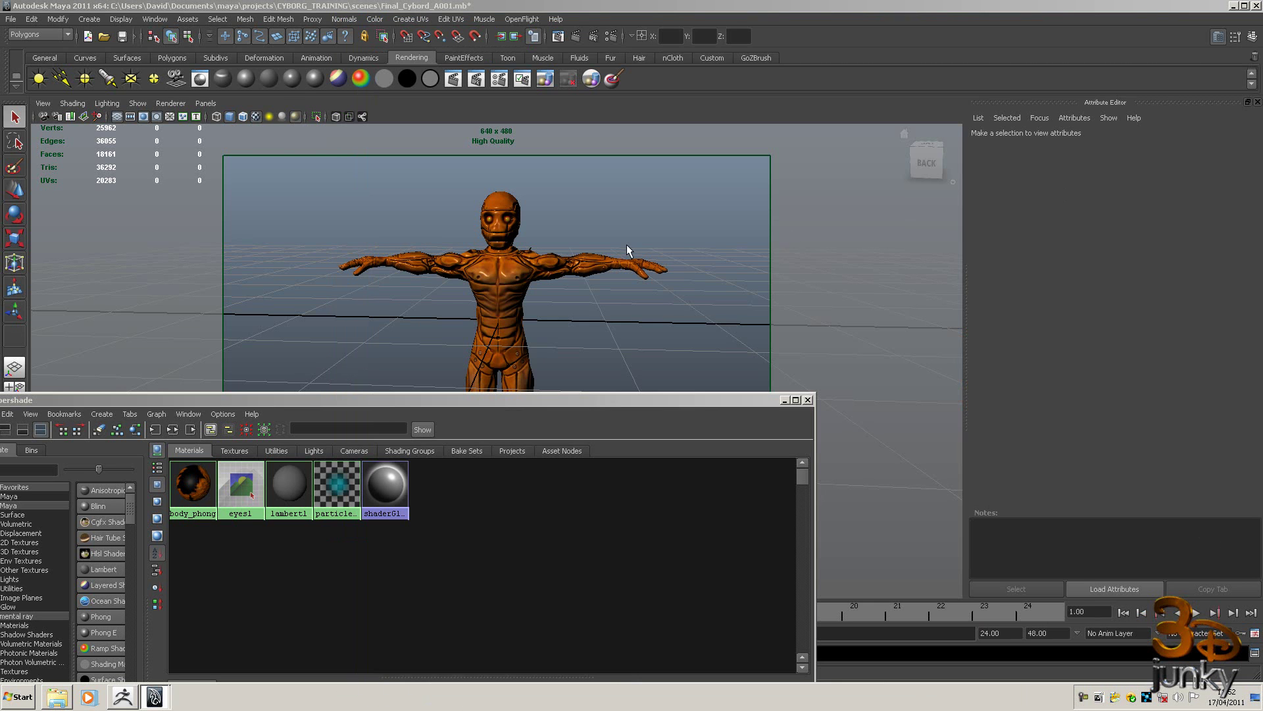
Select the cyborg body mesh and display its body_phong material attributes
{"action": "left_click", "coordinate": [511, 279]}
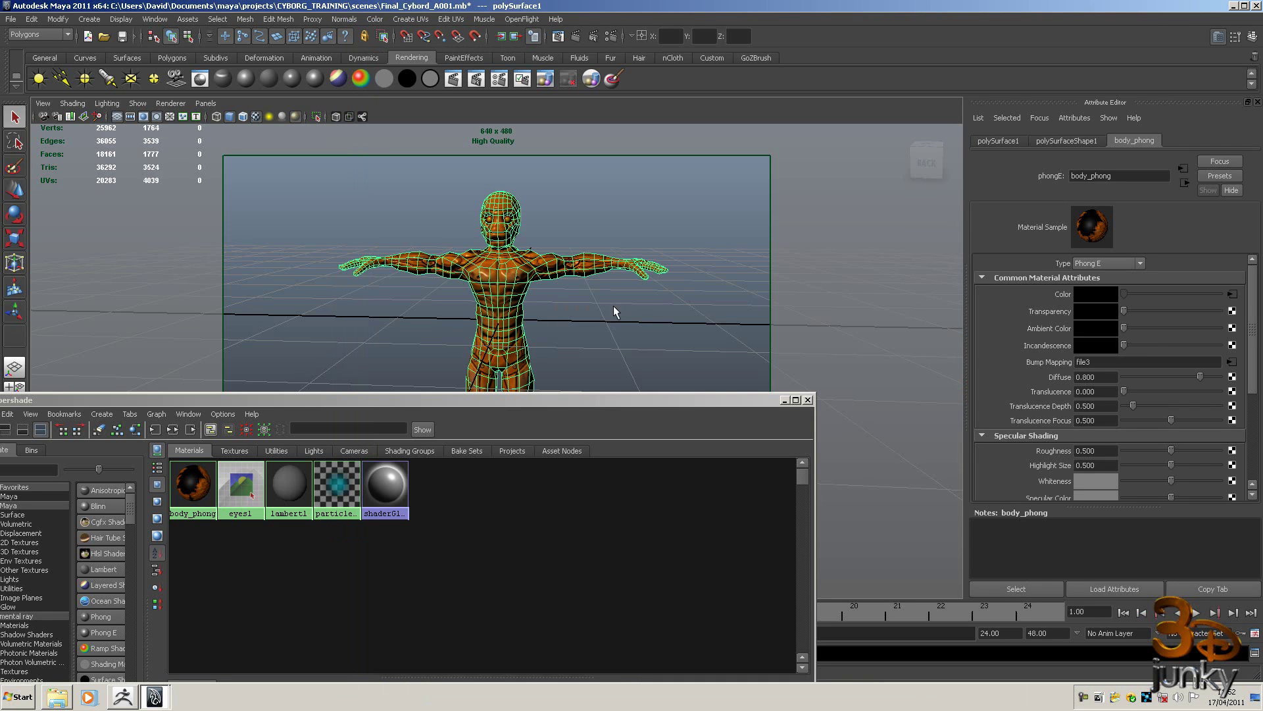